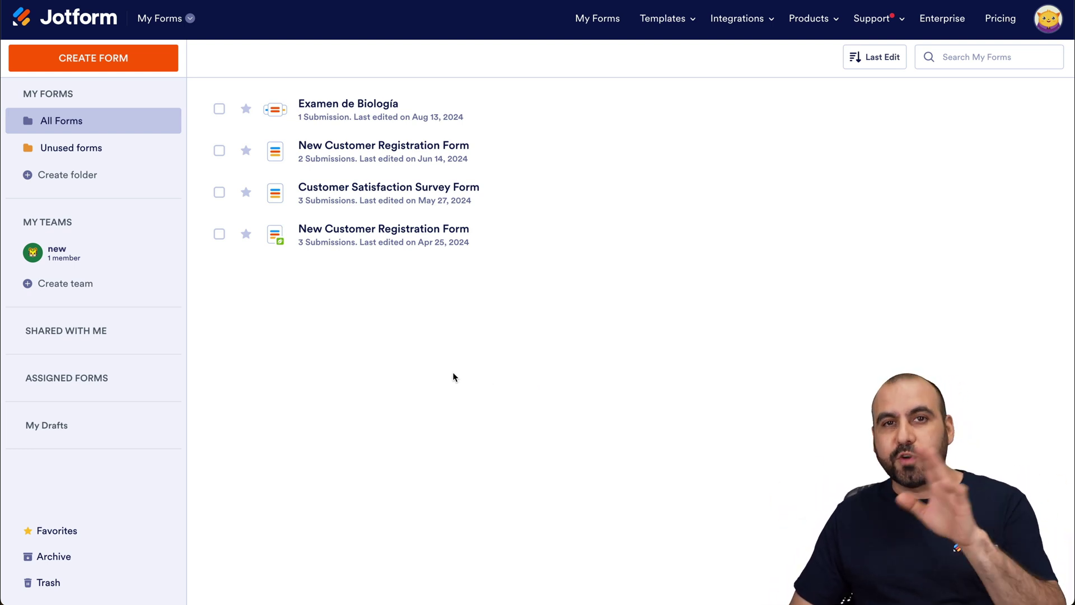
# Start a new blank form using the Classic Form layout.
pyautogui.click(106, 58)
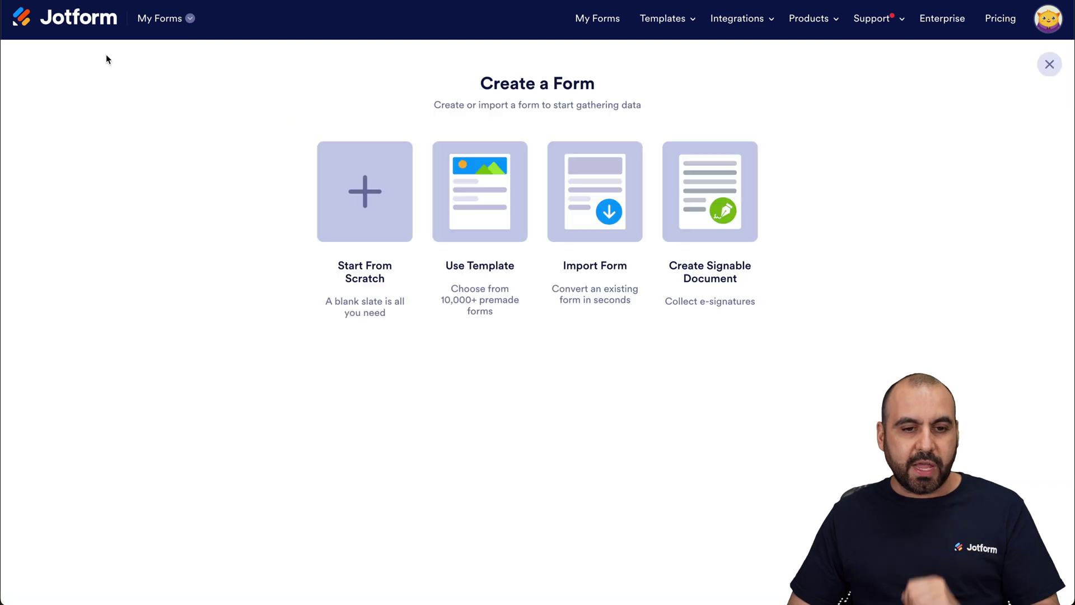
pyautogui.click(341, 229)
pyautogui.click(452, 213)
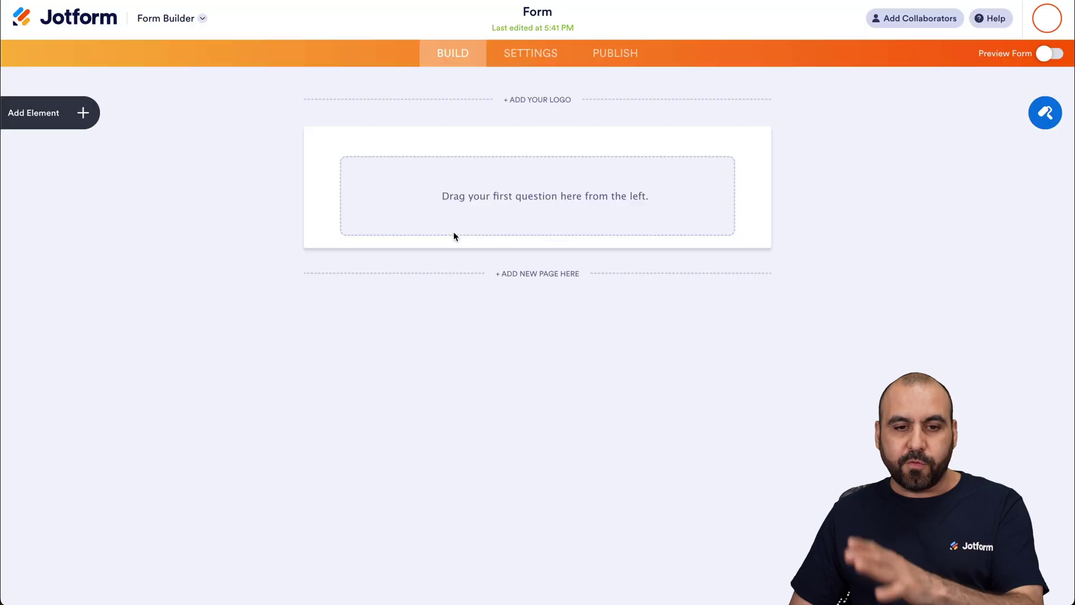
# Add Full Name, Phone, Dropdown and Email fields to the form.
pyautogui.click(93, 125)
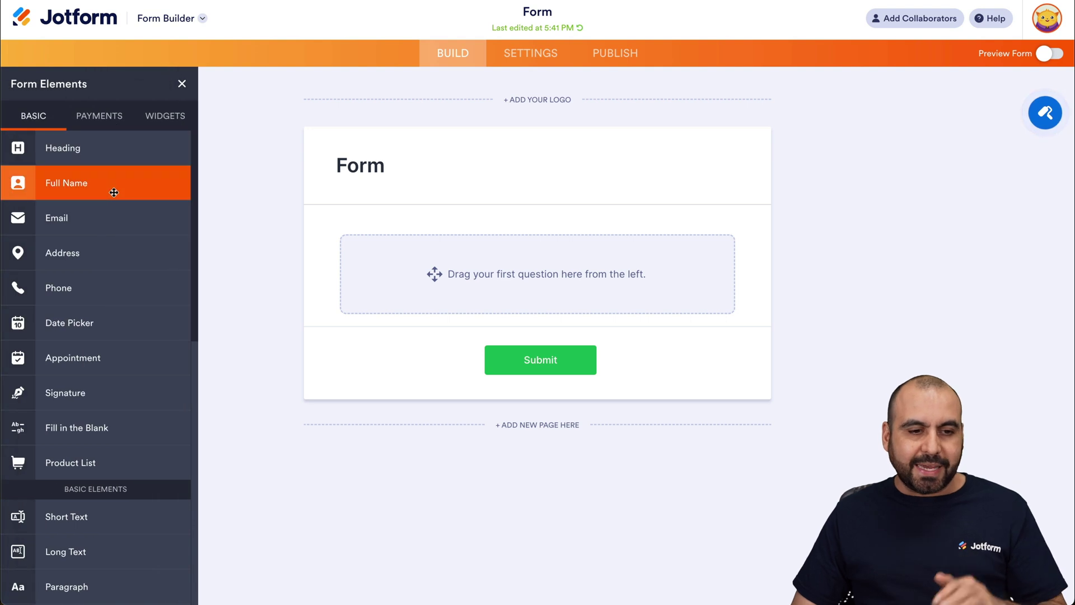
pyautogui.click(108, 191)
pyautogui.click(79, 288)
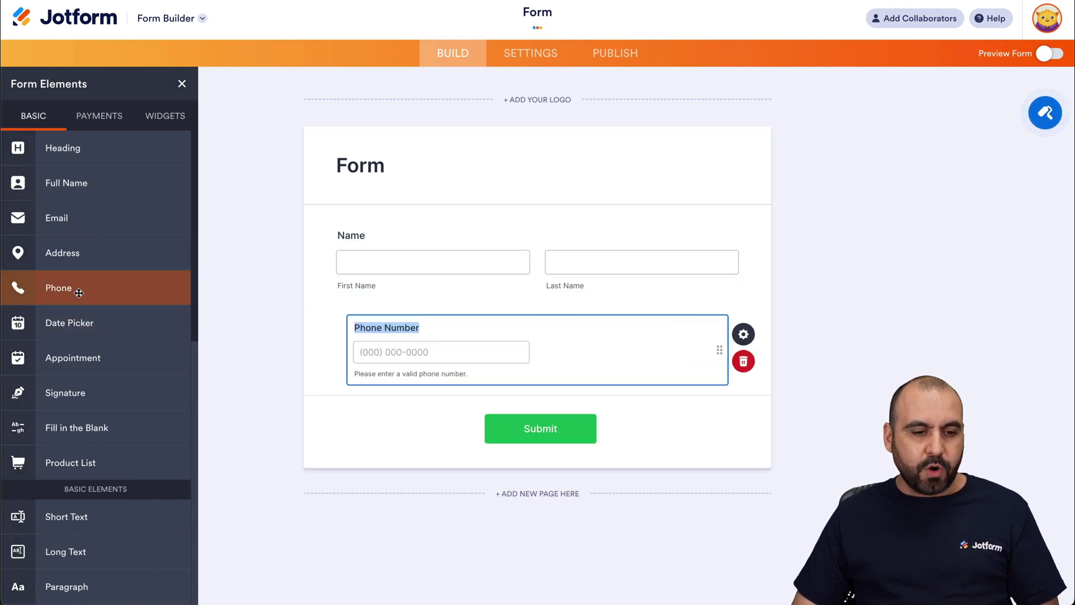
pyautogui.scroll(-3, 127, 400)
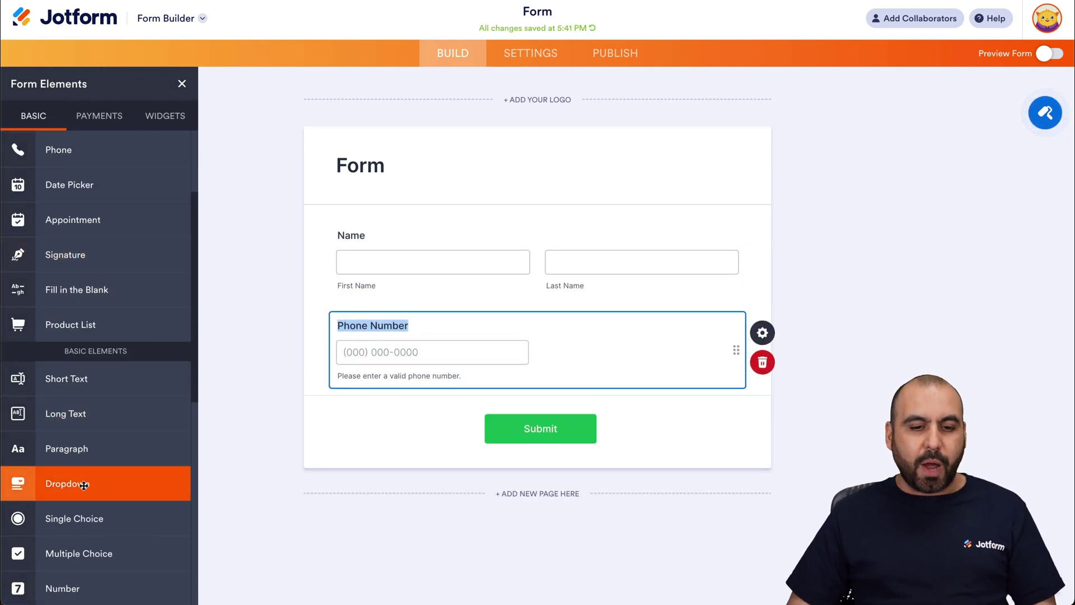
pyautogui.click(84, 484)
pyautogui.scroll(3, 106, 253)
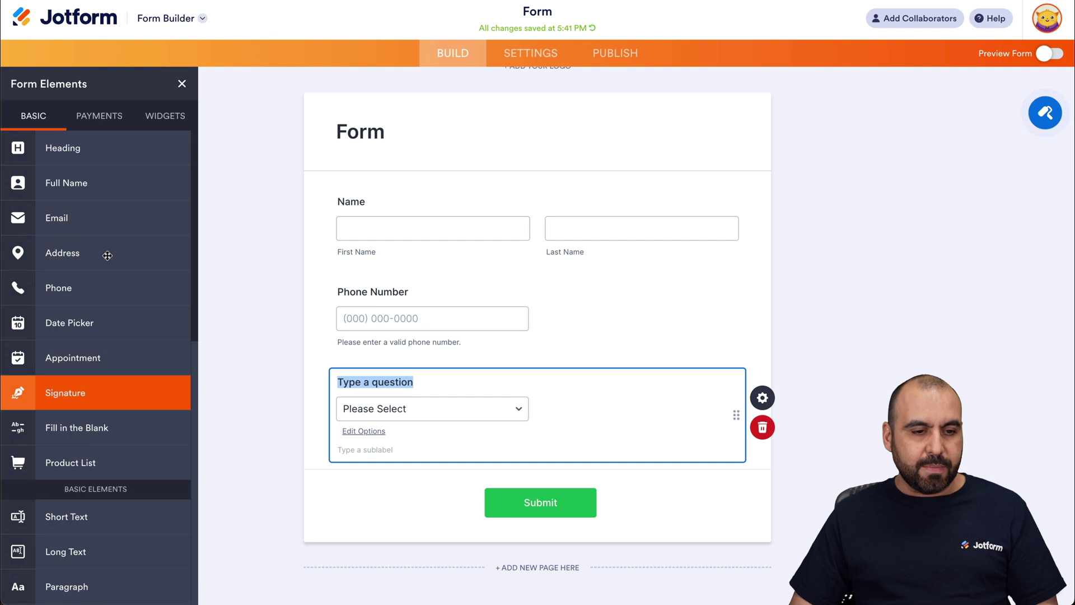
pyautogui.click(99, 213)
pyautogui.scroll(-1, 427, 353)
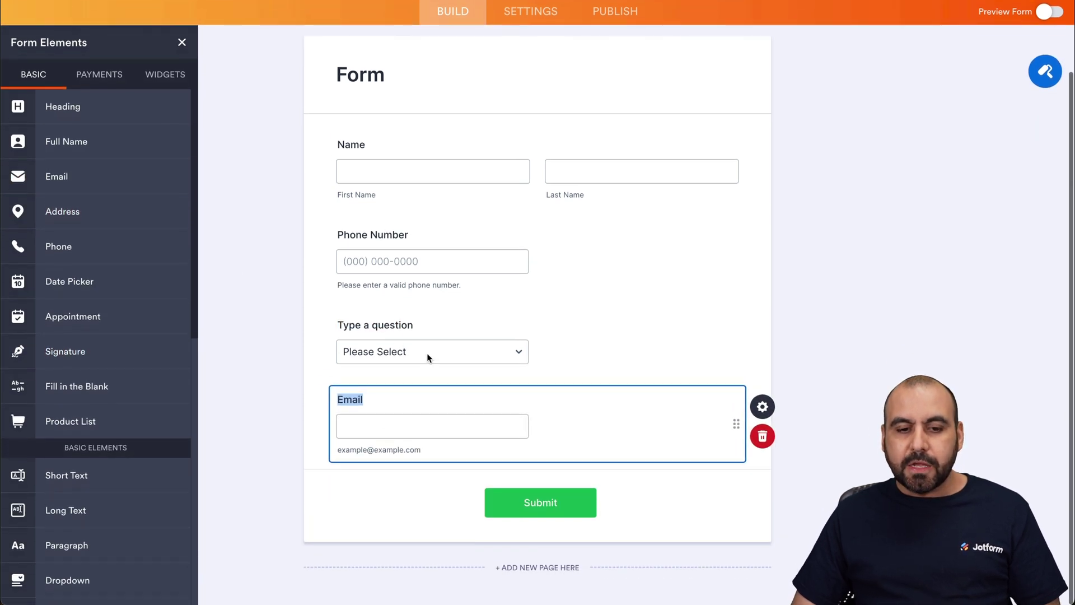
pyautogui.click(392, 323)
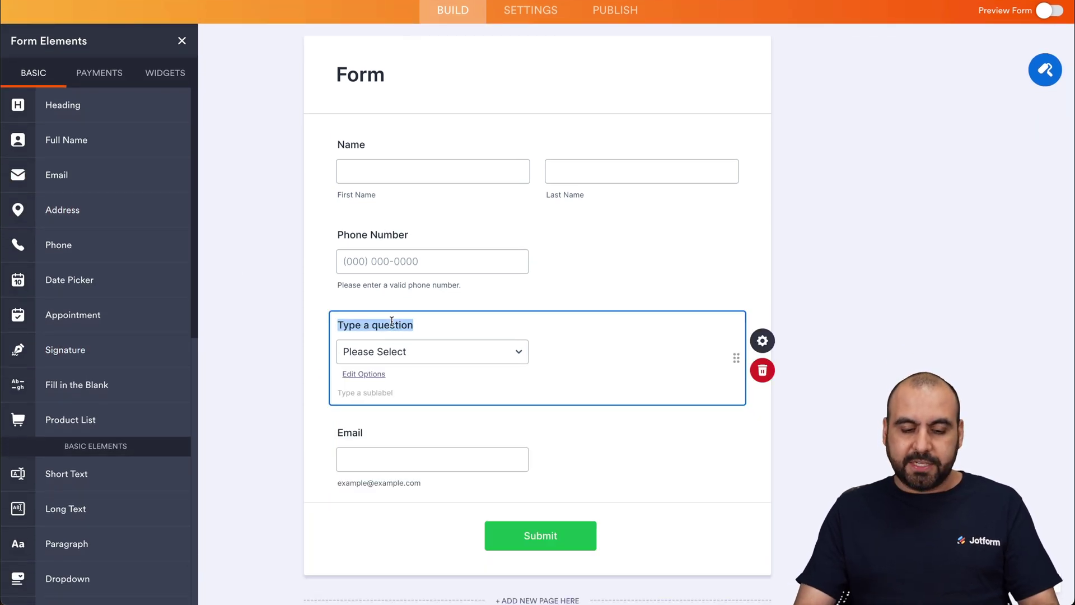
# Title the dropdown 'Area to contact' with options Accounting, Sales and Marketing, then open Settings.
pyautogui.write('Area to contact')
pyautogui.click(402, 345)
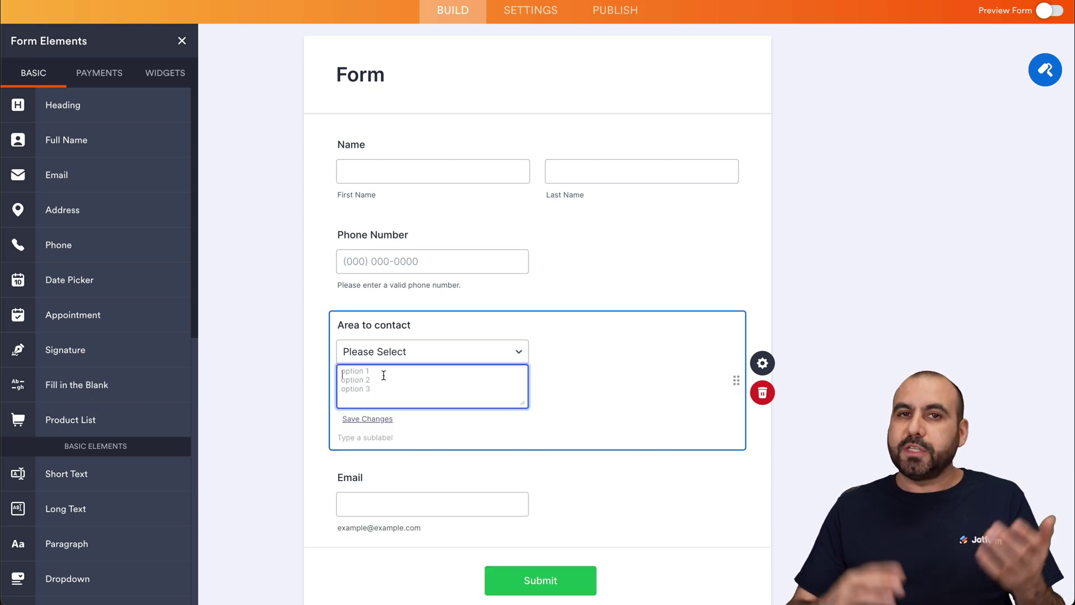
pyautogui.write('Account')
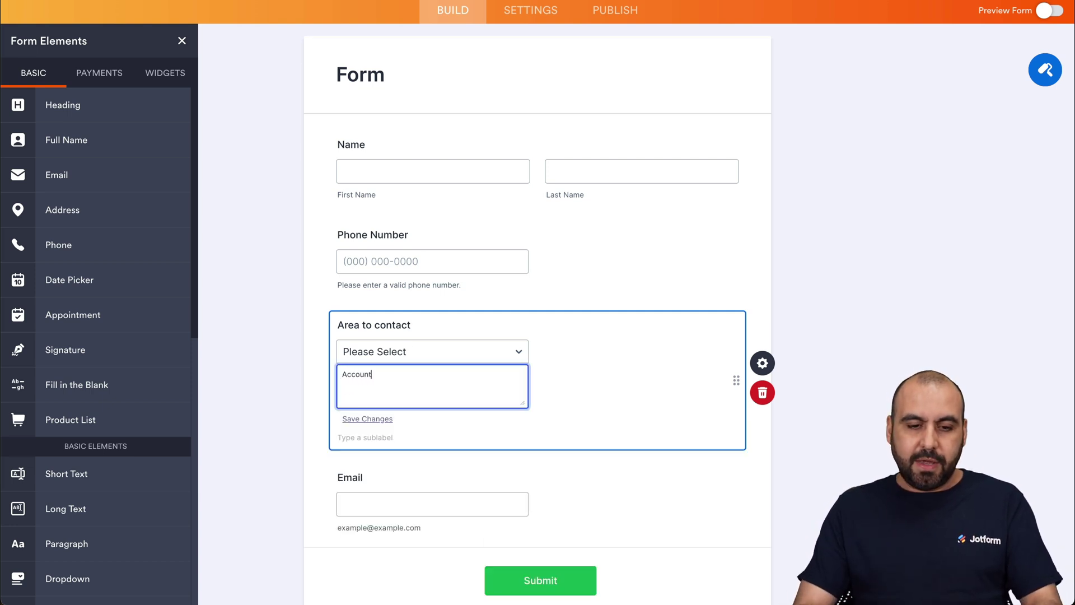
pyautogui.write('ing Sales ')
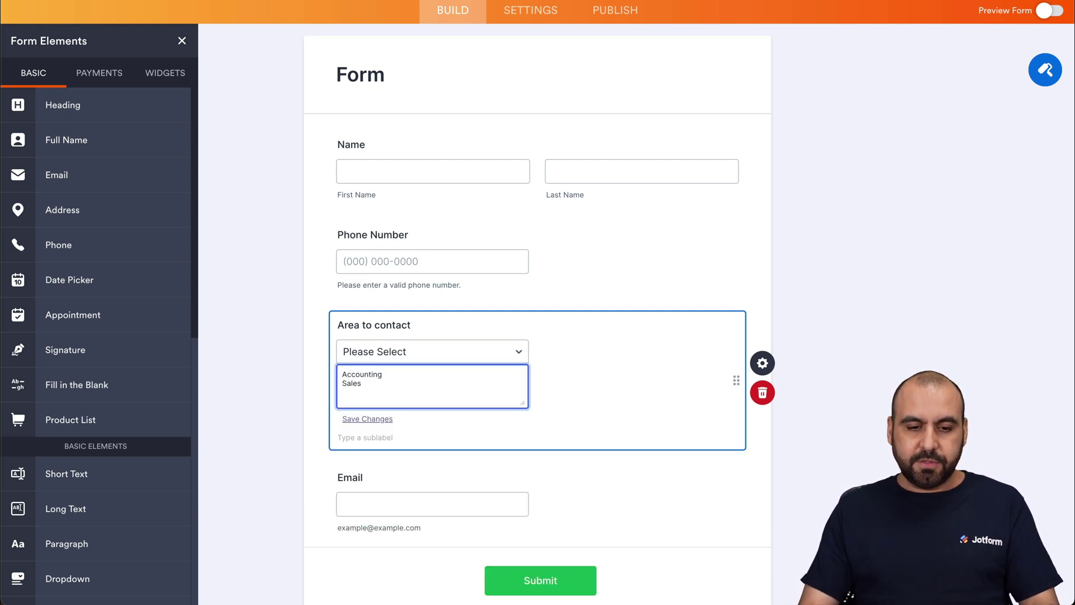
pyautogui.write('Marketing')
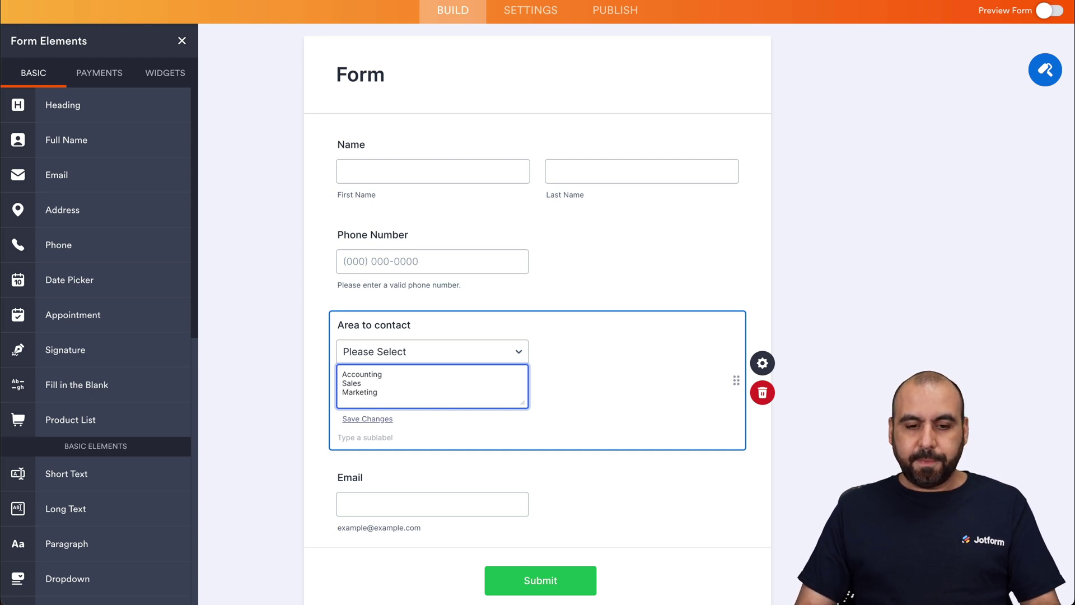
pyautogui.click(308, 317)
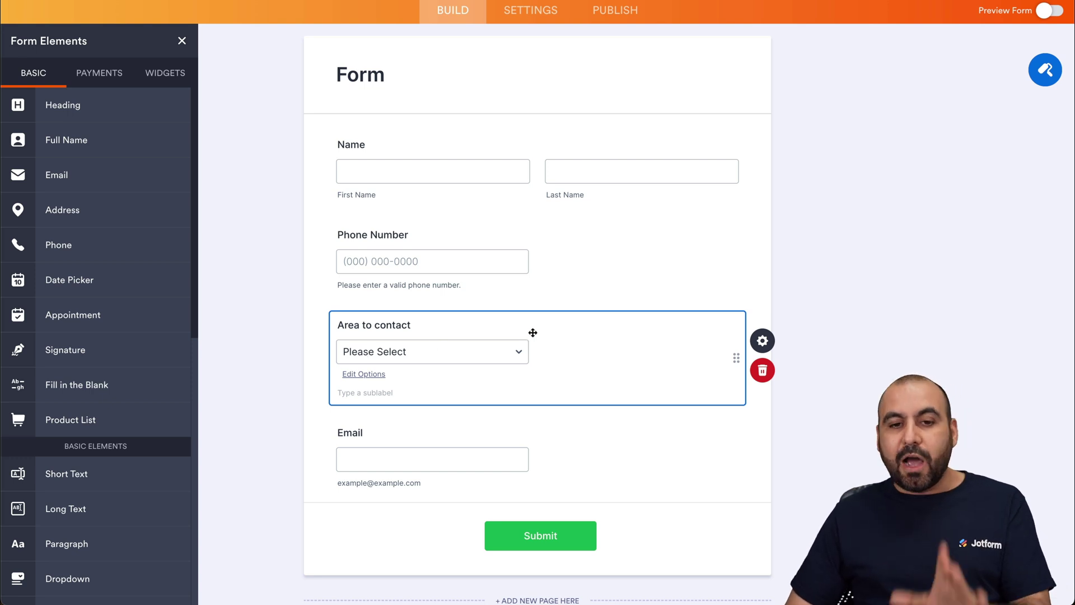
pyautogui.click(530, 12)
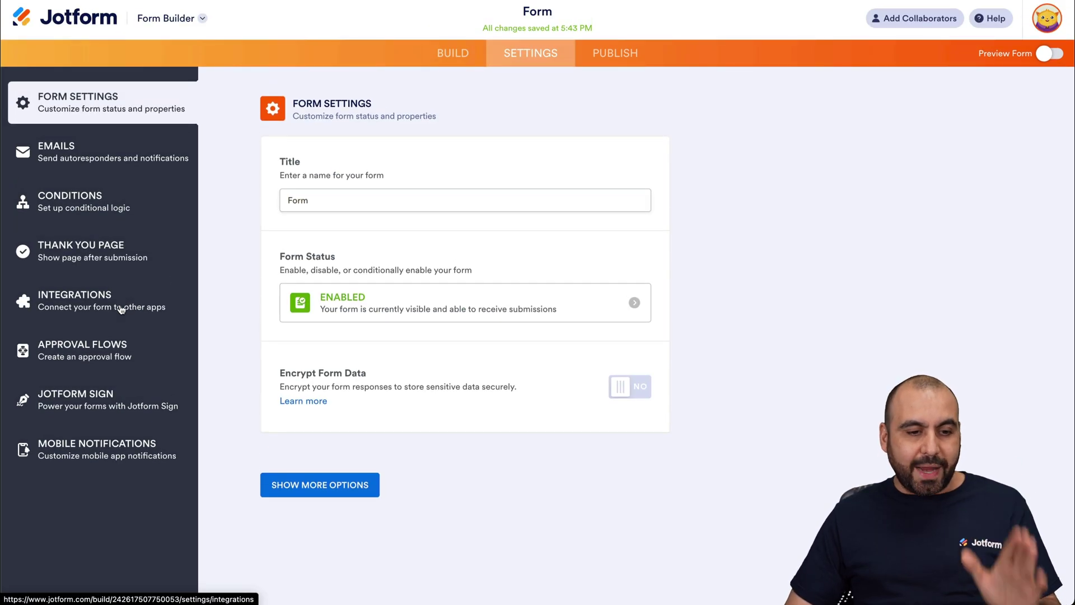
# Search the form's Integrations for 'webhook' and open the WebHooks integration.
pyautogui.click(120, 307)
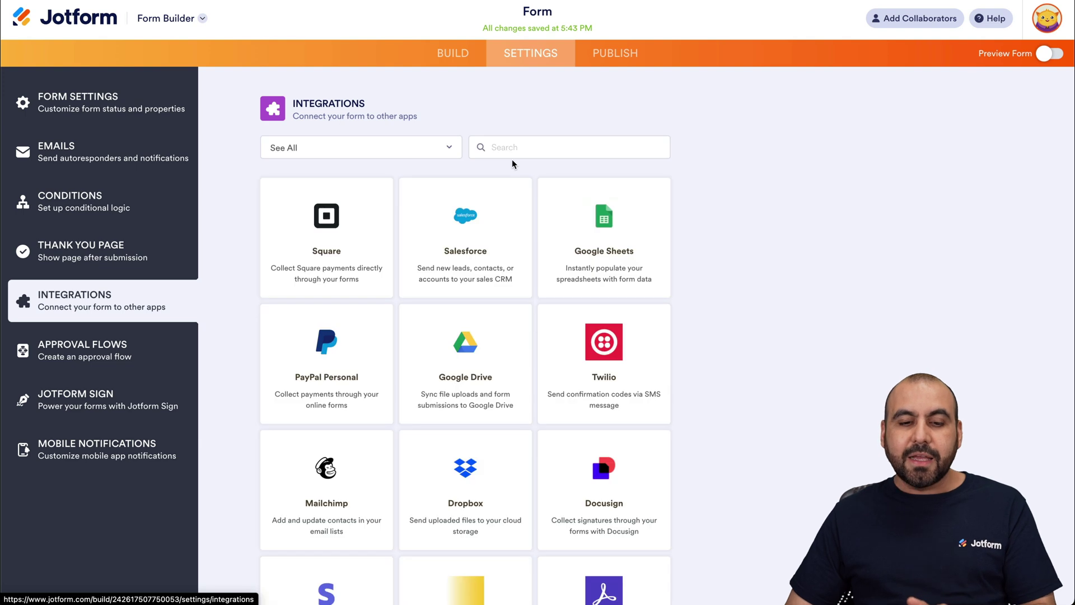
pyautogui.click(512, 157)
pyautogui.write('slack')
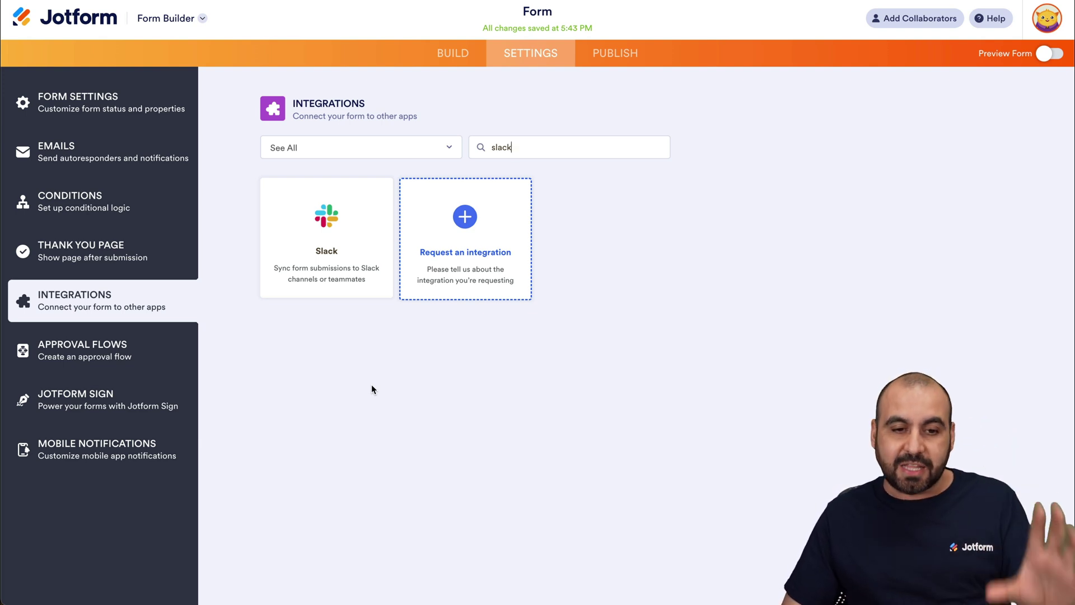
pyautogui.doubleClick(507, 149)
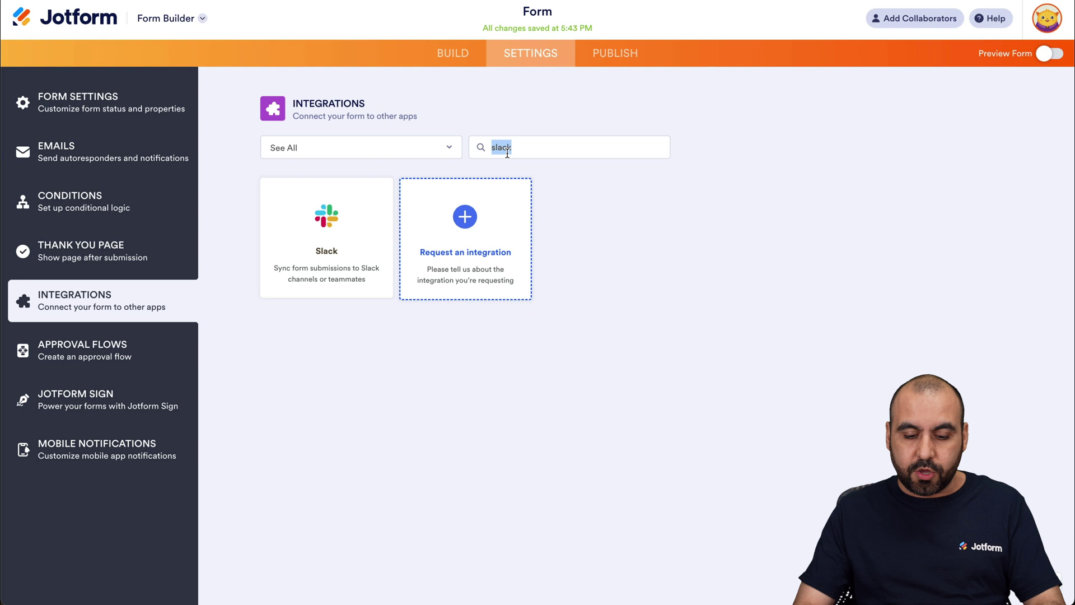
pyautogui.write('webhook')
pyautogui.click(348, 248)
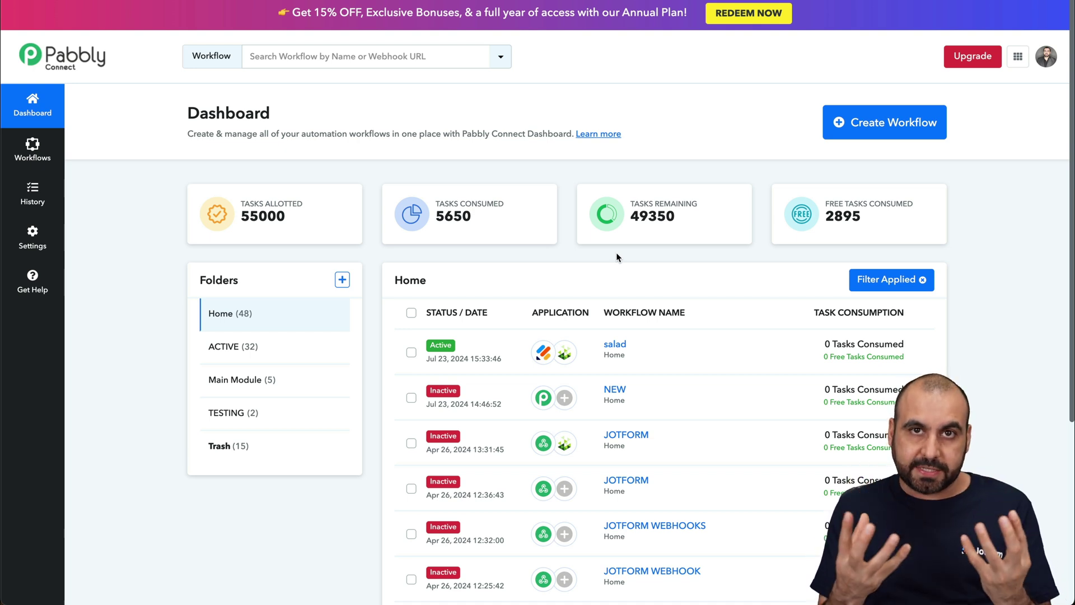
# Create a new Pabbly Connect workflow named 'Jotform and Slack'.
pyautogui.click(877, 125)
pyautogui.write('Jotform and Slack')
pyautogui.click(665, 394)
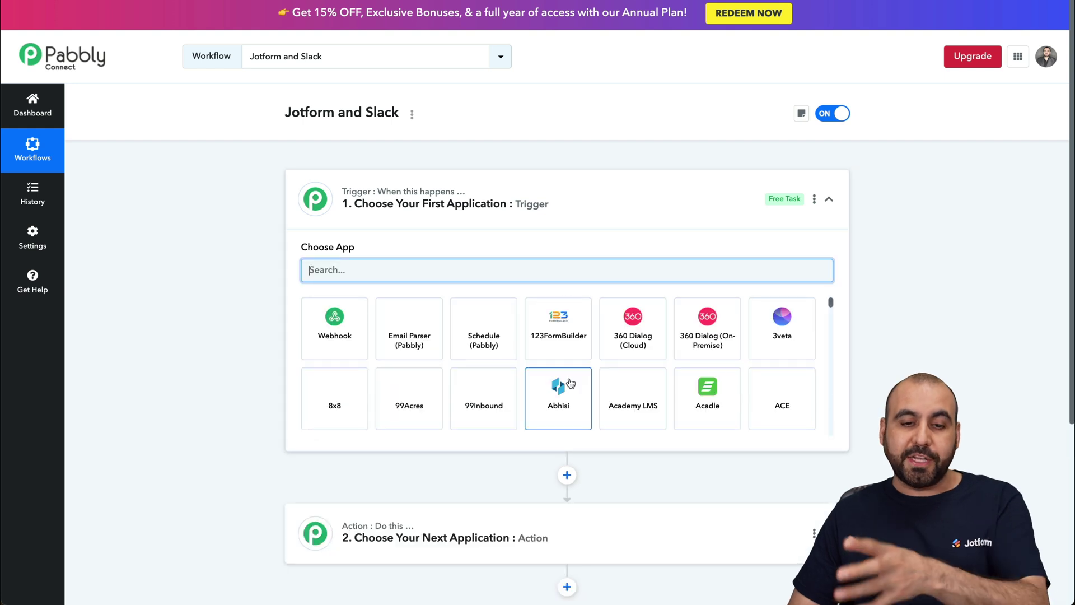
# Set the trigger app to Jotform with the New Response trigger event.
pyautogui.write('jotg')
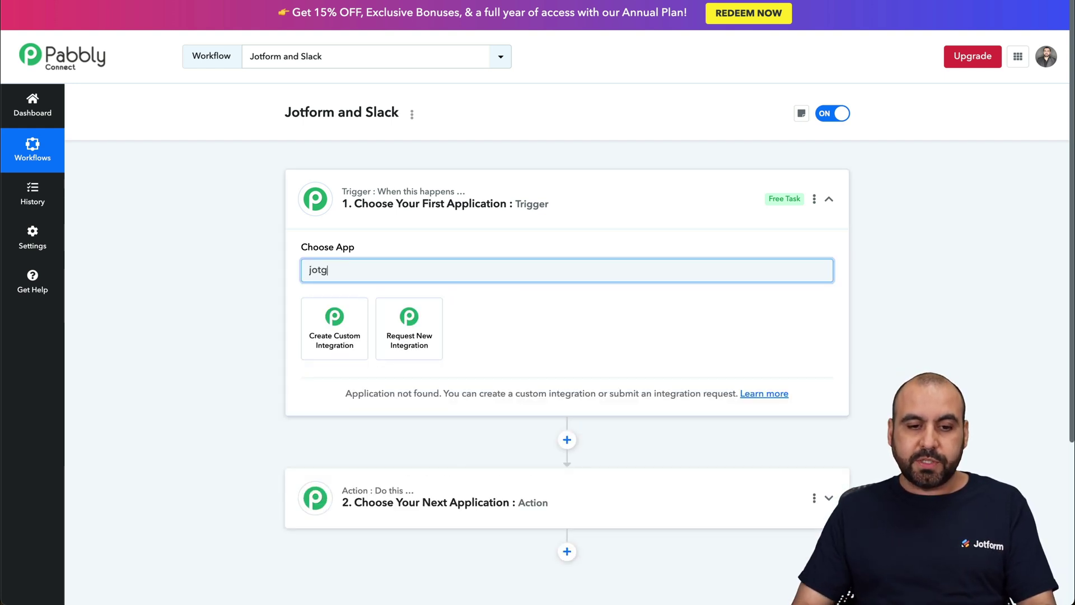
pyautogui.press('BackSpace')
pyautogui.click(354, 330)
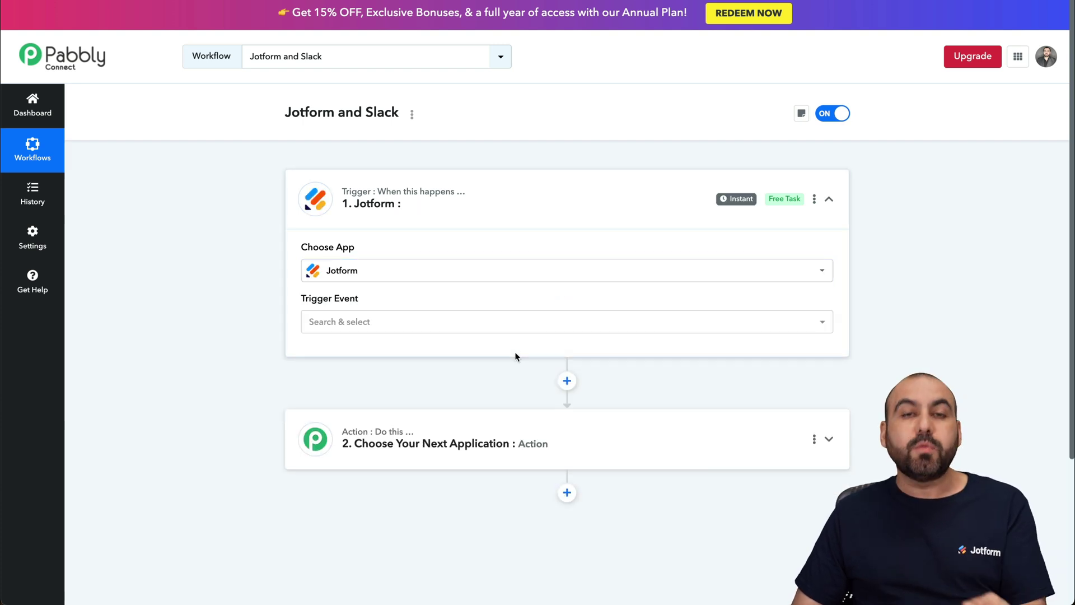
pyautogui.click(444, 328)
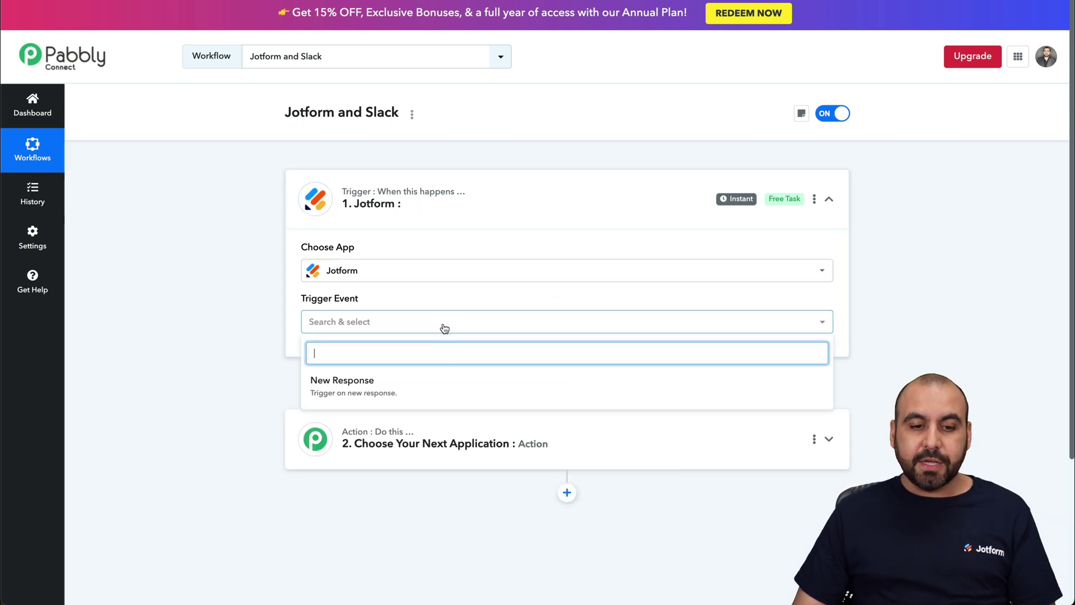
pyautogui.click(354, 386)
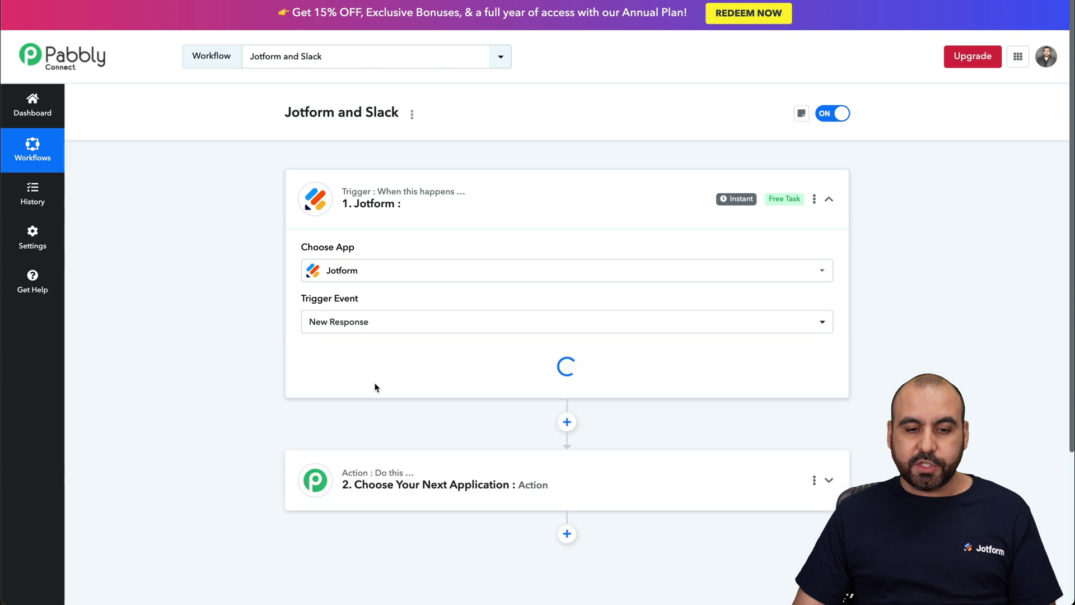
pyautogui.scroll(-3, 542, 457)
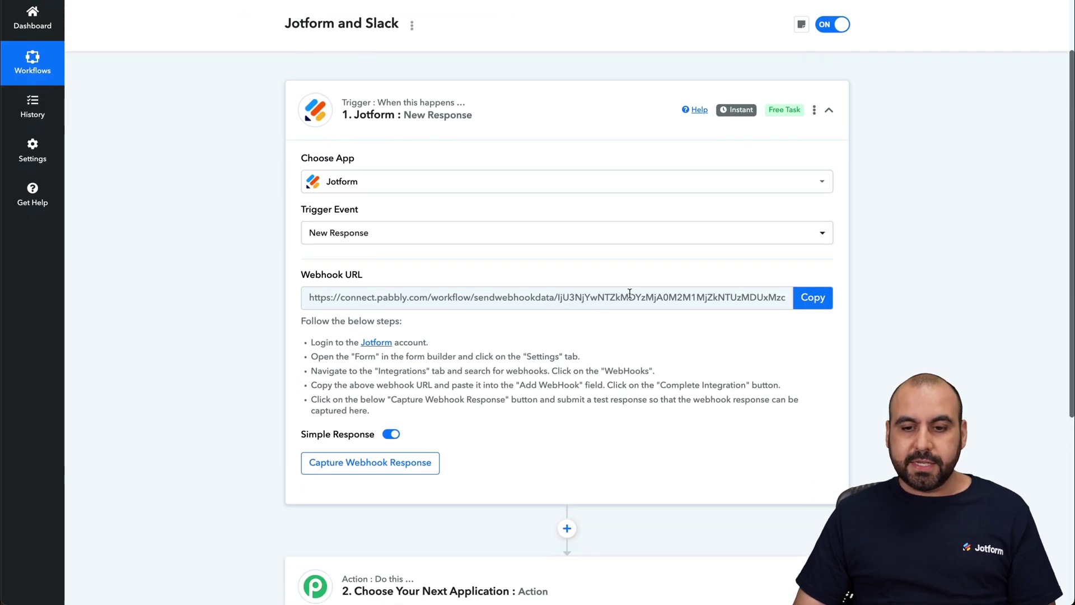
# Copy Pabbly's webhook URL and add it as the form's webhook in Jotform.
pyautogui.click(814, 298)
pyautogui.click(370, 462)
pyautogui.press('super+Tab')
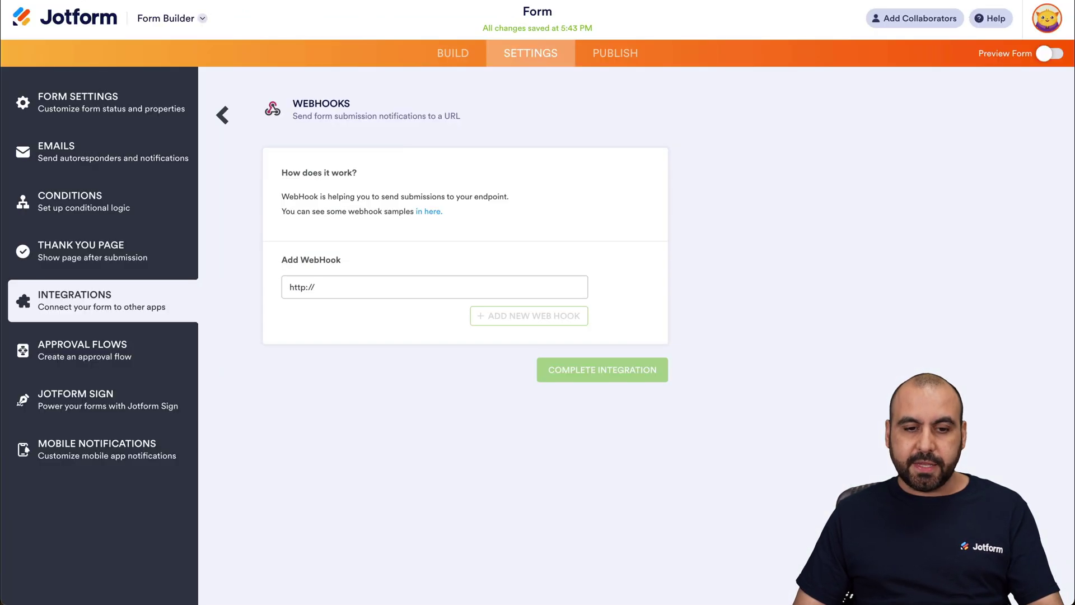
pyautogui.tripleClick(418, 281)
pyautogui.press('super+v')
pyautogui.click(516, 315)
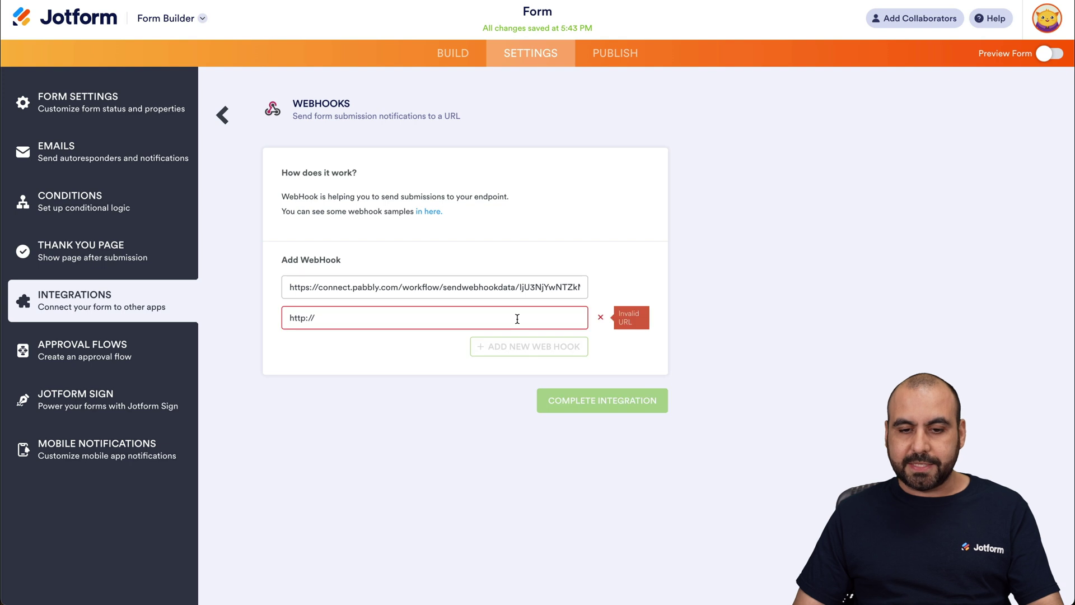
# Remove the extra webhook entry, then complete and finish the integration.
pyautogui.click(598, 322)
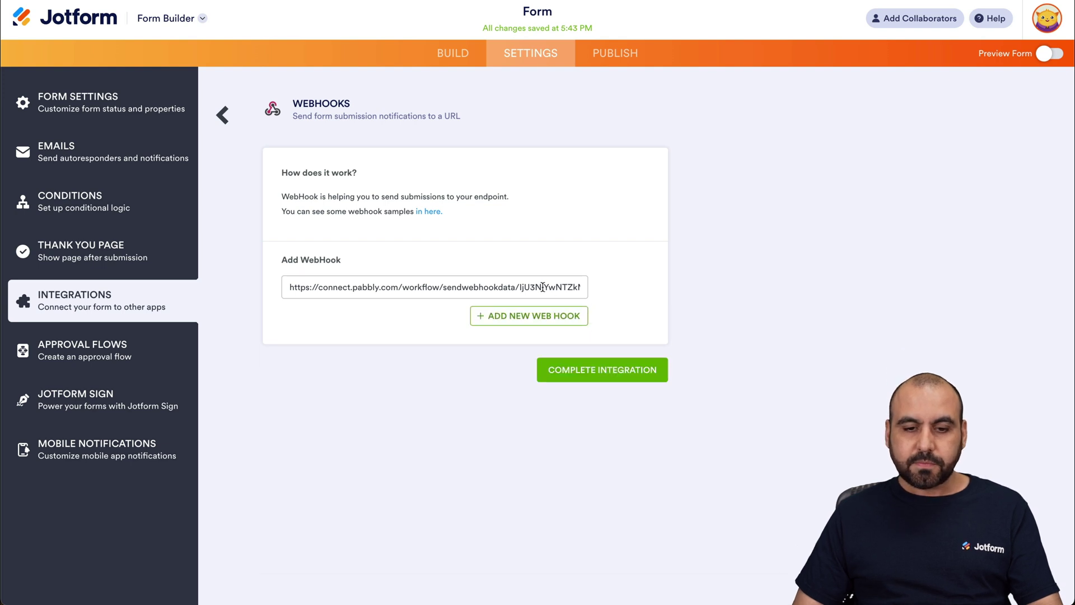
pyautogui.click(602, 374)
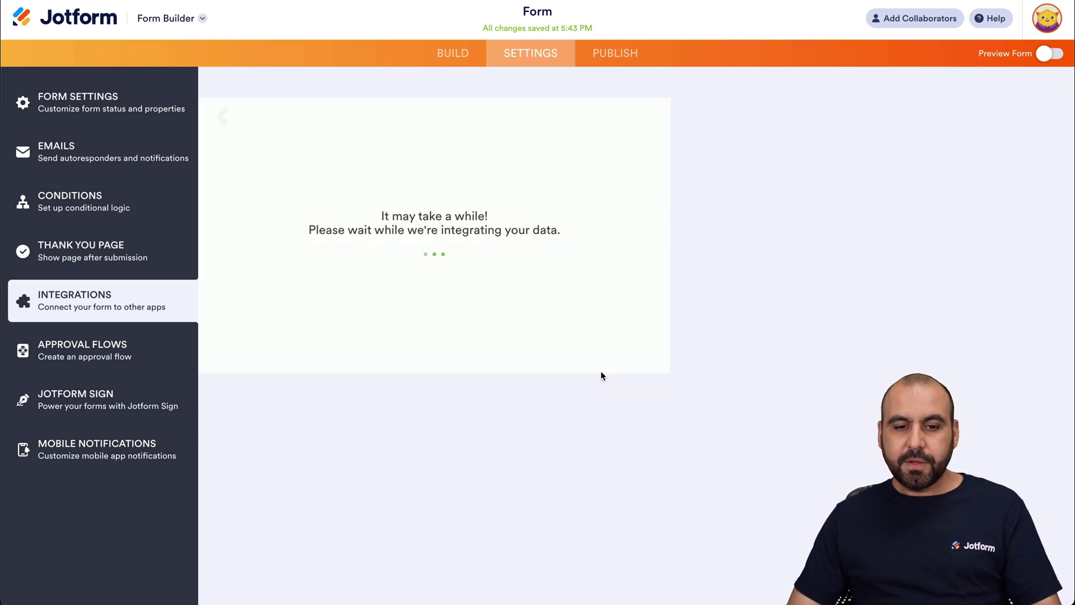
pyautogui.click(642, 357)
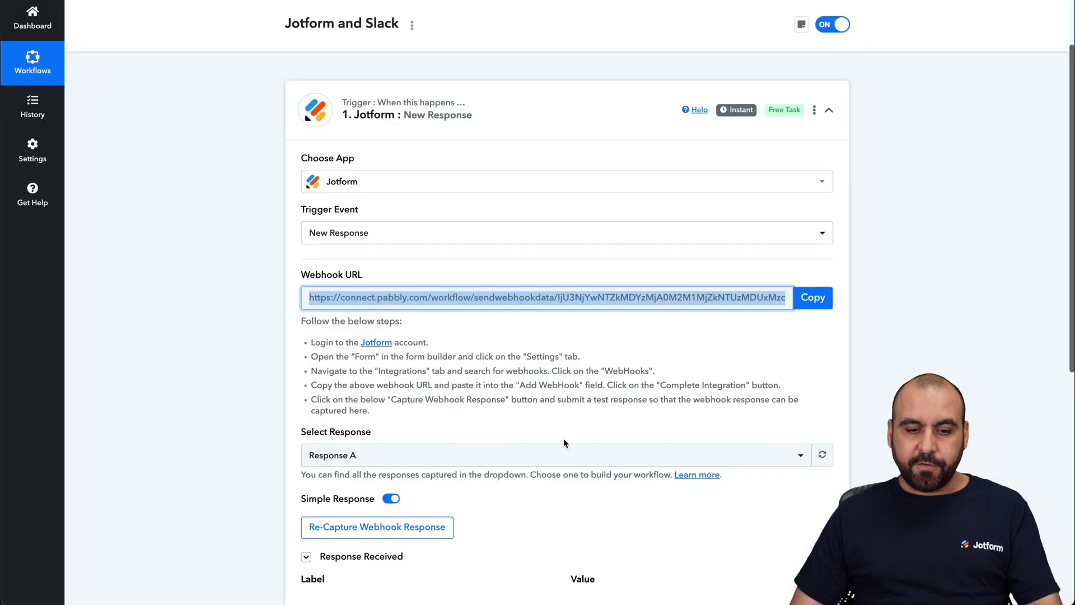
# Re-capture the Jotform trigger's webhook response, confirming with Yes.
pyautogui.scroll(-3, 566, 443)
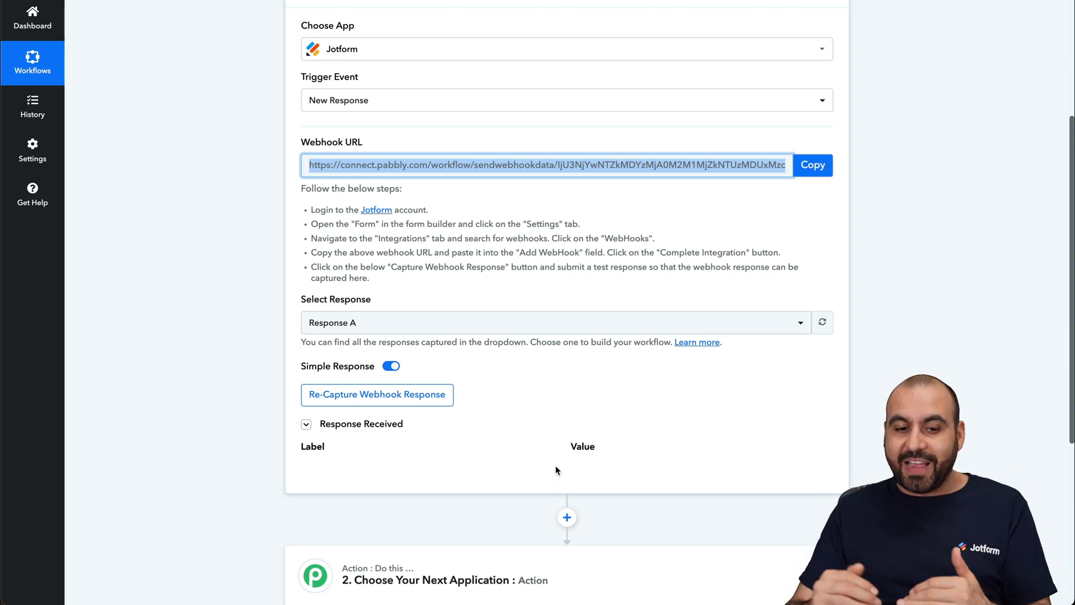
pyautogui.click(382, 396)
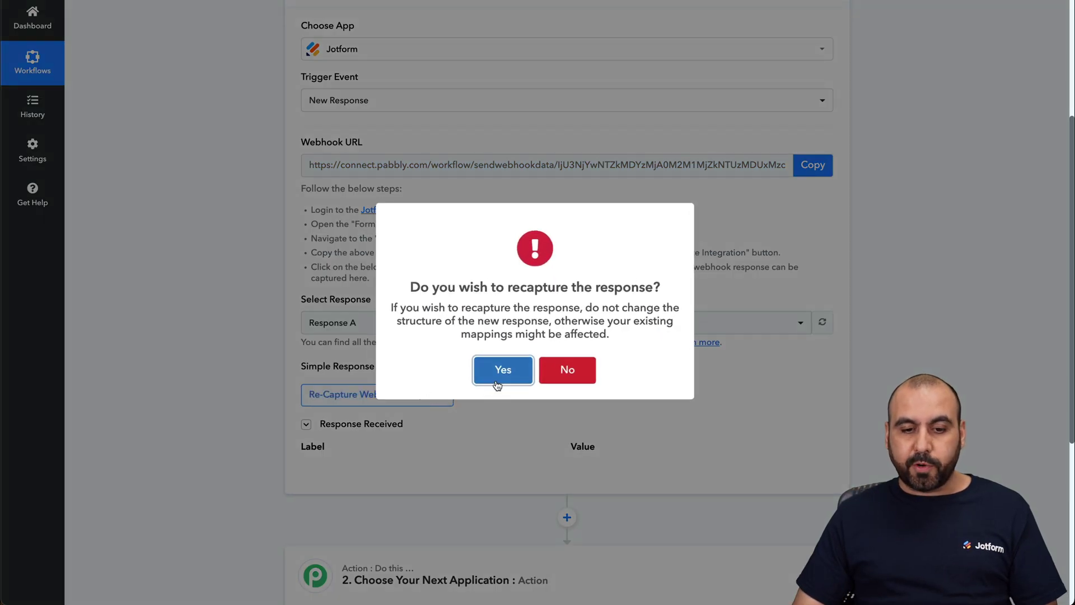
pyautogui.click(500, 369)
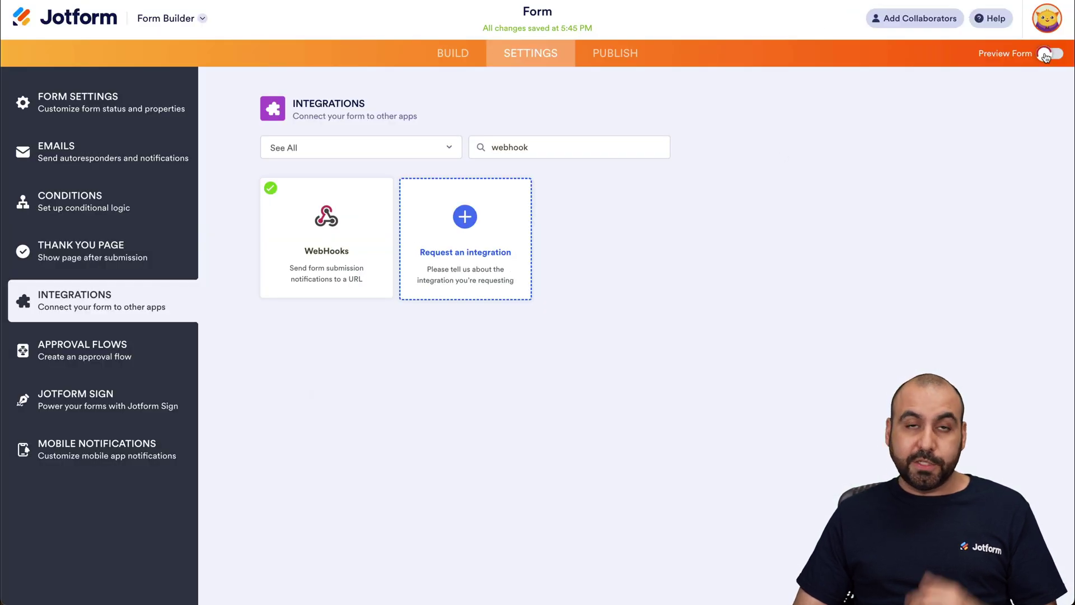
# In the form preview, submit a test entry with name, phone, e-mail and Accounting as area.
pyautogui.click(1048, 53)
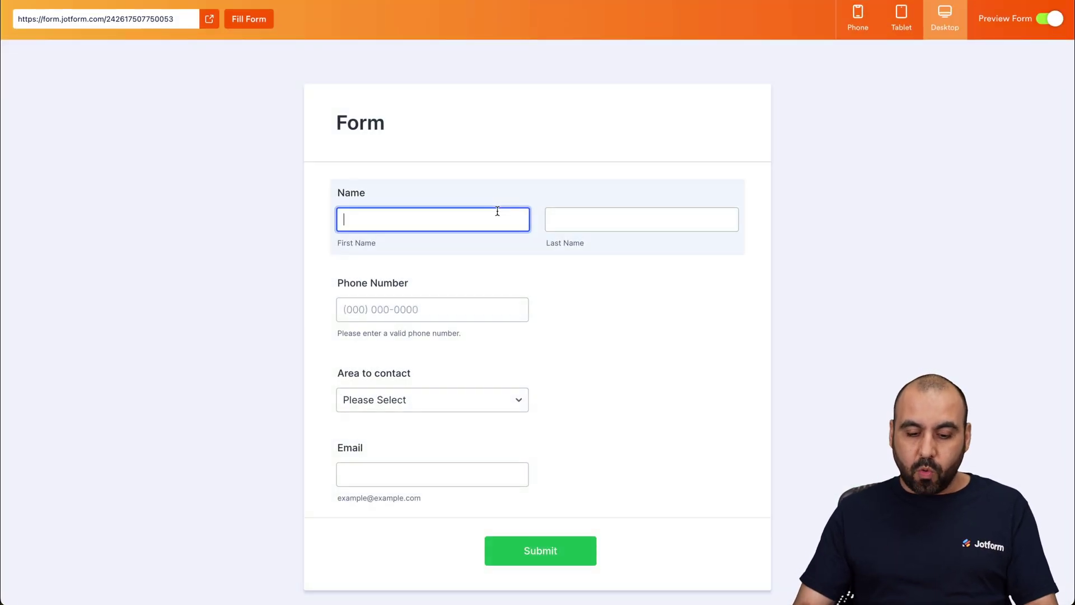
pyautogui.press('Tab')
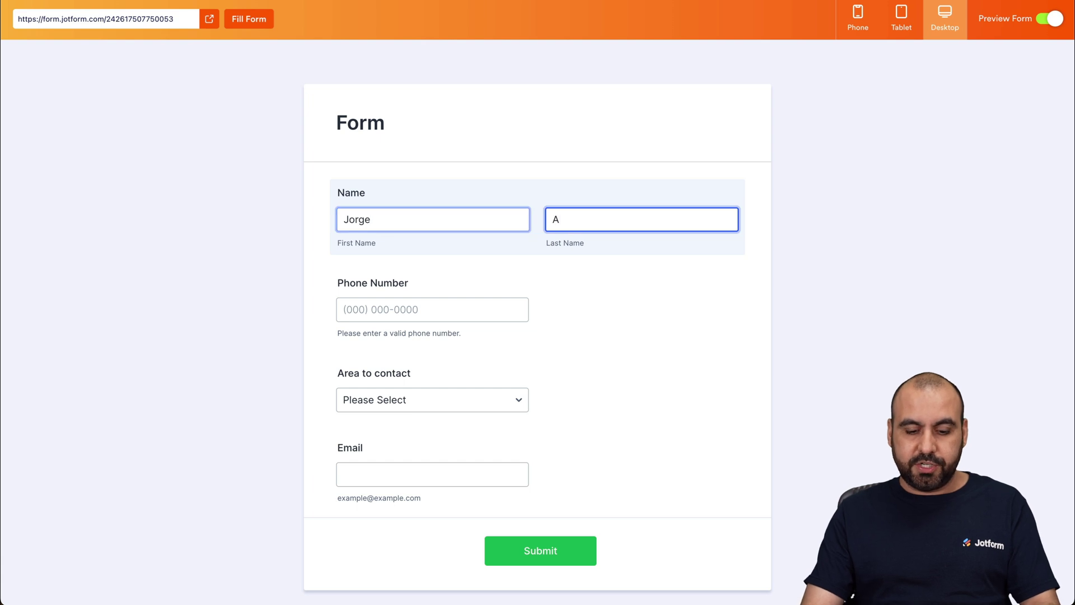
pyautogui.click(420, 311)
pyautogui.write('1324567890')
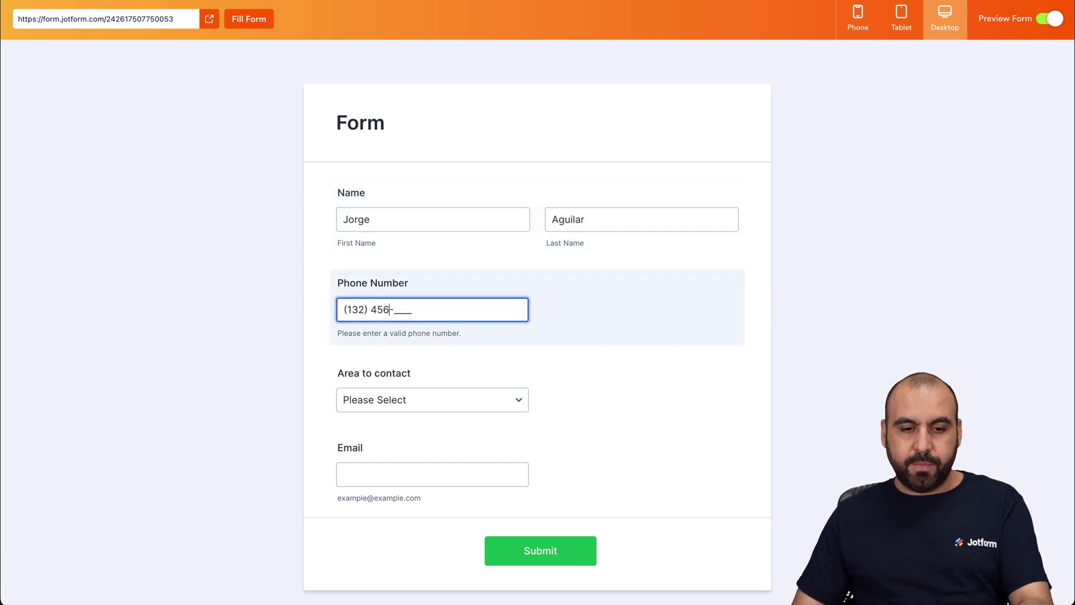
pyautogui.click(430, 398)
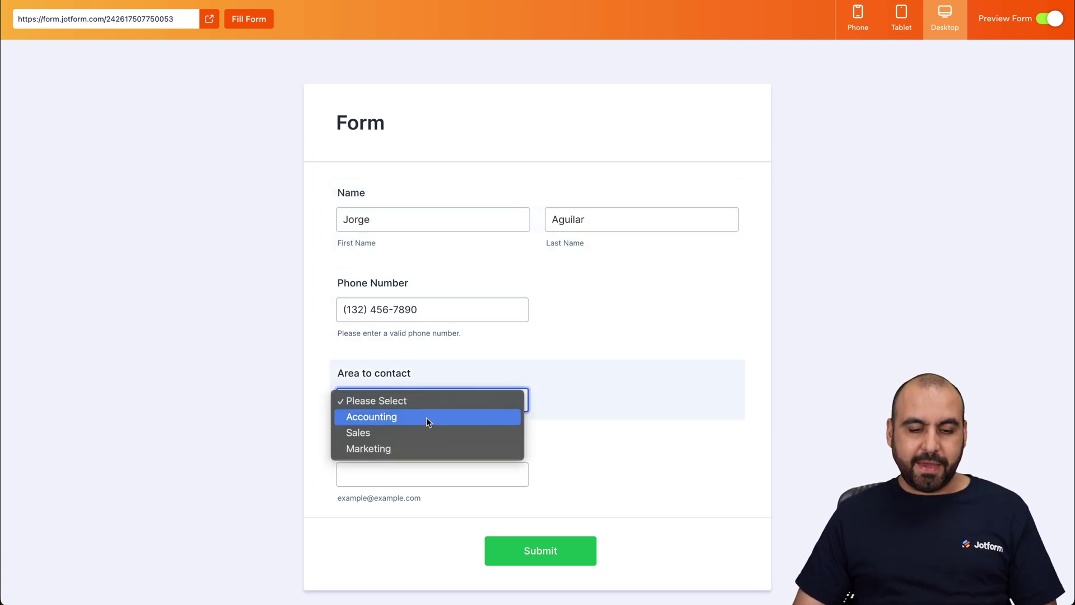
pyautogui.click(426, 419)
pyautogui.click(394, 471)
pyautogui.write('te')
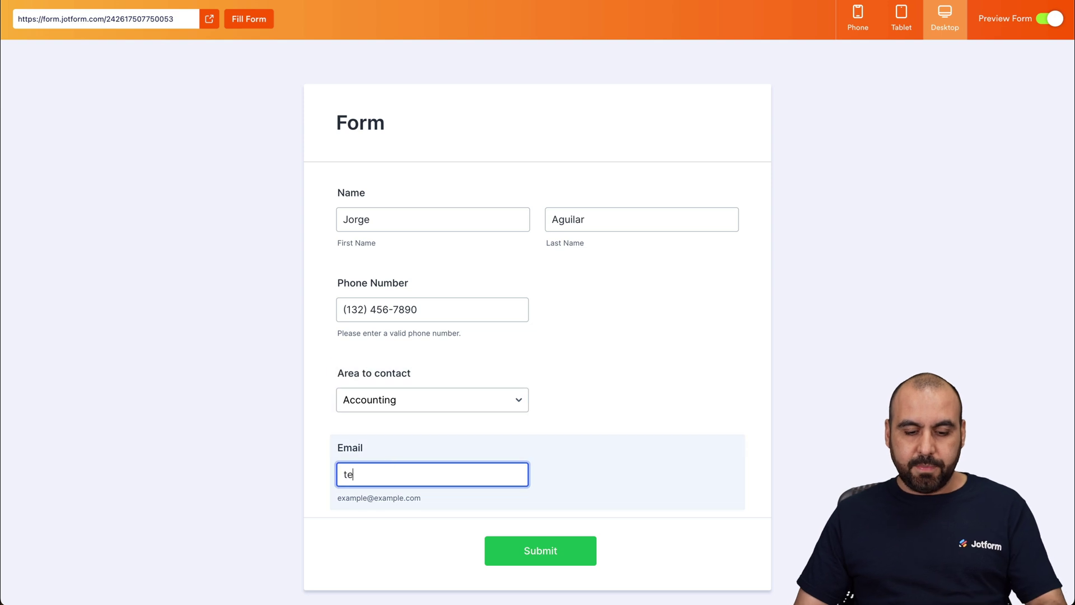
pyautogui.write('st@test.com')
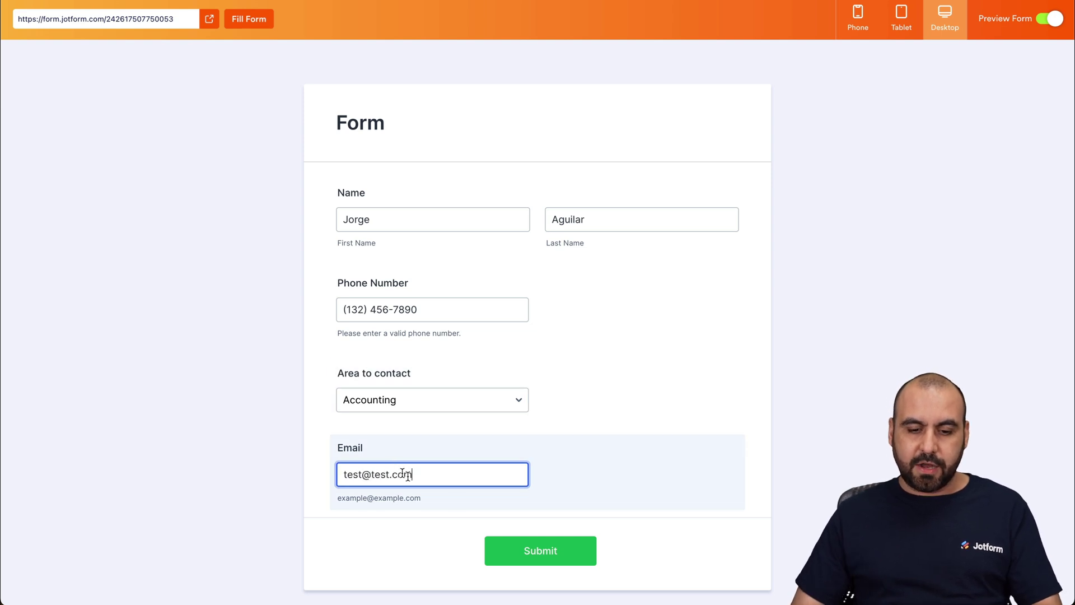
pyautogui.click(514, 546)
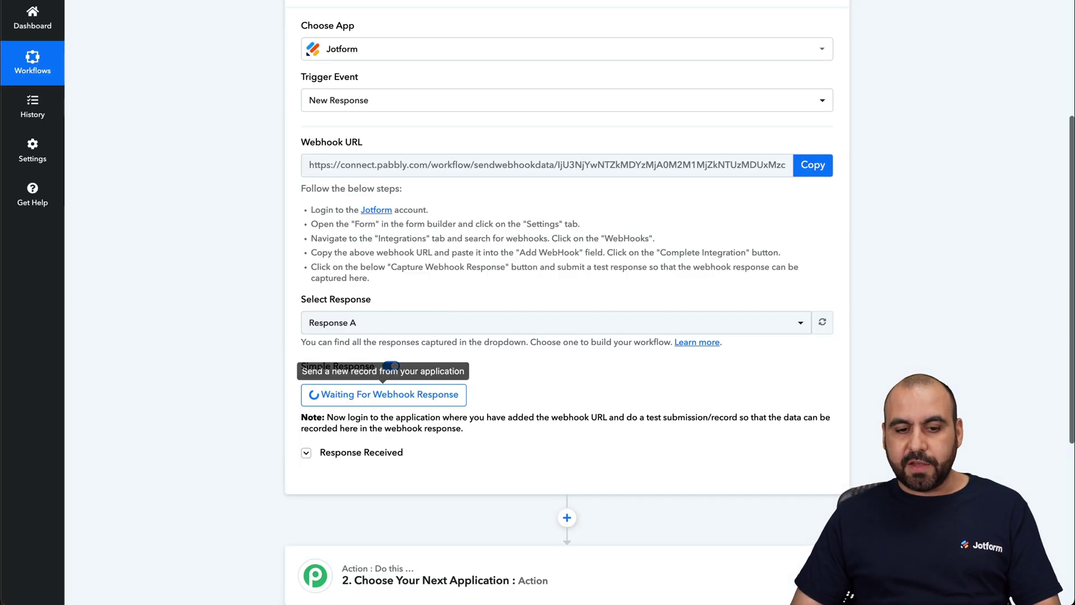
pyautogui.scroll(-3, 571, 351)
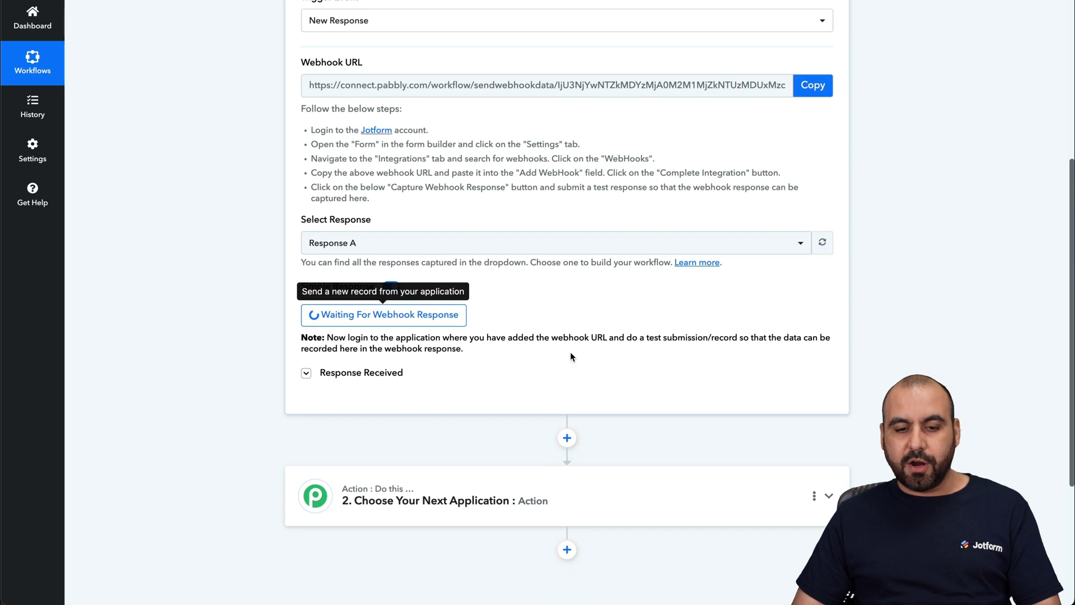
# Scroll through Response B's received fields to check the test submission data.
pyautogui.scroll(-4, 547, 307)
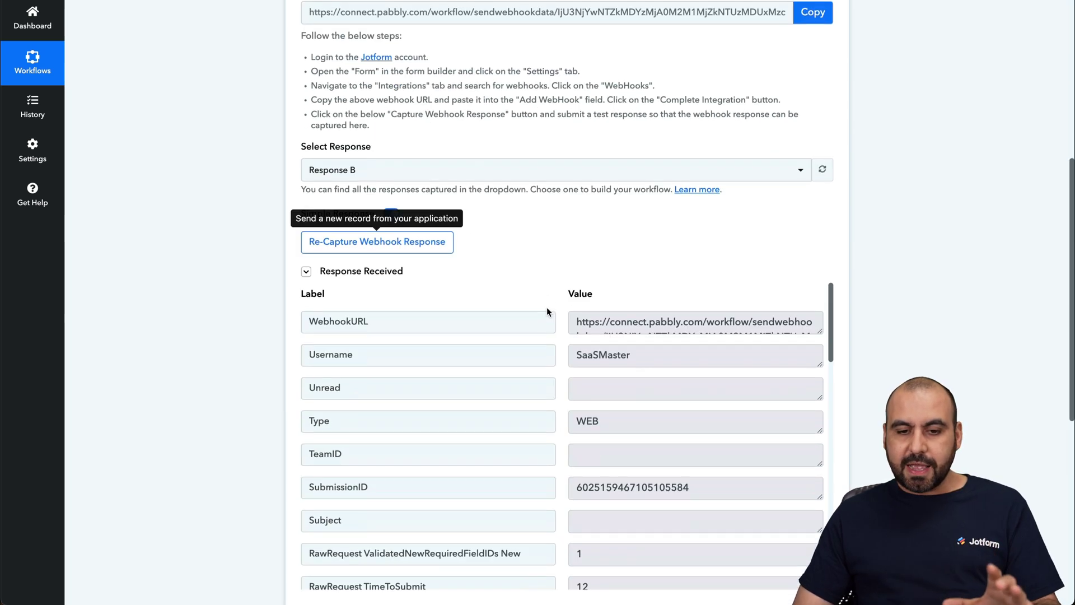
pyautogui.scroll(-4, 632, 451)
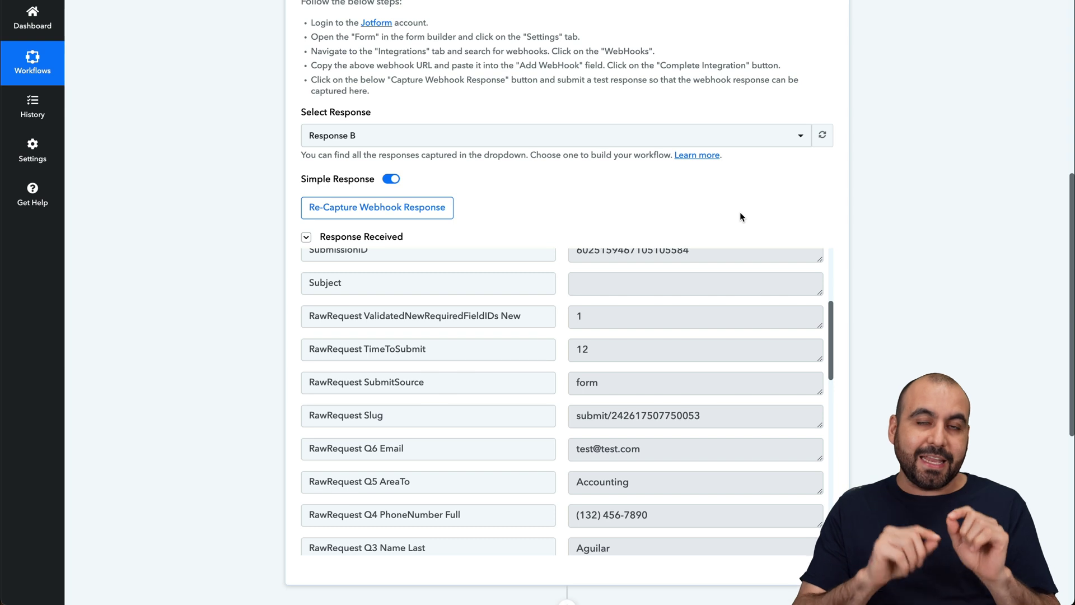
pyautogui.scroll(-5, 868, 256)
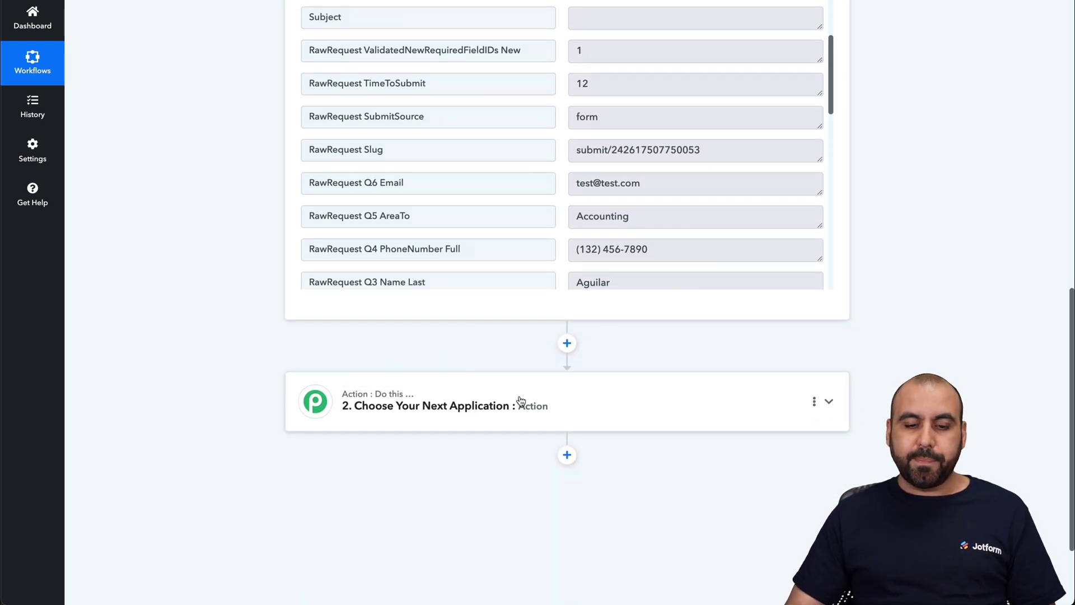
# Set the second step to Router (Pabbly) with the Conditionally Run event and connect it.
pyautogui.click(522, 404)
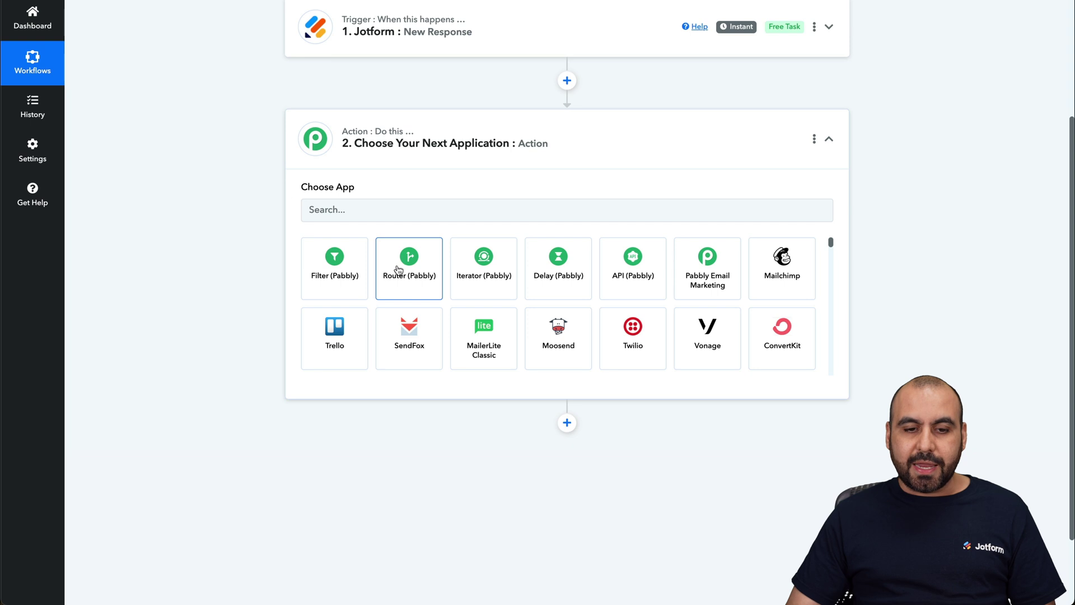
pyautogui.click(401, 260)
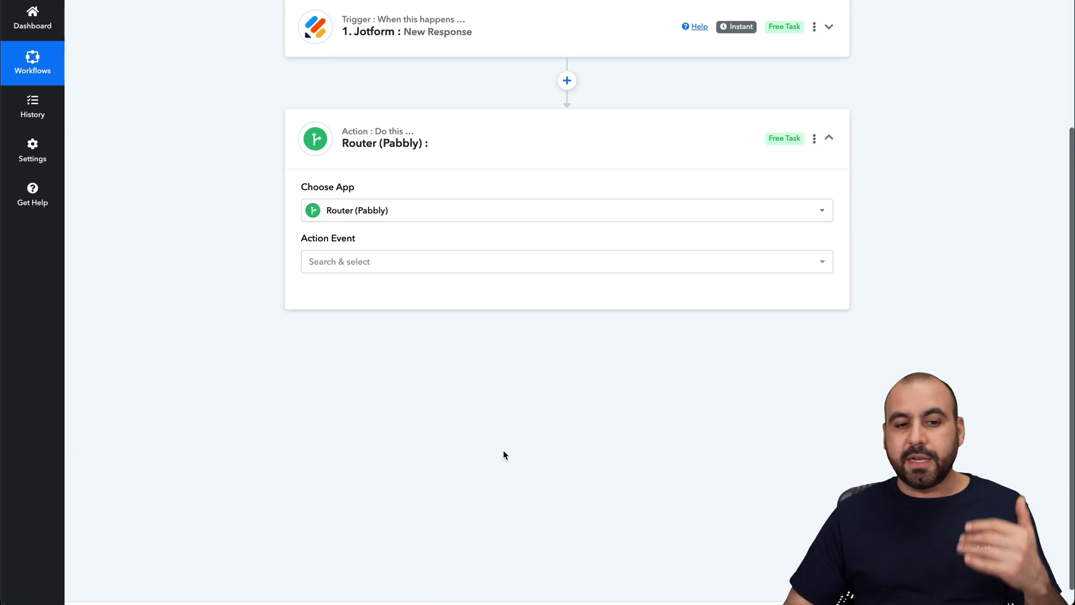
pyautogui.click(382, 264)
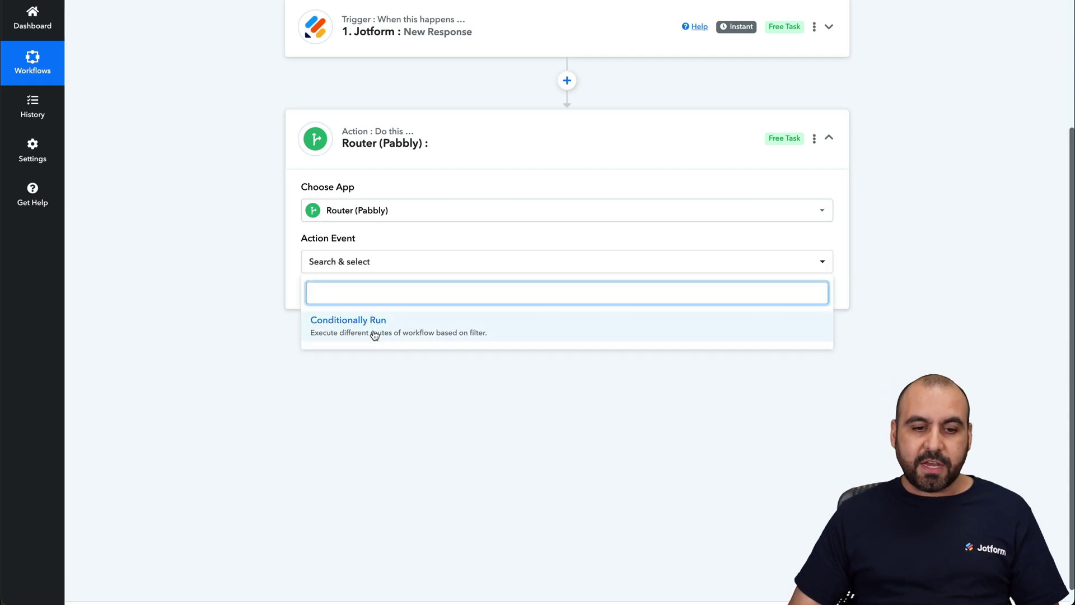
pyautogui.click(358, 324)
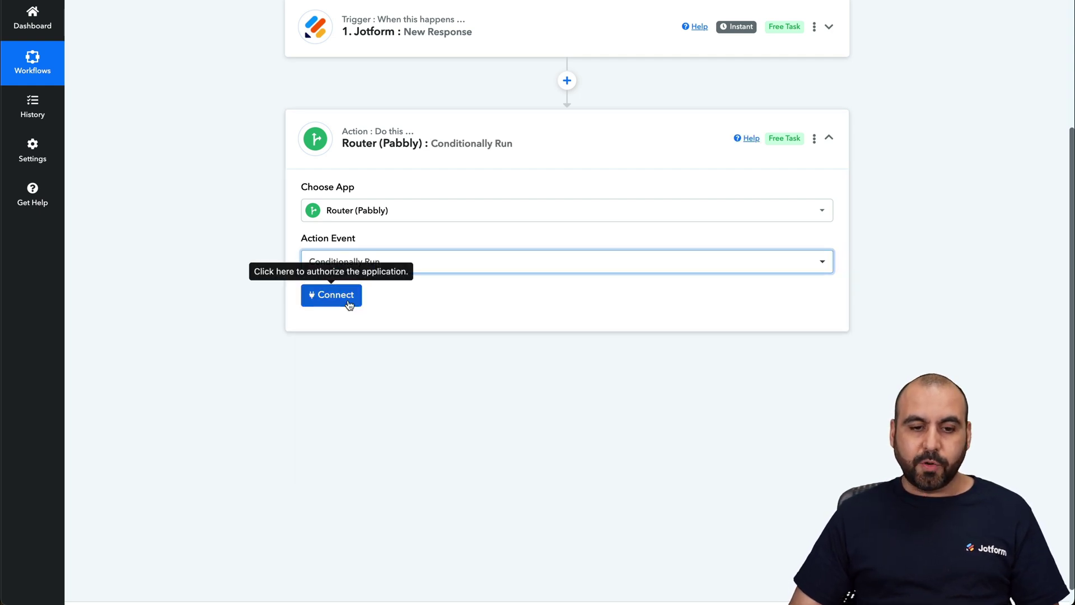
pyautogui.click(349, 304)
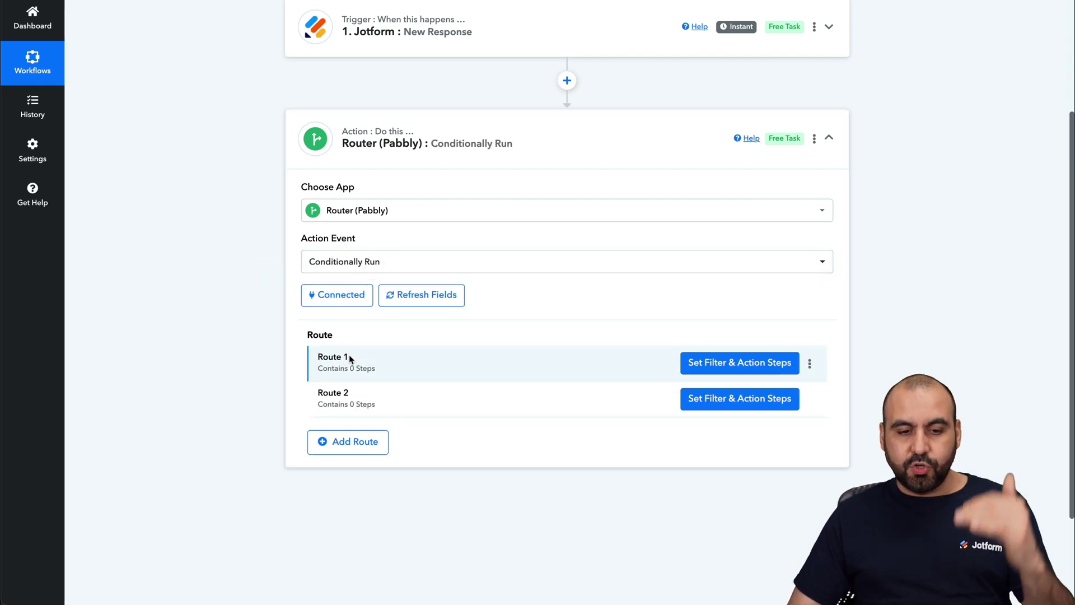
# Add a third route and rename the first route to Sales.
pyautogui.click(358, 442)
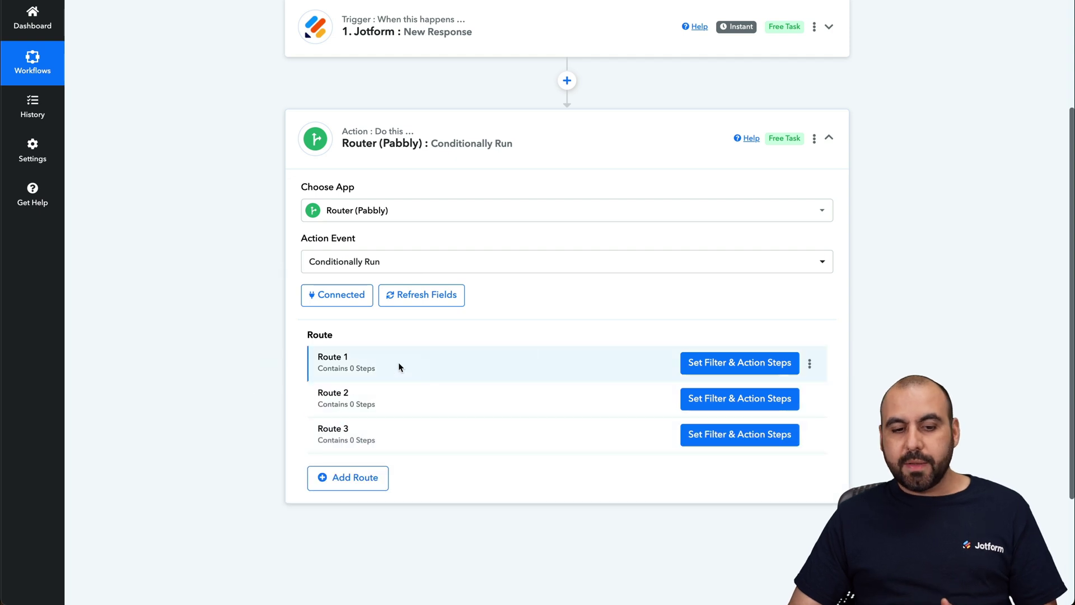
pyautogui.click(810, 364)
pyautogui.click(742, 379)
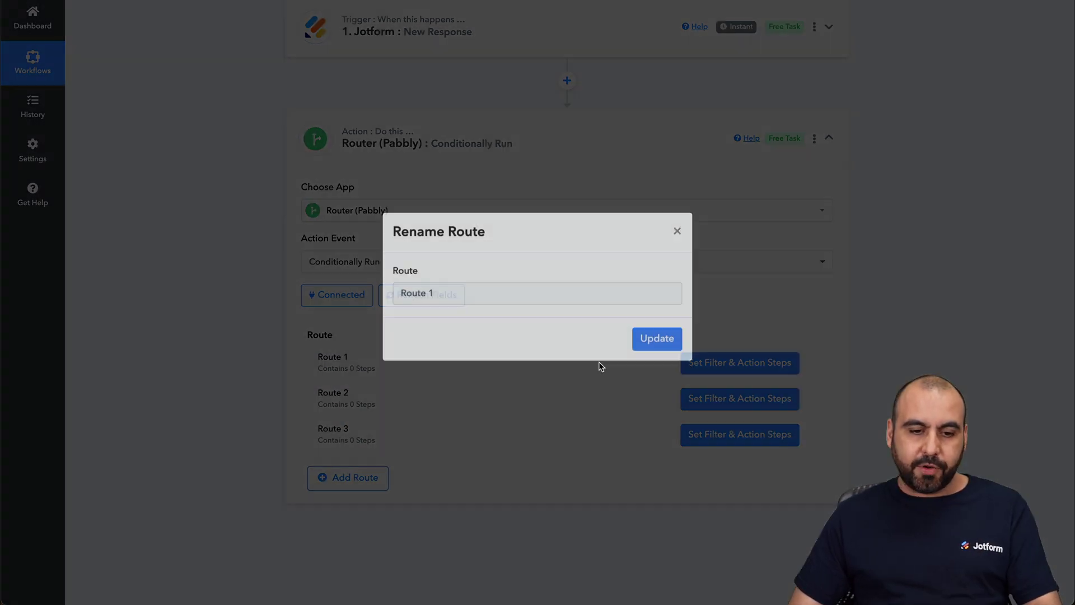
pyautogui.hotkey('ctrl', 'a')
pyautogui.write('S')
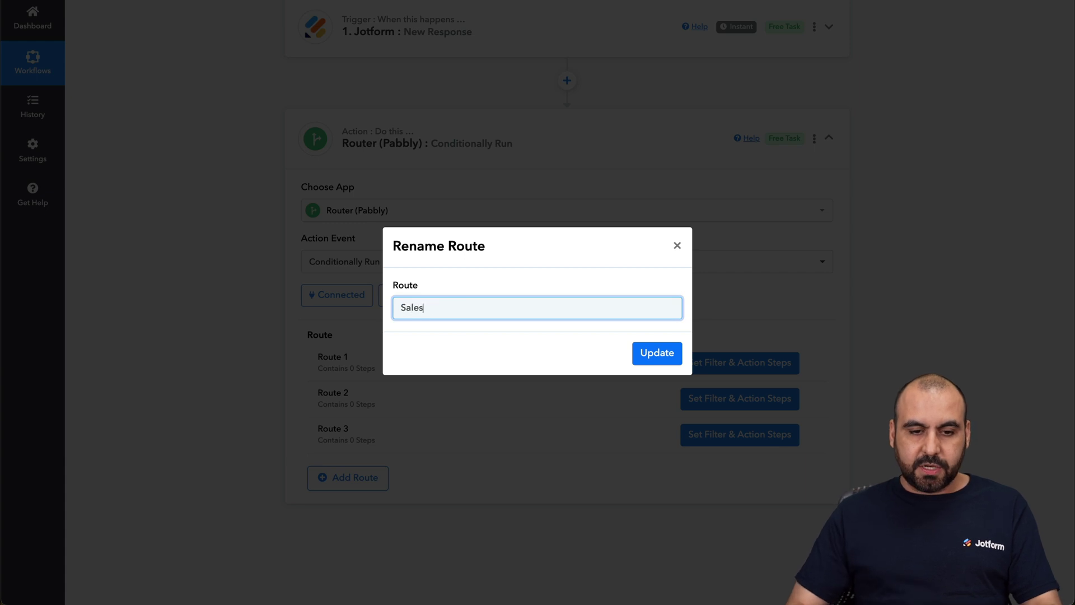
pyautogui.click(657, 353)
# Rename the second route to Accounting.
pyautogui.click(810, 399)
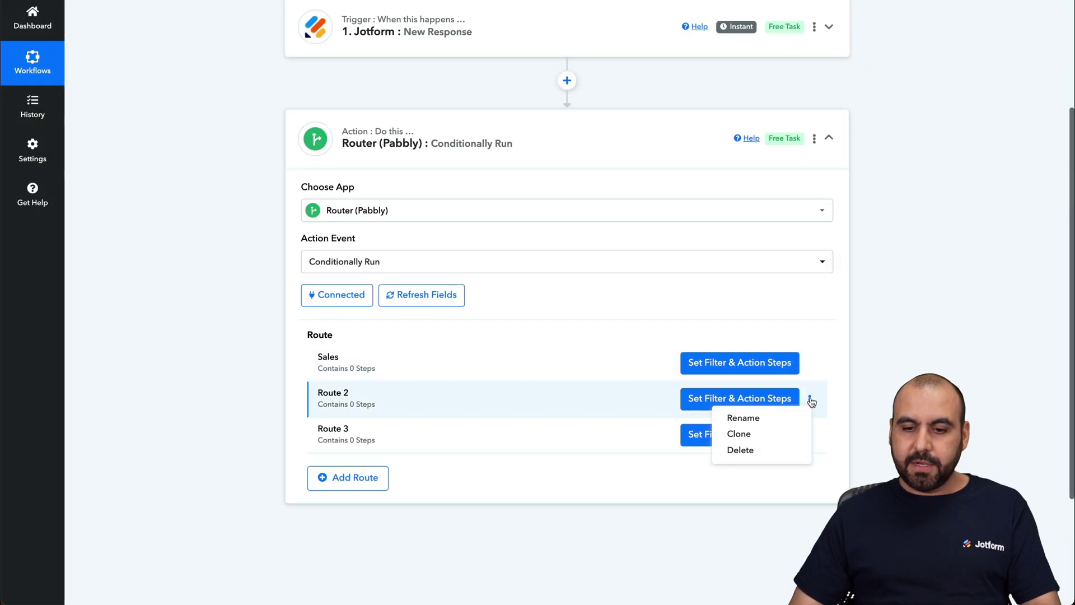
pyautogui.click(769, 421)
pyautogui.click(494, 308)
pyautogui.hotkey('ctrl', 'a')
pyautogui.write('A')
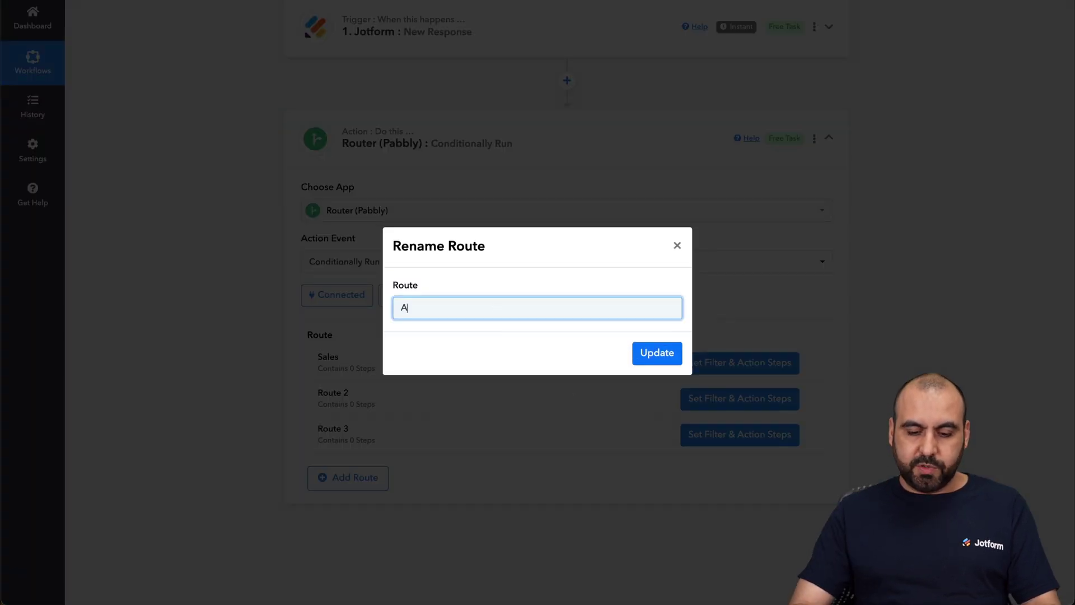
pyautogui.click(641, 353)
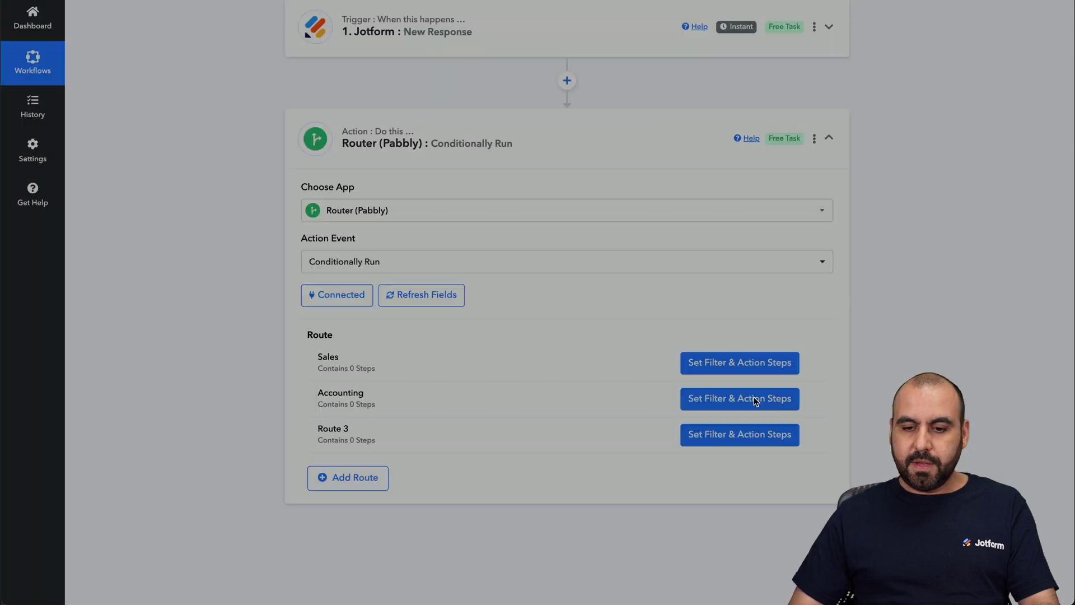
# Rename the third route to Marketing.
pyautogui.click(809, 435)
pyautogui.click(732, 452)
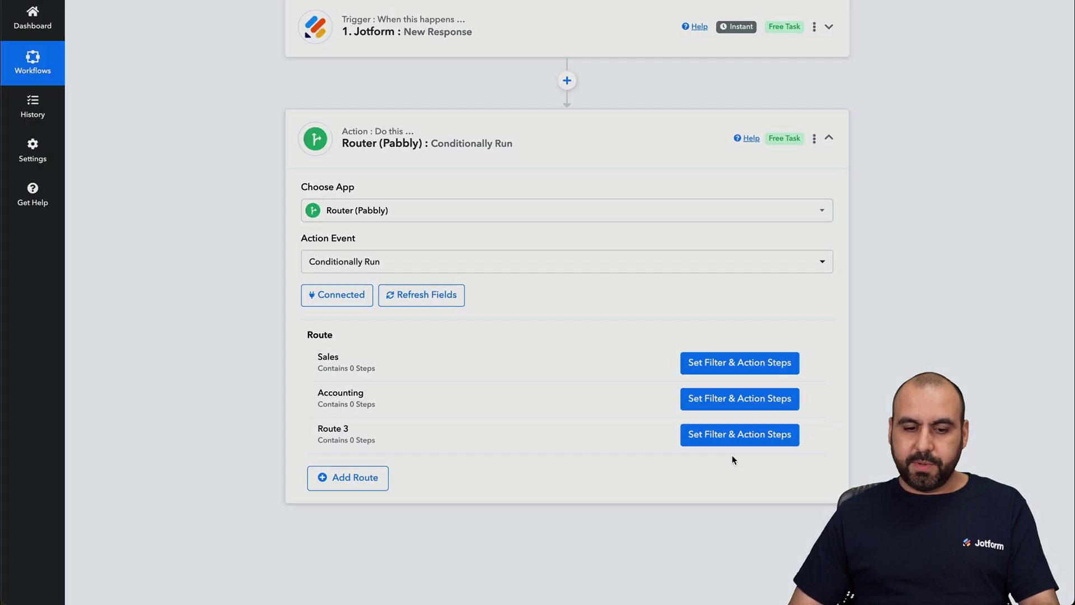
pyautogui.click(518, 314)
pyautogui.hotkey('ctrl', 'a')
pyautogui.write('Ma')
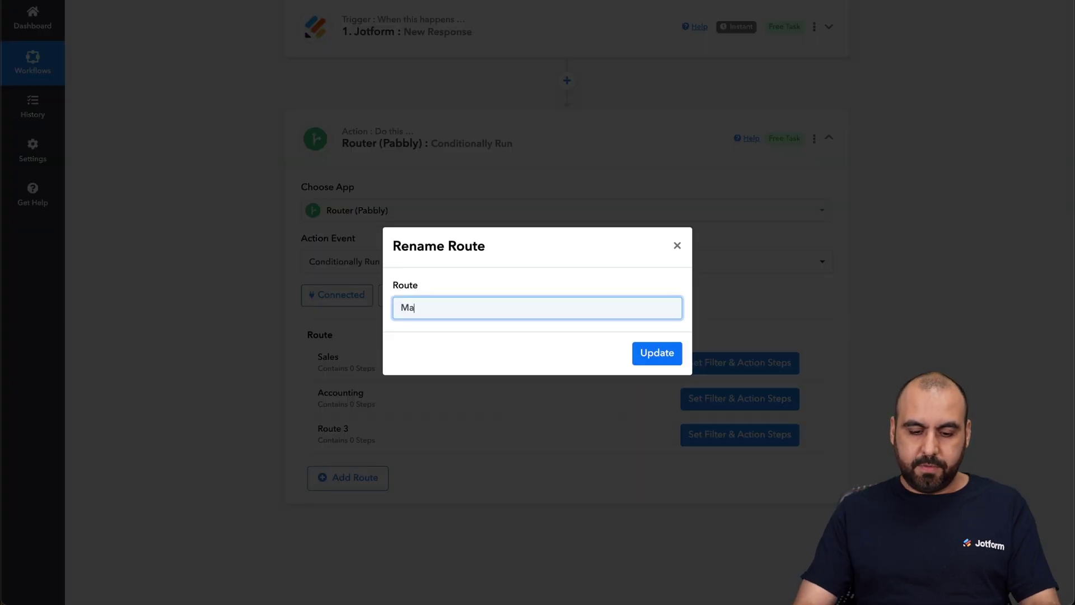
pyautogui.click(657, 353)
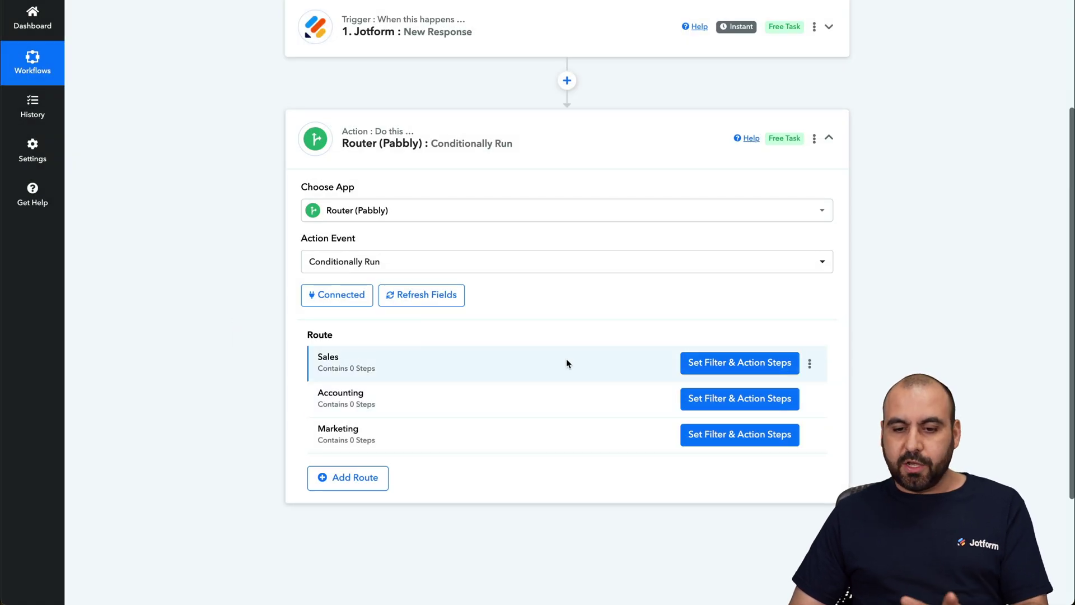
# Filter the Sales route to continue only when RawRequest Q5 AreaTo equals 'Sales', then save and test.
pyautogui.click(737, 368)
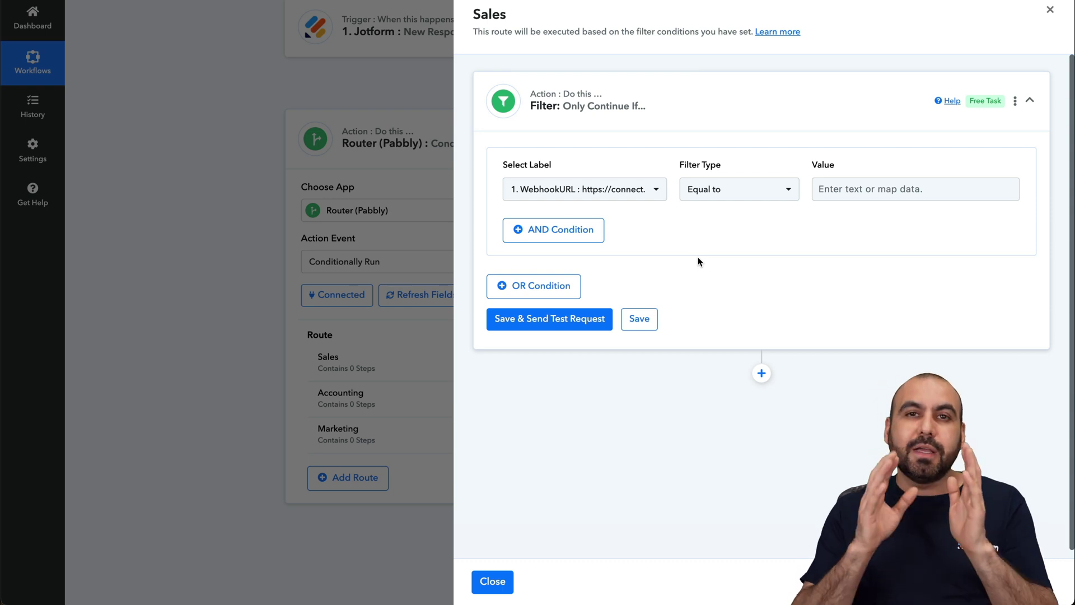
pyautogui.click(559, 189)
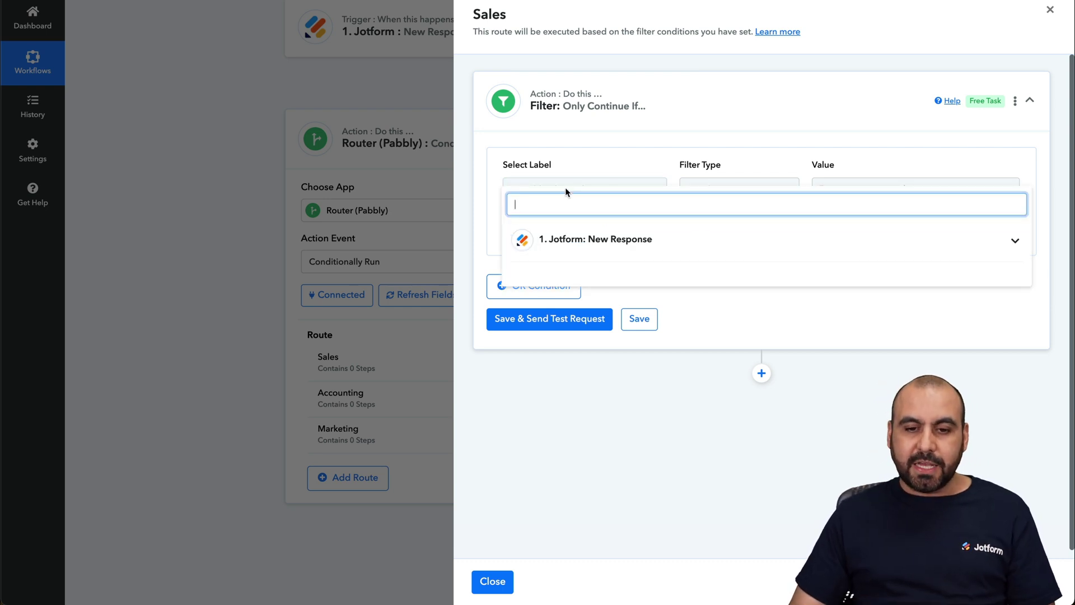
pyautogui.click(598, 241)
pyautogui.scroll(-4, 662, 408)
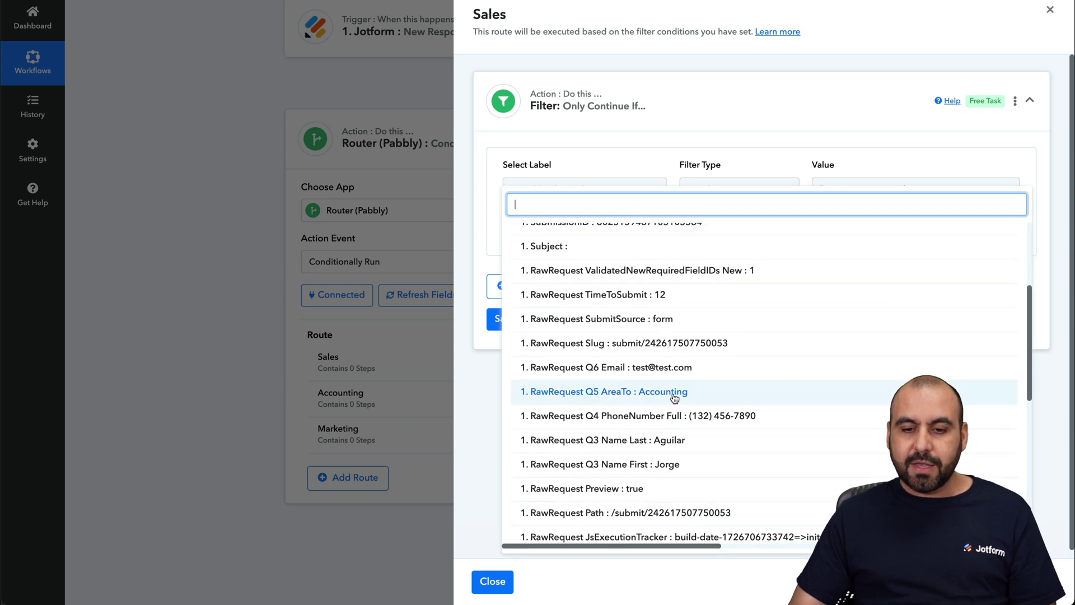
pyautogui.click(674, 398)
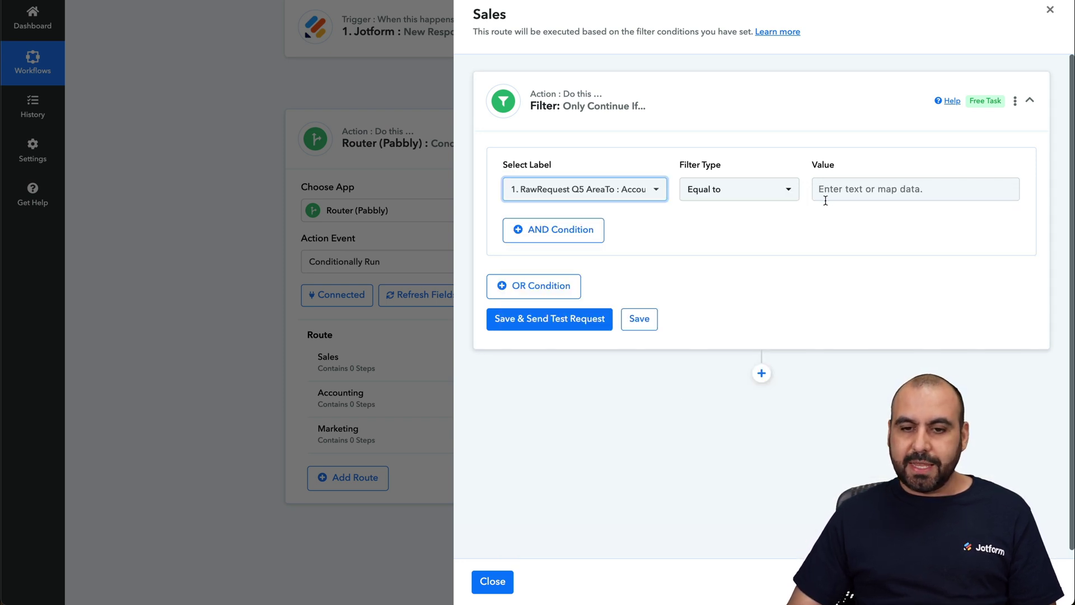
pyautogui.click(850, 189)
pyautogui.write('Sales')
pyautogui.click(571, 344)
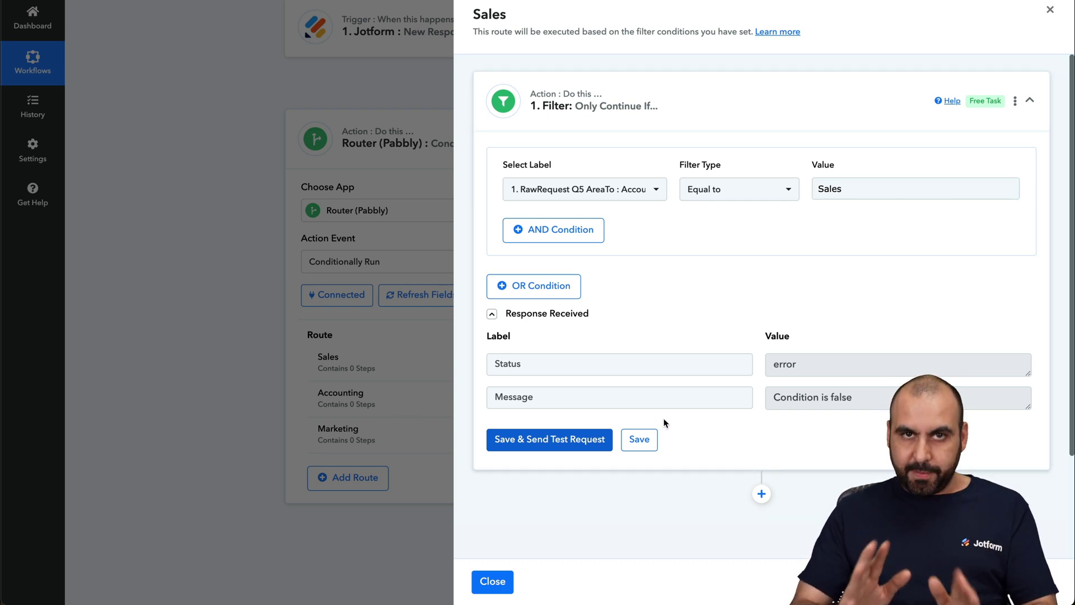
# Add a Slack action step after the Sales filter.
pyautogui.scroll(-2, 664, 423)
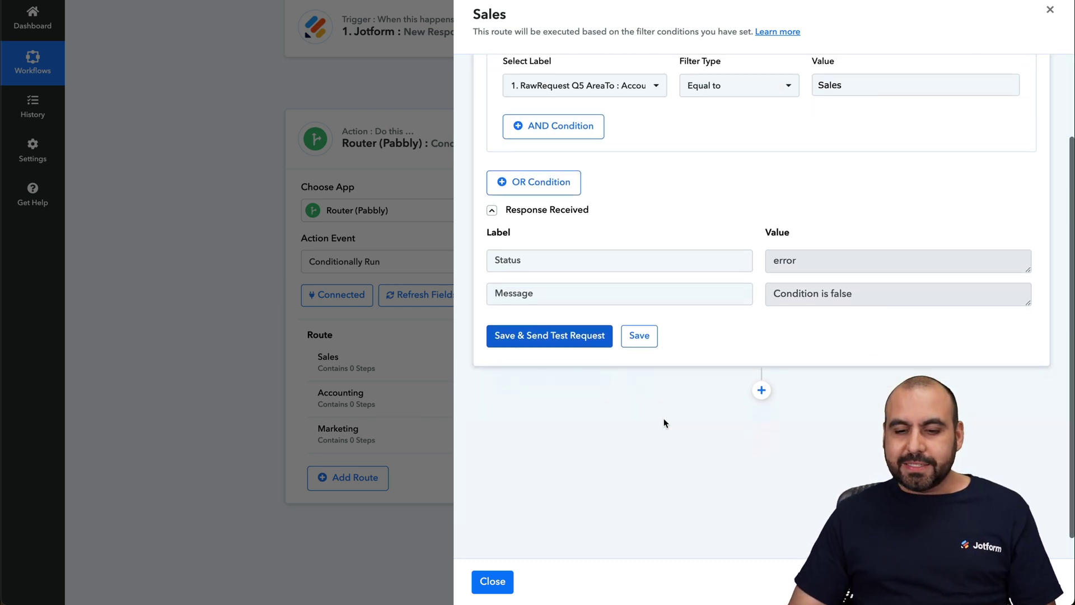
pyautogui.click(761, 386)
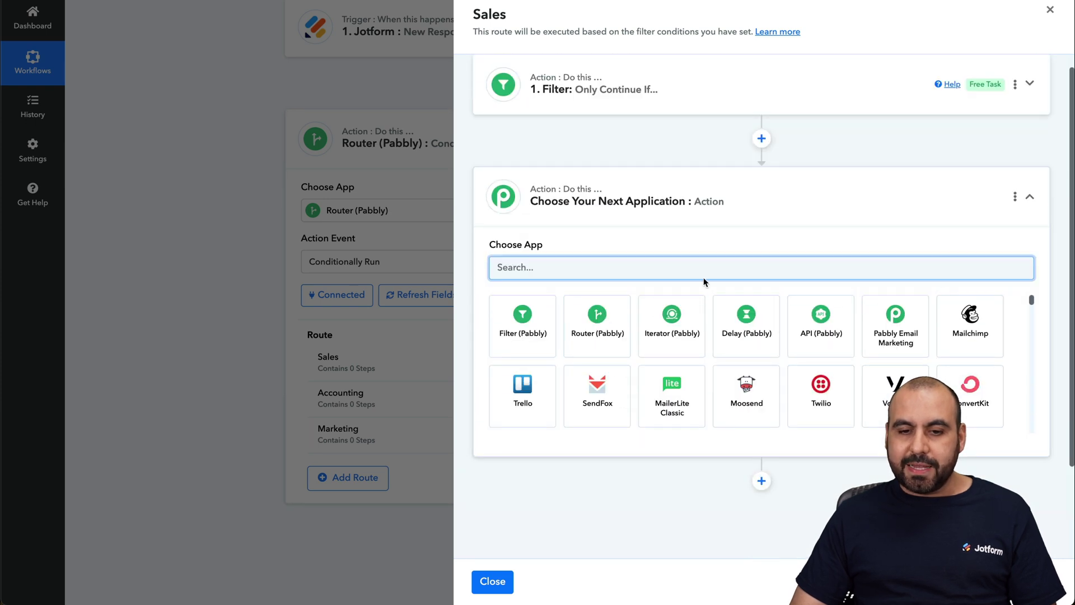
pyautogui.write('slack')
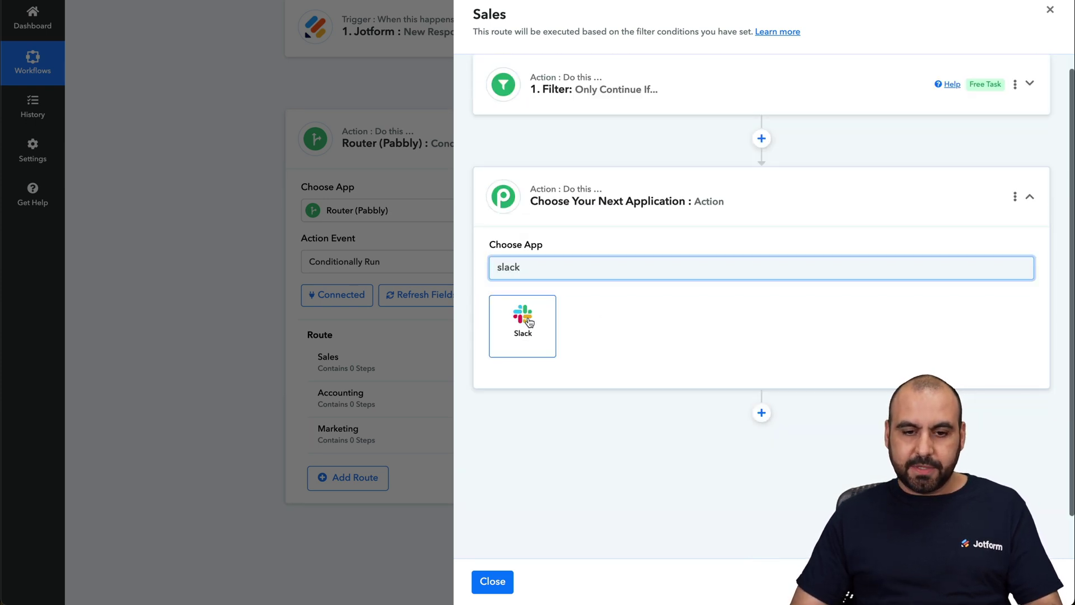
pyautogui.click(529, 317)
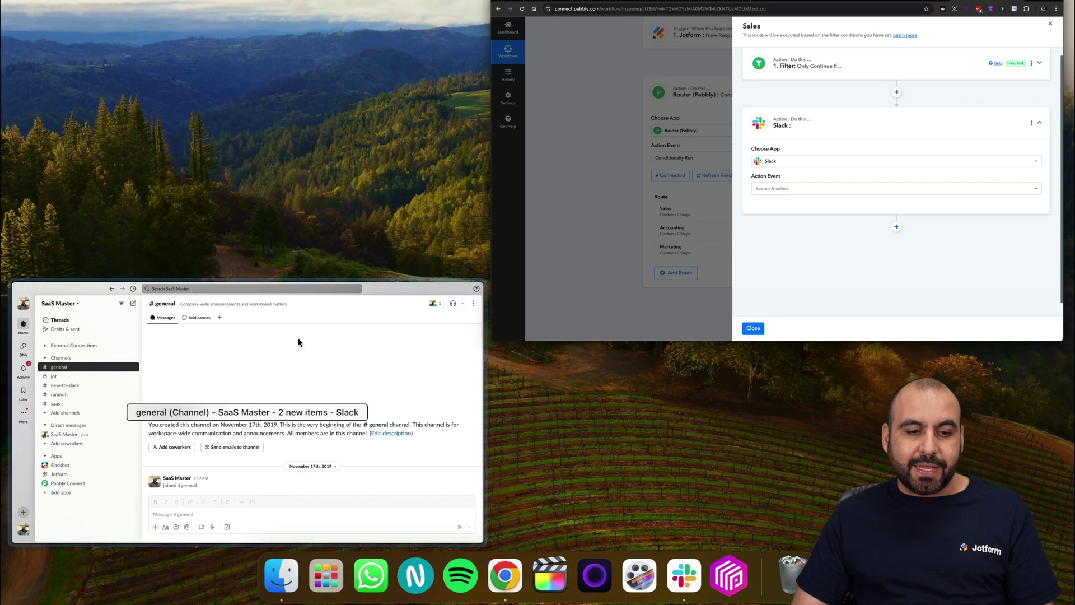
pyautogui.click(298, 343)
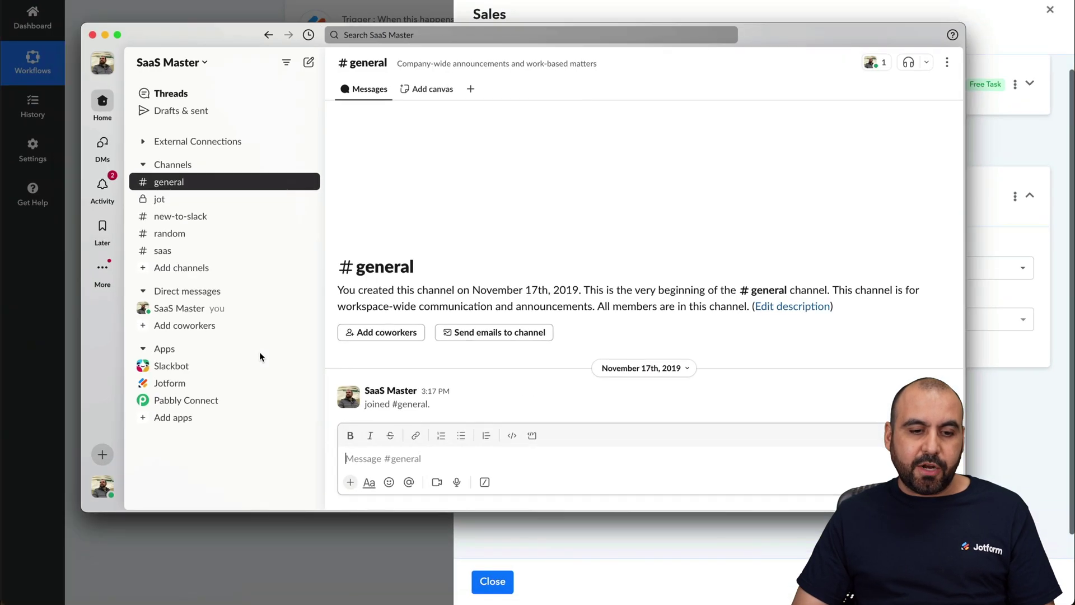
# Create the public channel accounting-team without adding people.
pyautogui.click(101, 454)
pyautogui.click(205, 328)
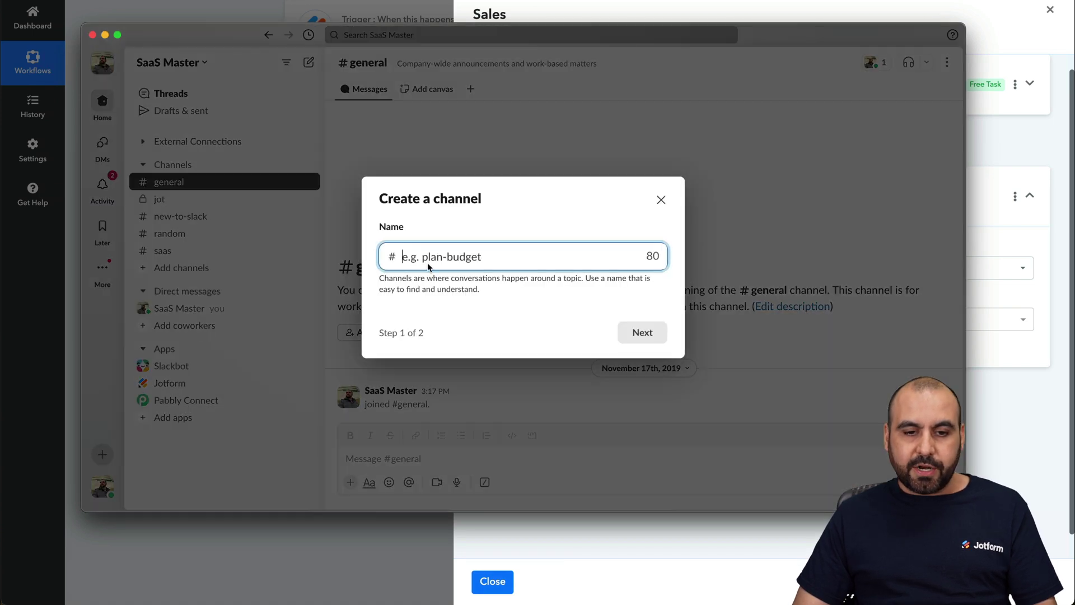
pyautogui.write('accounting-team')
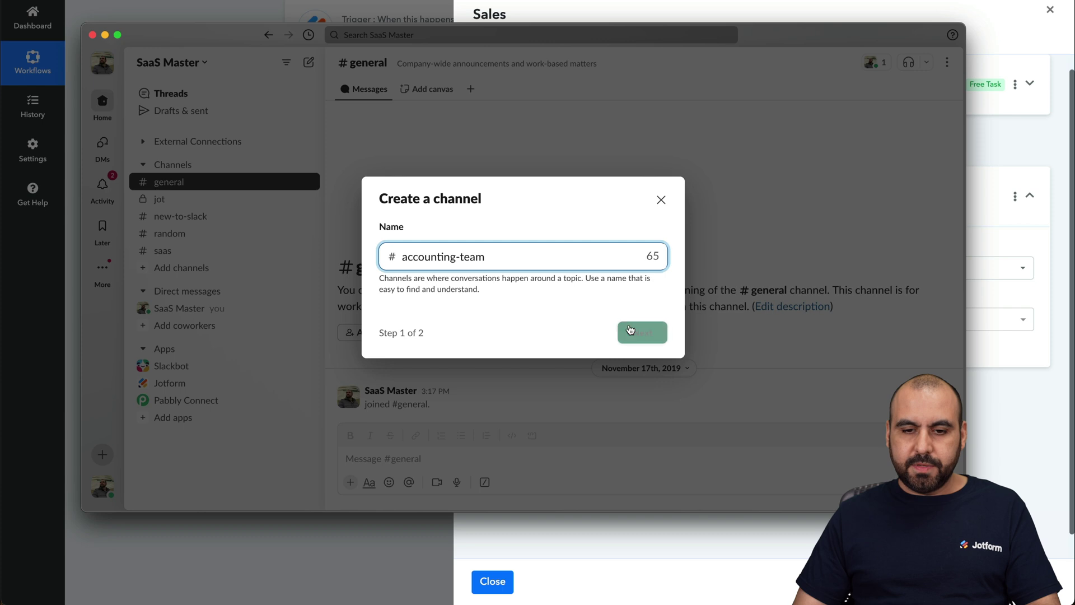
pyautogui.click(641, 332)
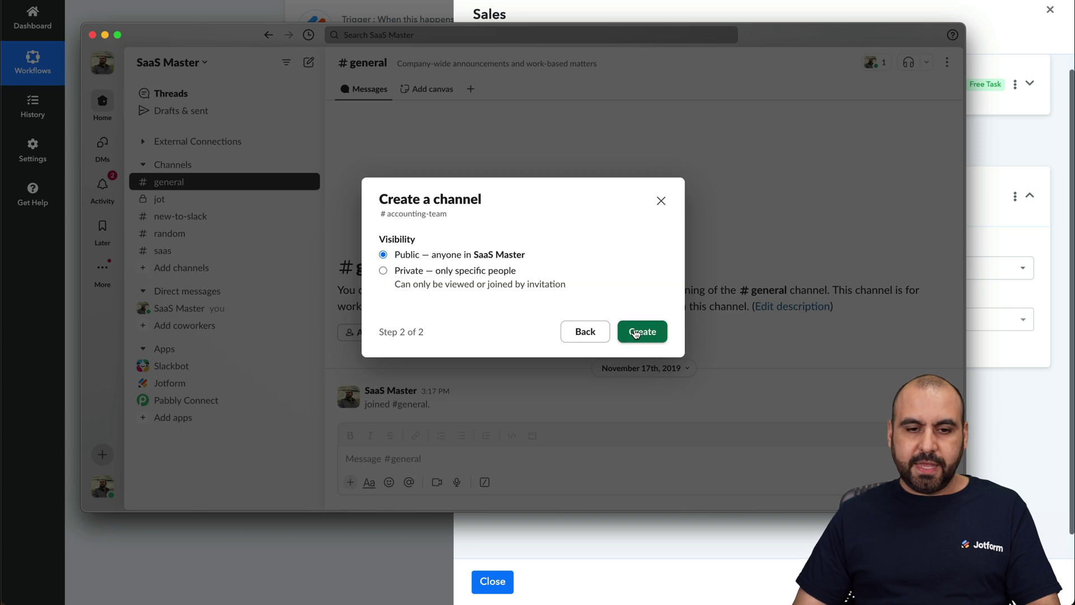
pyautogui.click(642, 331)
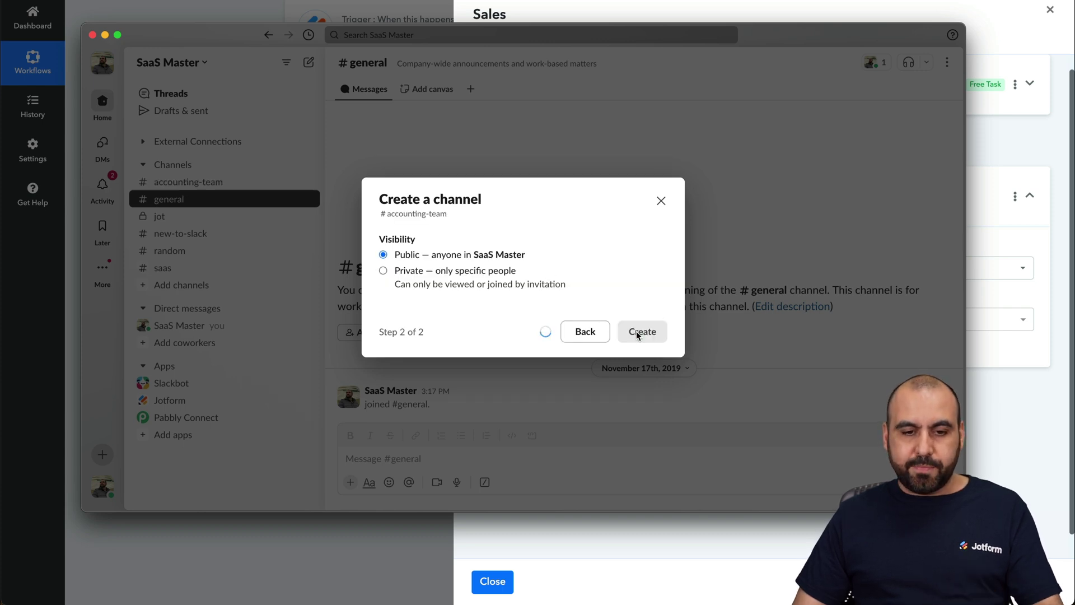
pyautogui.click(657, 281)
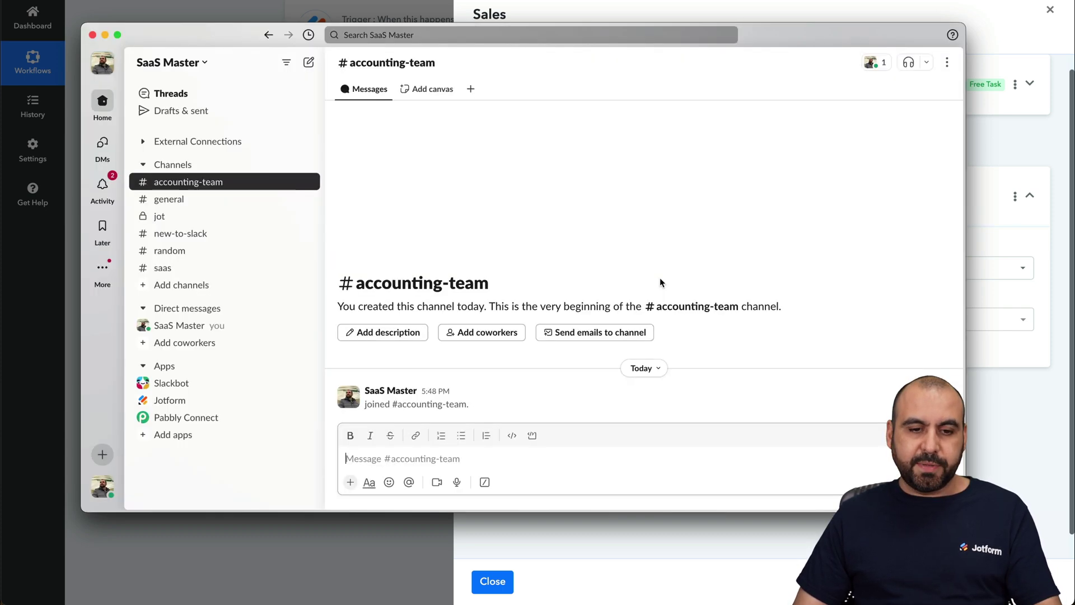
# Create the public channel marketing-team without adding people.
pyautogui.click(102, 454)
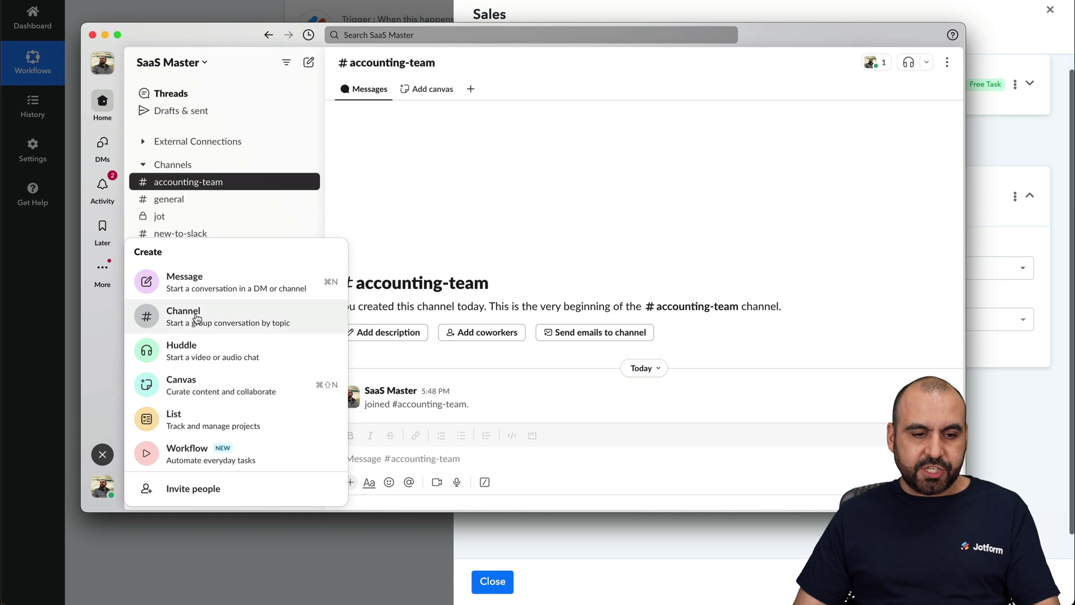
pyautogui.click(315, 323)
pyautogui.write('marketing-team')
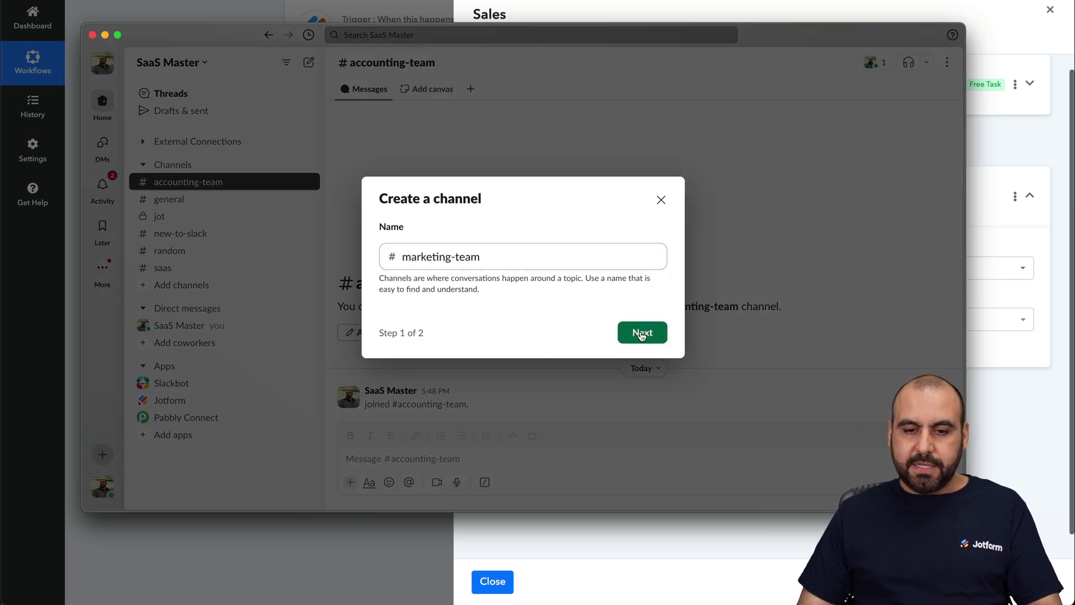
pyautogui.click(639, 335)
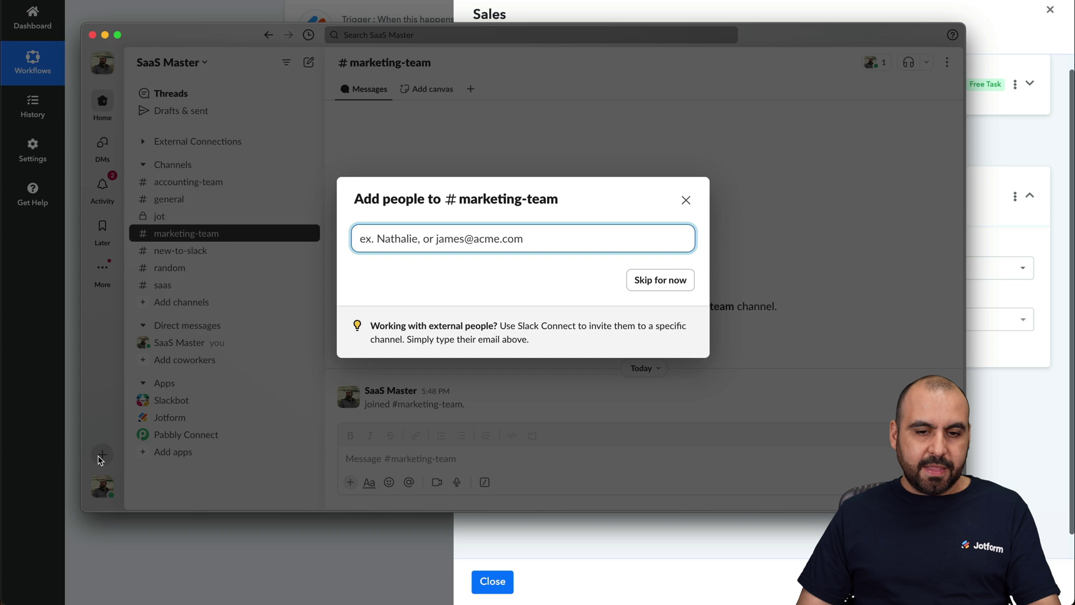
pyautogui.click(686, 200)
# Create the public channel sales-team without adding people.
pyautogui.click(101, 455)
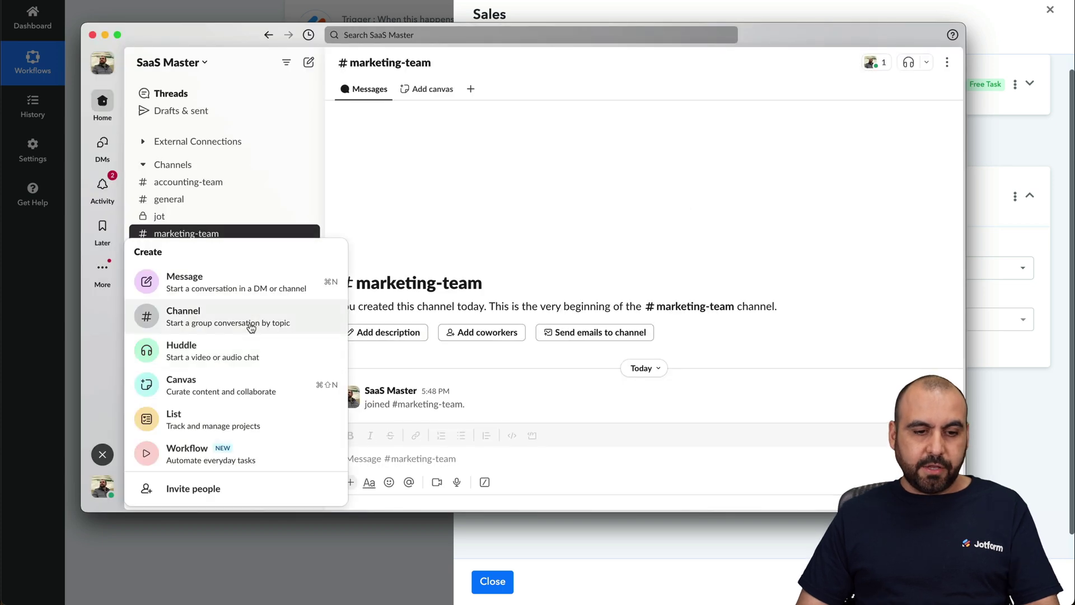
pyautogui.click(337, 305)
pyautogui.write('sales-team')
pyautogui.click(649, 332)
pyautogui.click(639, 332)
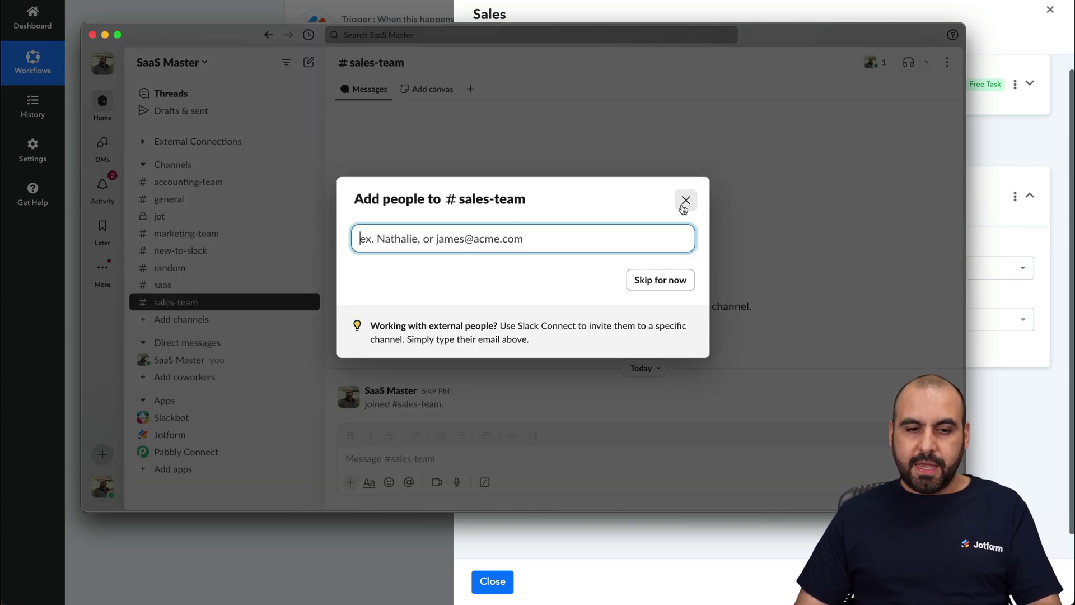
pyautogui.click(683, 206)
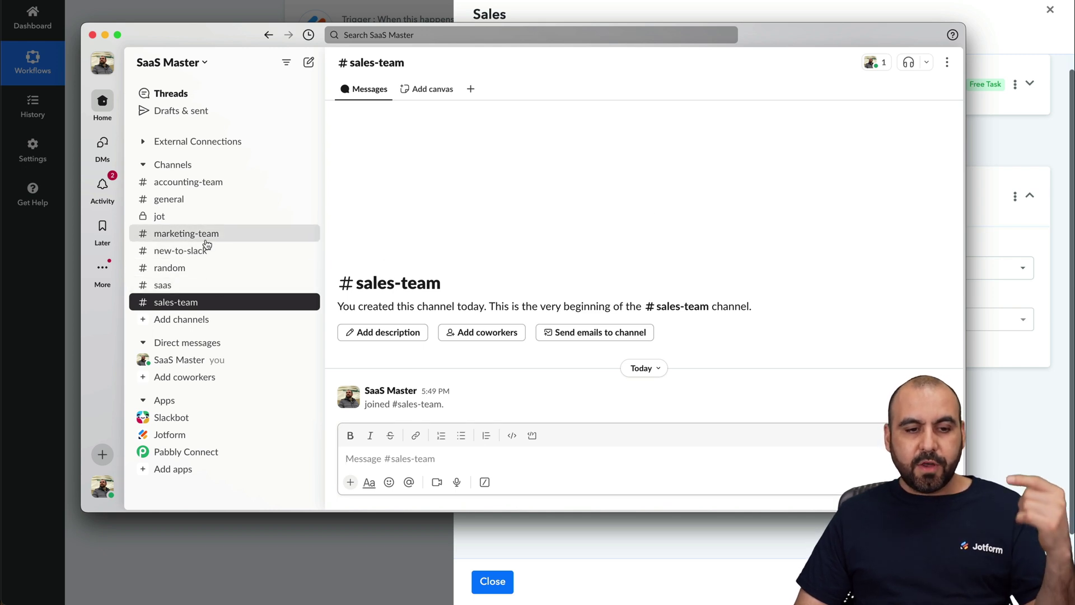
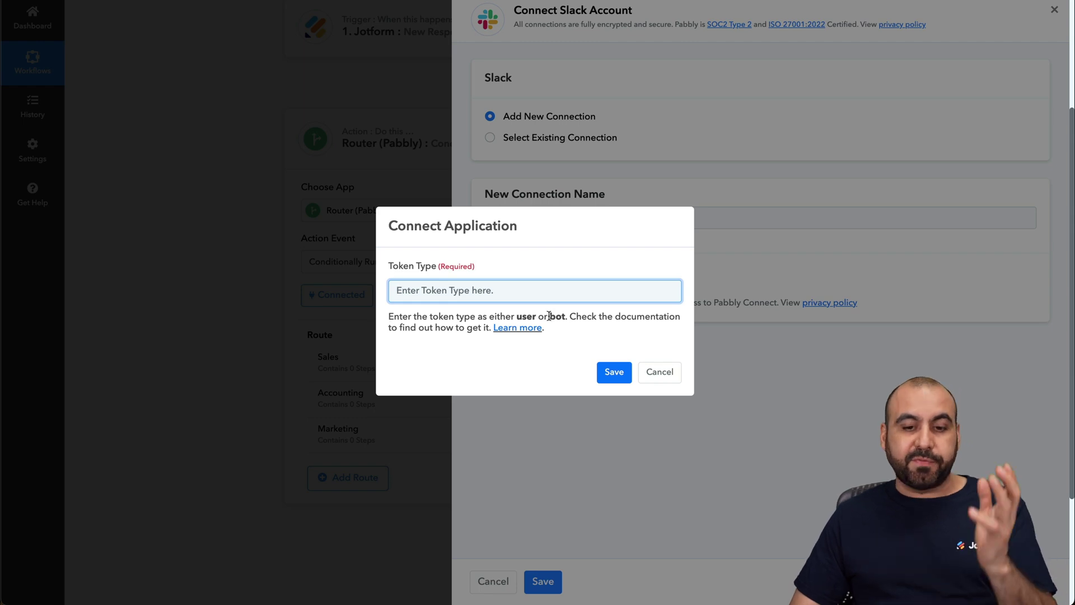
# Authorize the Sales Slack step with the bot token type on the SaaS Master workspace.
pyautogui.write('bot')
pyautogui.click(616, 372)
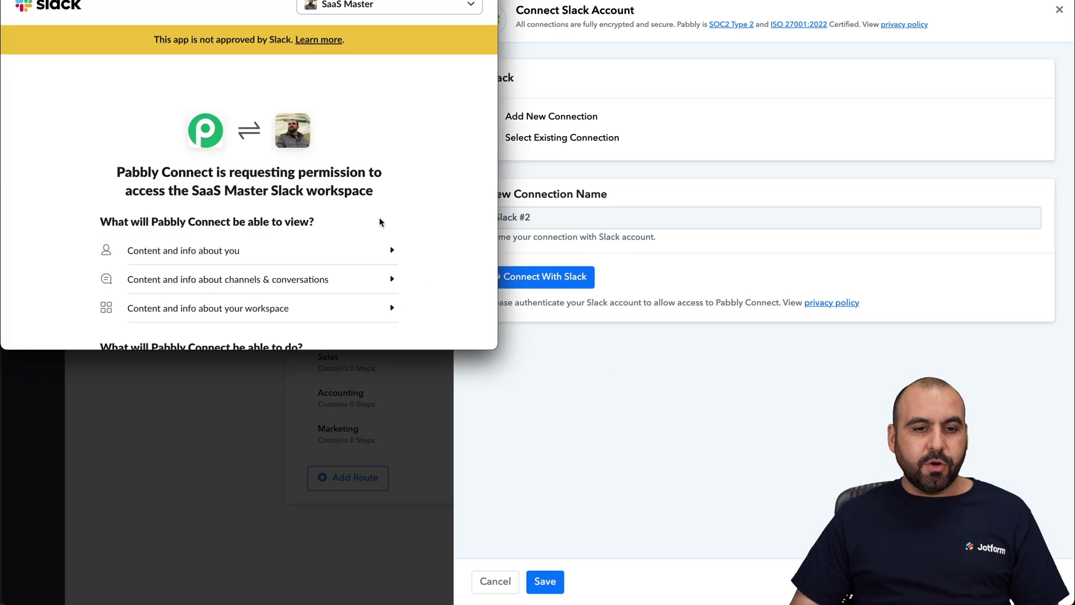
pyautogui.click(425, 7)
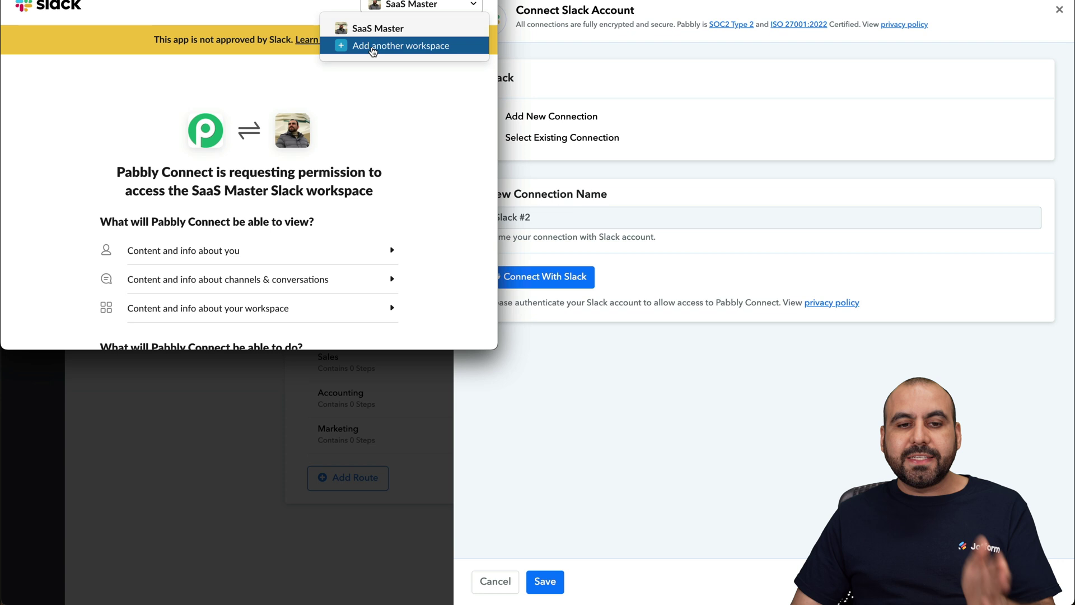
pyautogui.click(437, 96)
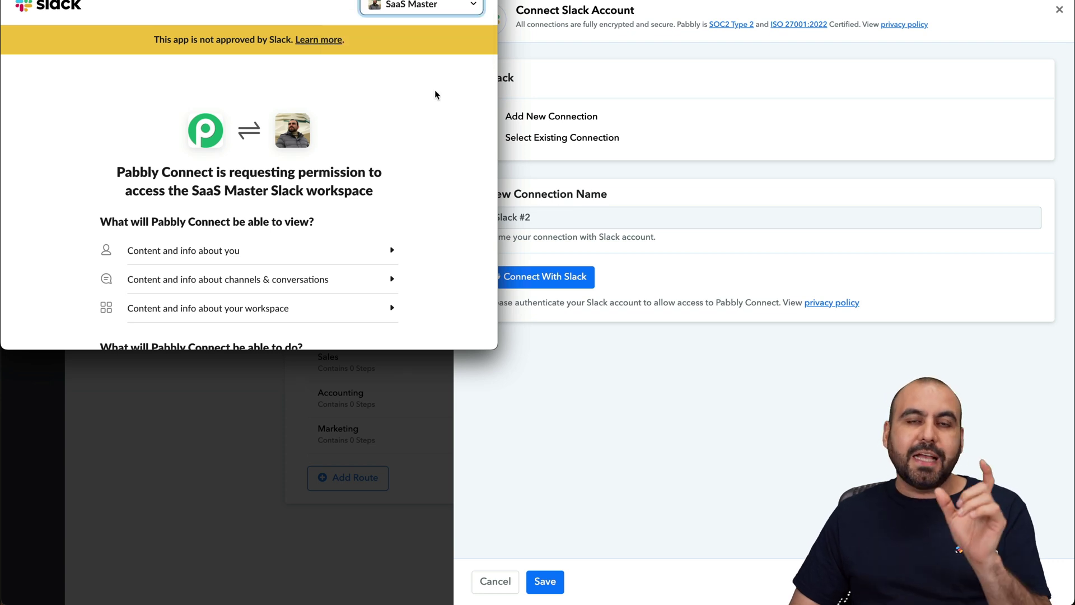
pyautogui.scroll(-4, 434, 96)
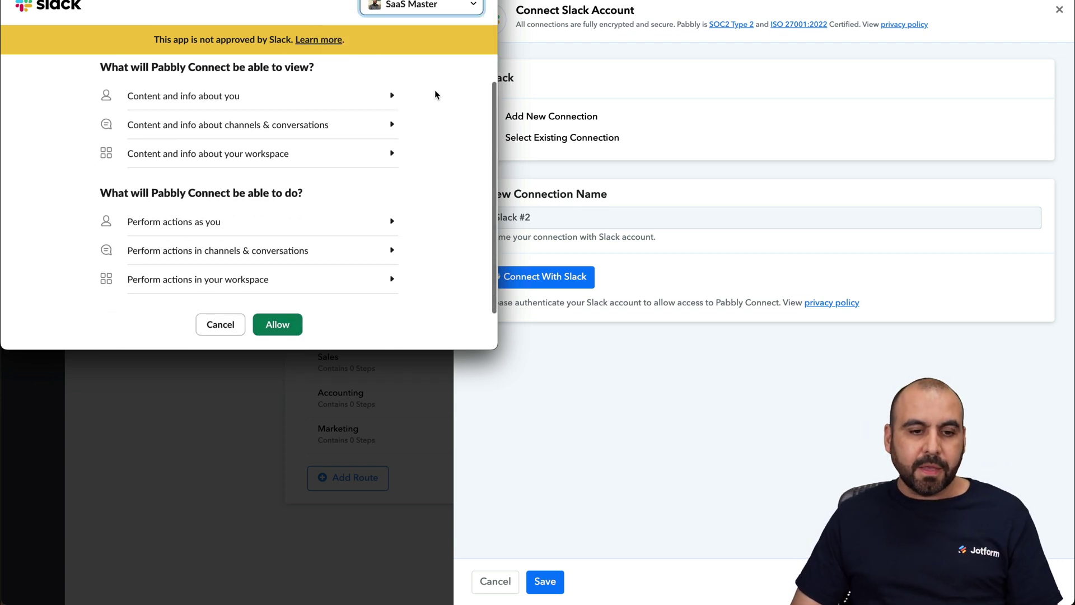
pyautogui.click(283, 295)
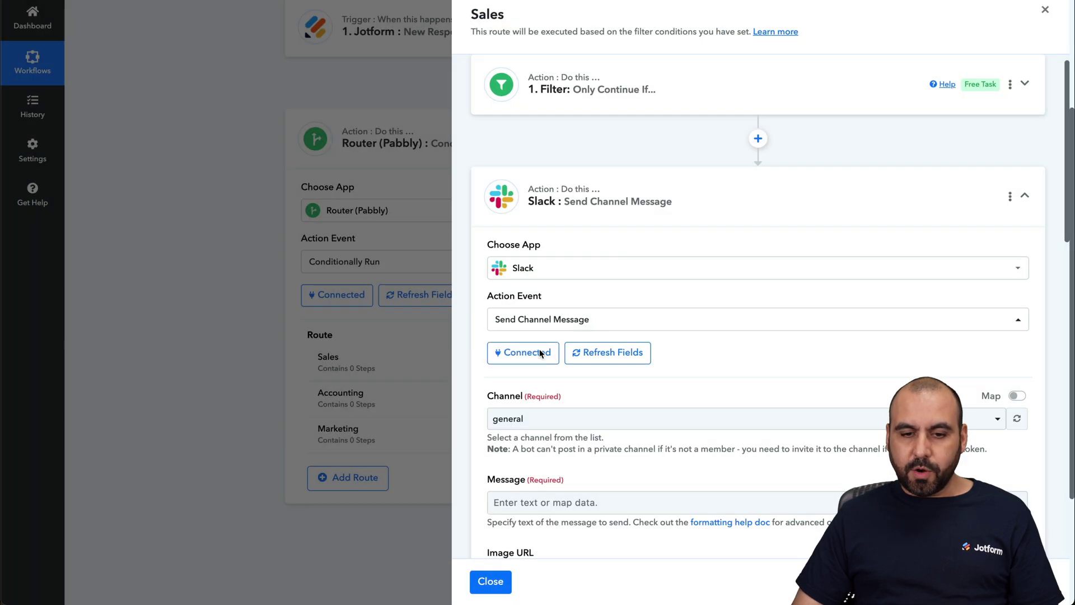
# Set the Sales Slack message's channel to sales-team.
pyautogui.scroll(-2, 715, 288)
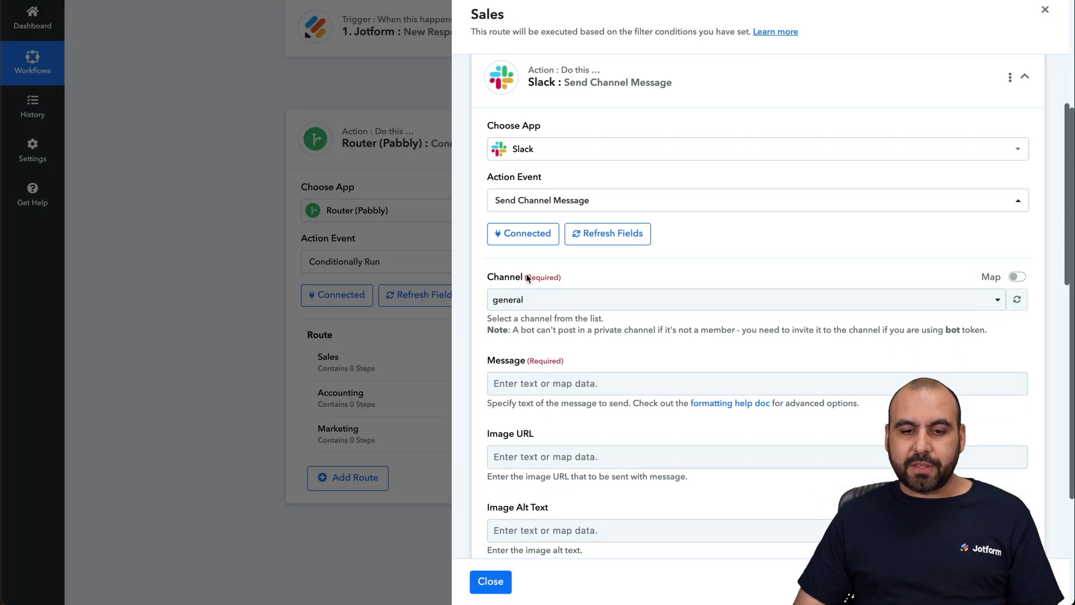
pyautogui.click(909, 299)
pyautogui.scroll(2, 739, 227)
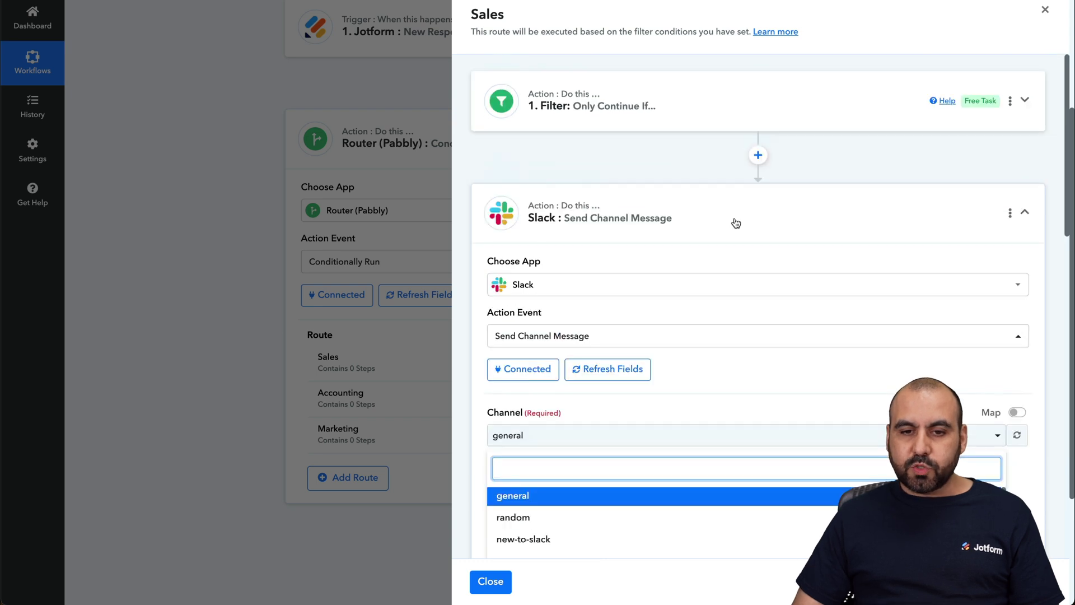
pyautogui.click(756, 111)
pyautogui.click(1024, 101)
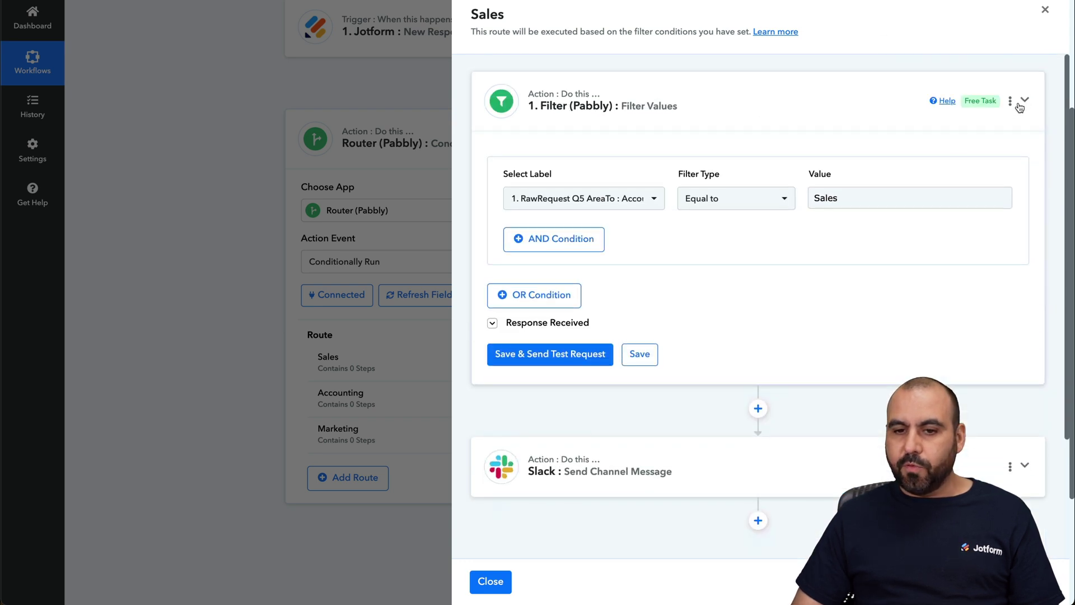
pyautogui.scroll(-3, 740, 379)
pyautogui.click(1025, 310)
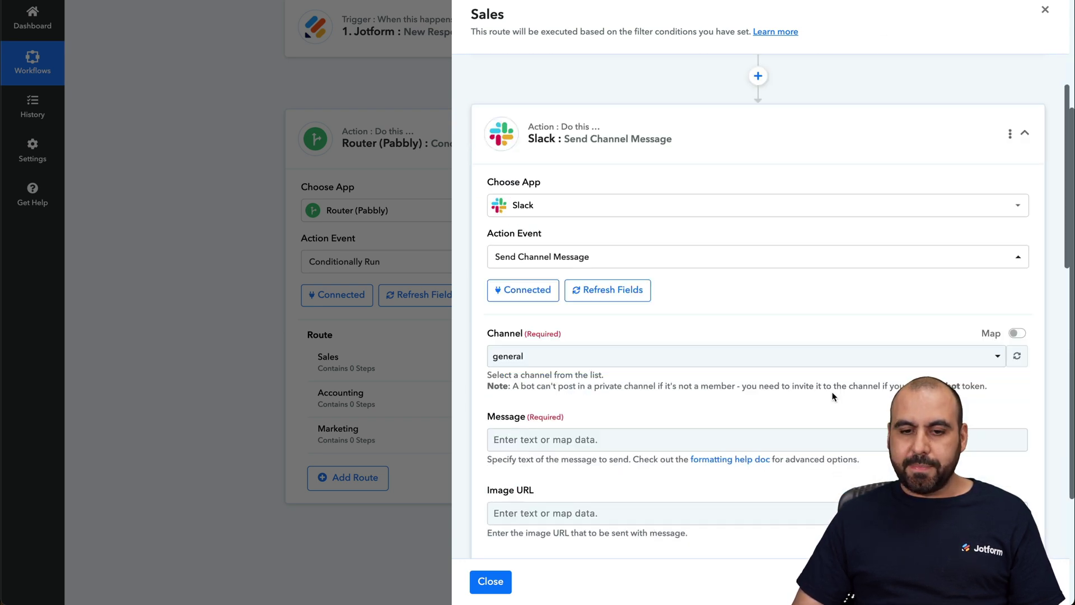
pyautogui.scroll(-3, 836, 392)
pyautogui.click(719, 263)
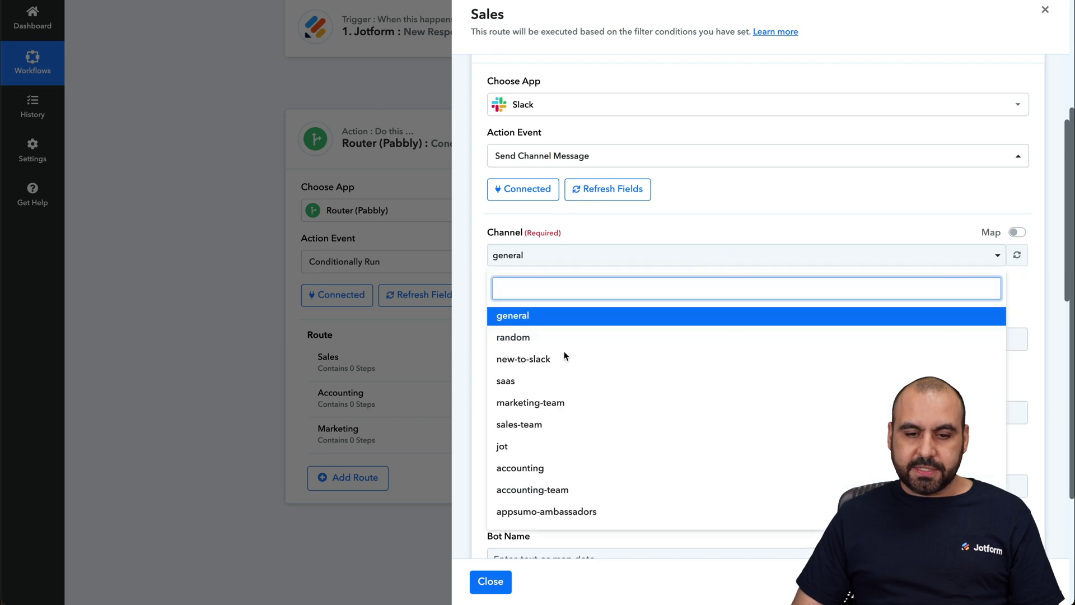
pyautogui.scroll(-2, 566, 453)
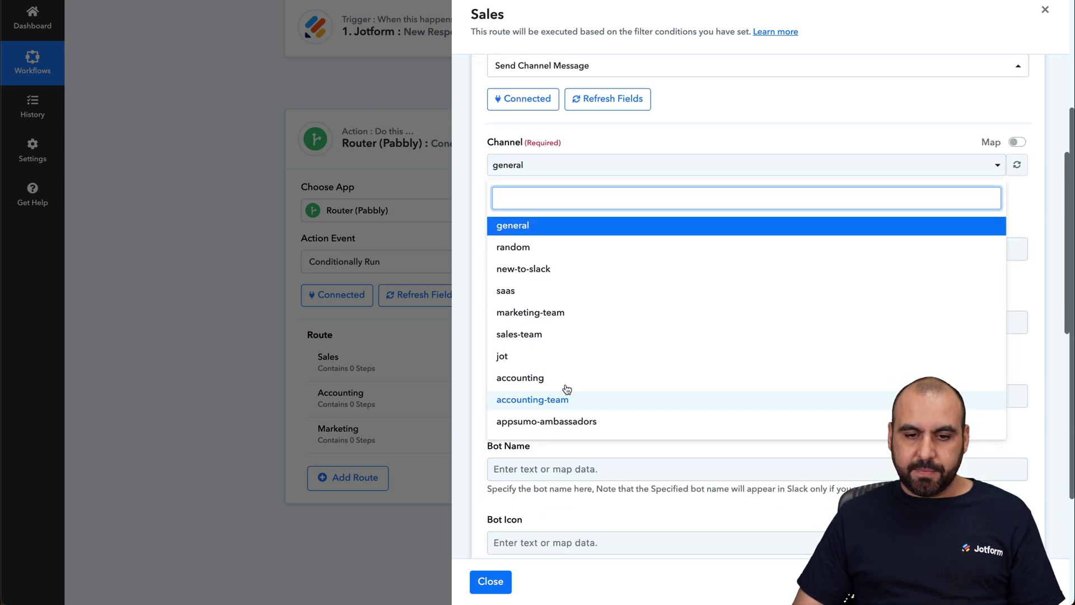
pyautogui.click(559, 340)
pyautogui.click(549, 249)
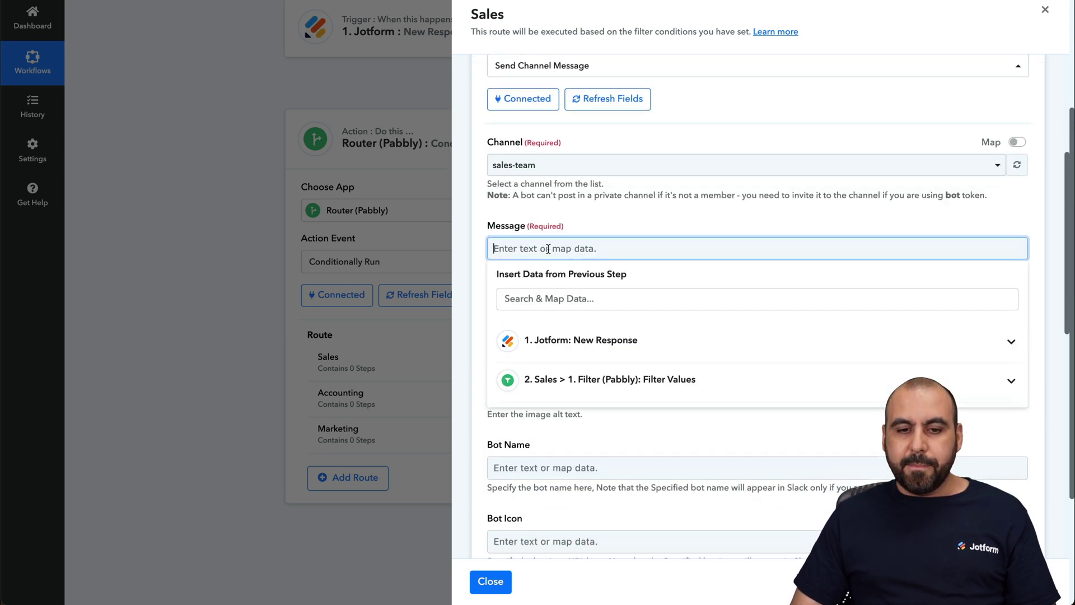
# Insert the Jotform Pretty summary into the message, then delete it again.
pyautogui.click(713, 340)
pyautogui.scroll(-3, 700, 470)
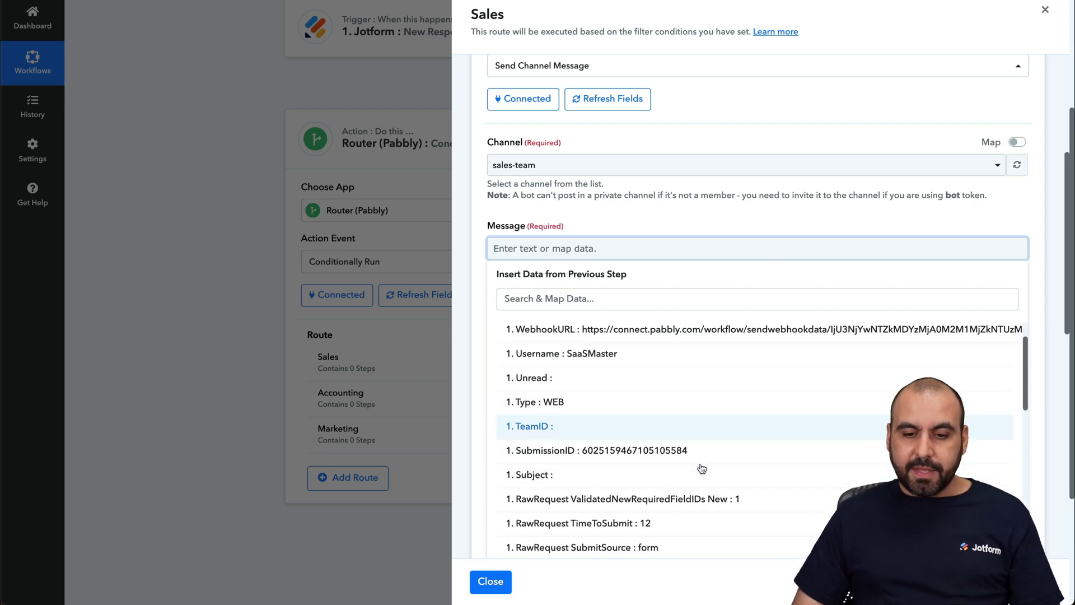
pyautogui.scroll(1, 702, 468)
pyautogui.scroll(-2, 674, 408)
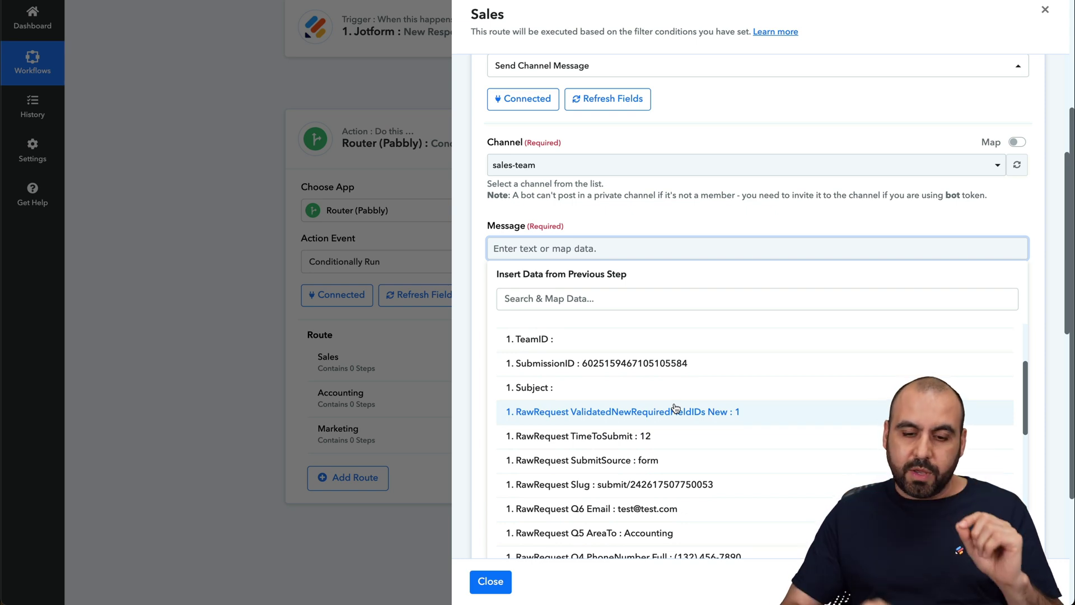
pyautogui.scroll(-5, 612, 458)
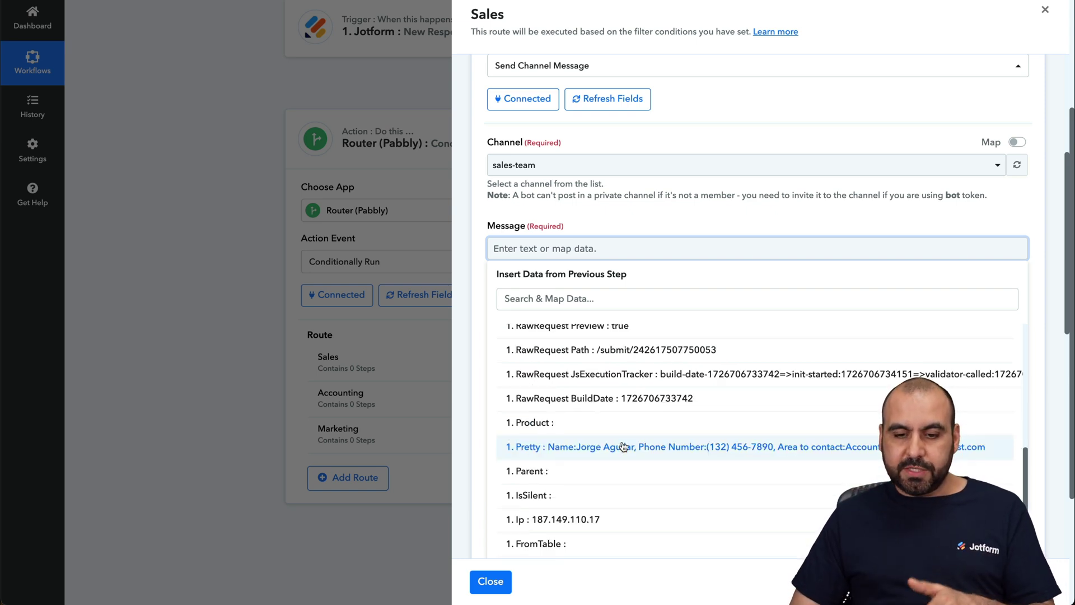
pyautogui.click(573, 458)
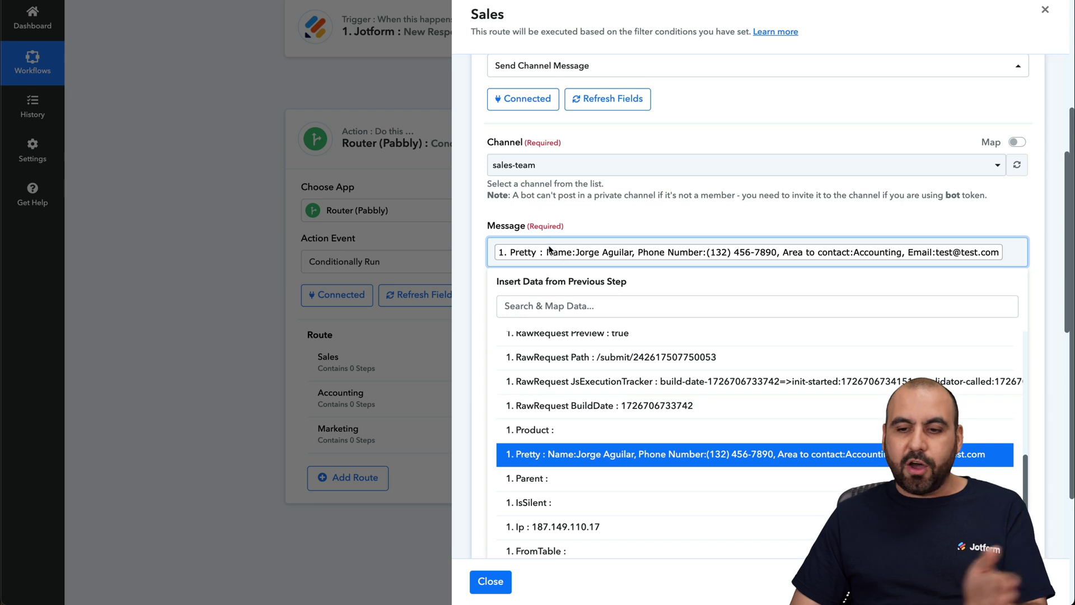
pyautogui.press('BackSpace')
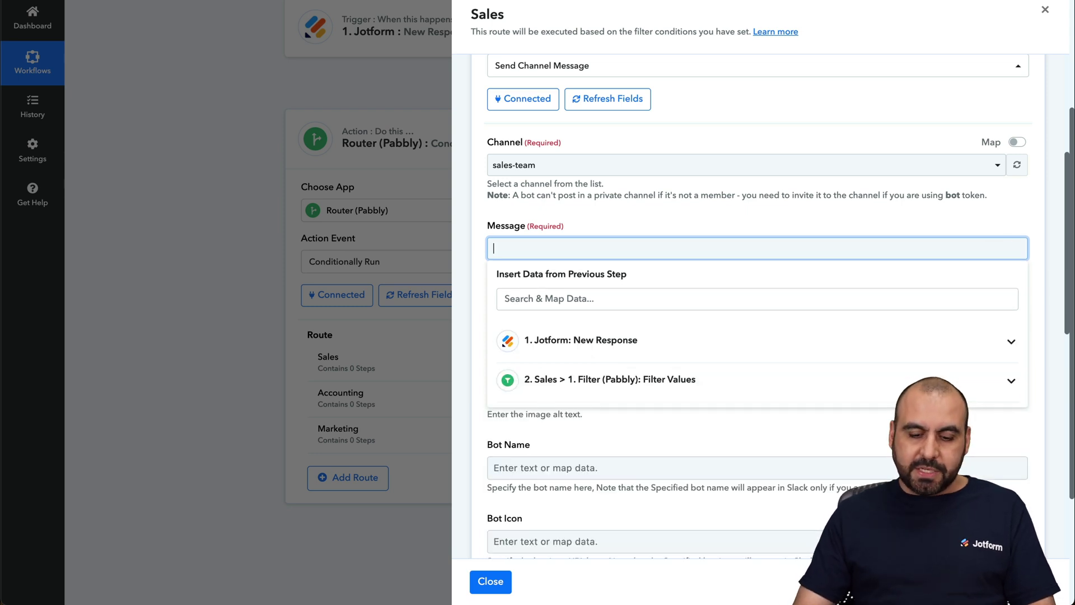
# Write 'Name:' followed by the Jotform first-name field, then start a 'Last Name:' line.
pyautogui.write('Name:')
pyautogui.click(607, 341)
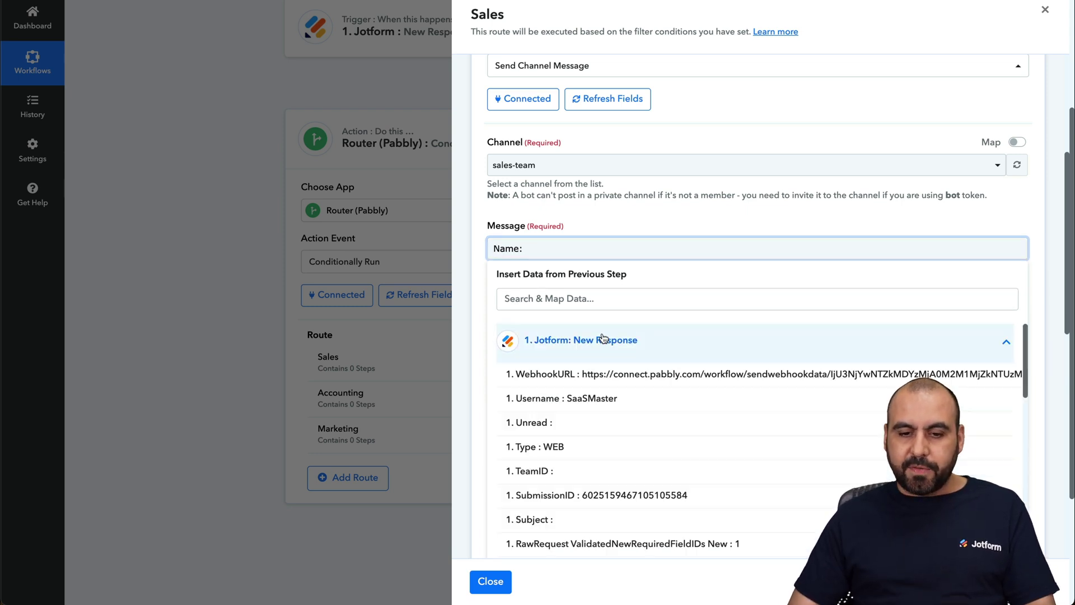
pyautogui.scroll(-3, 633, 437)
pyautogui.scroll(-3, 628, 451)
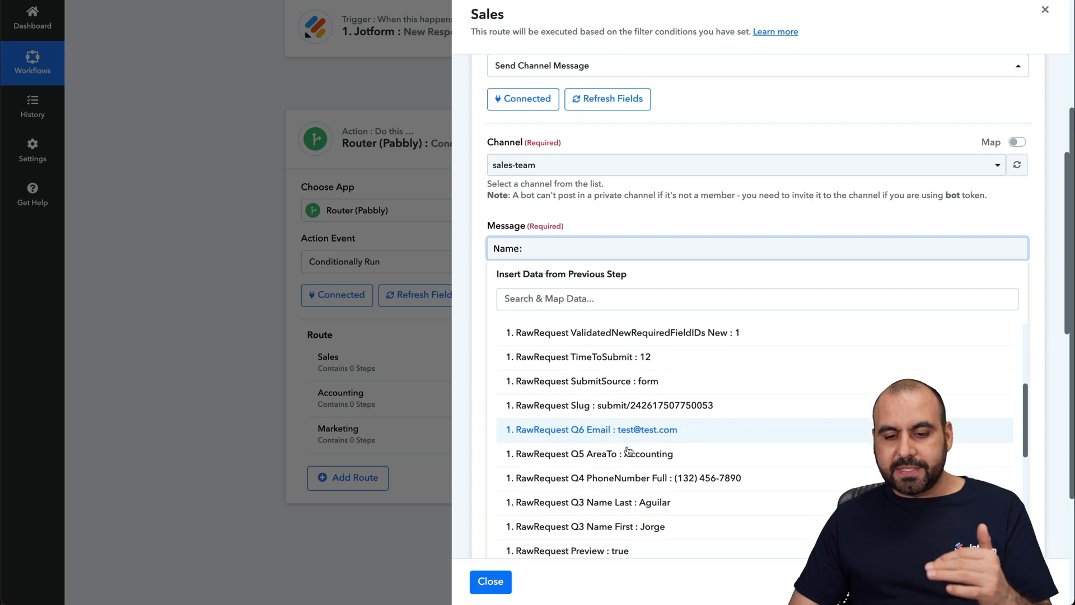
pyautogui.click(652, 513)
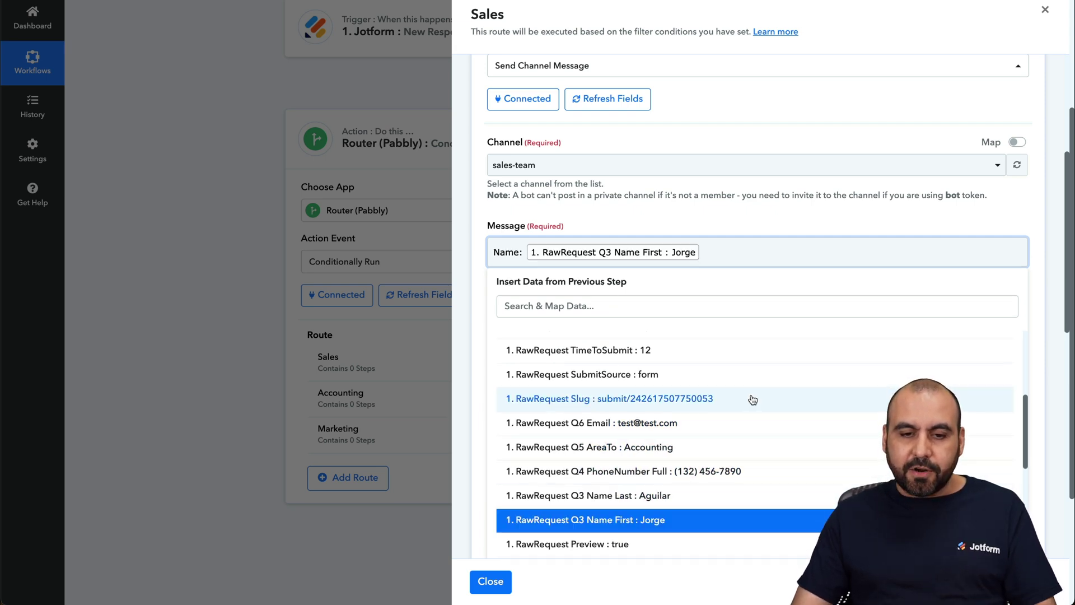
pyautogui.press('Return')
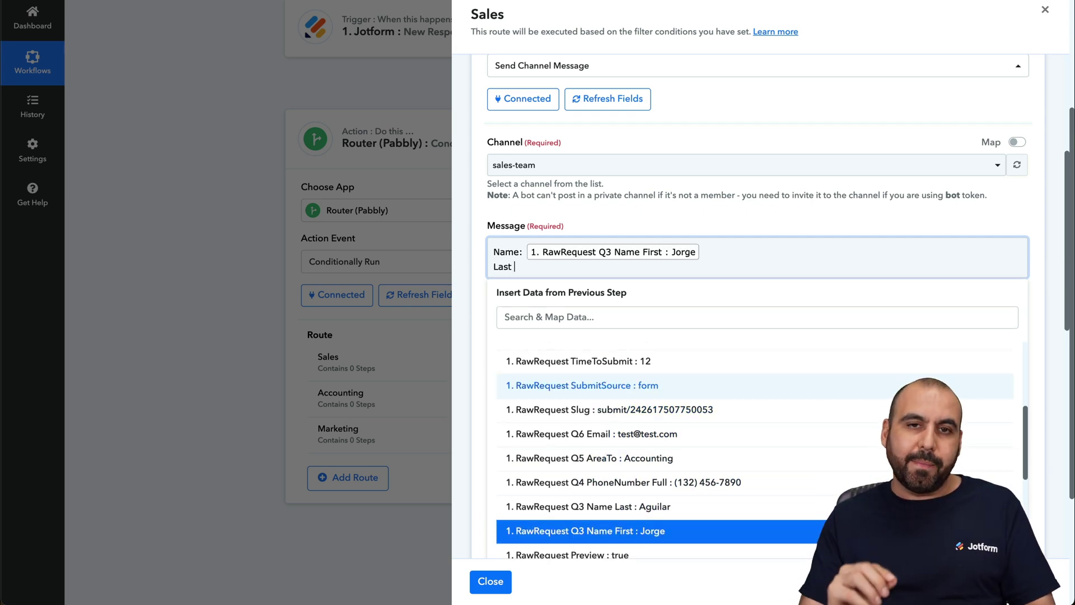
pyautogui.write('Last Name')
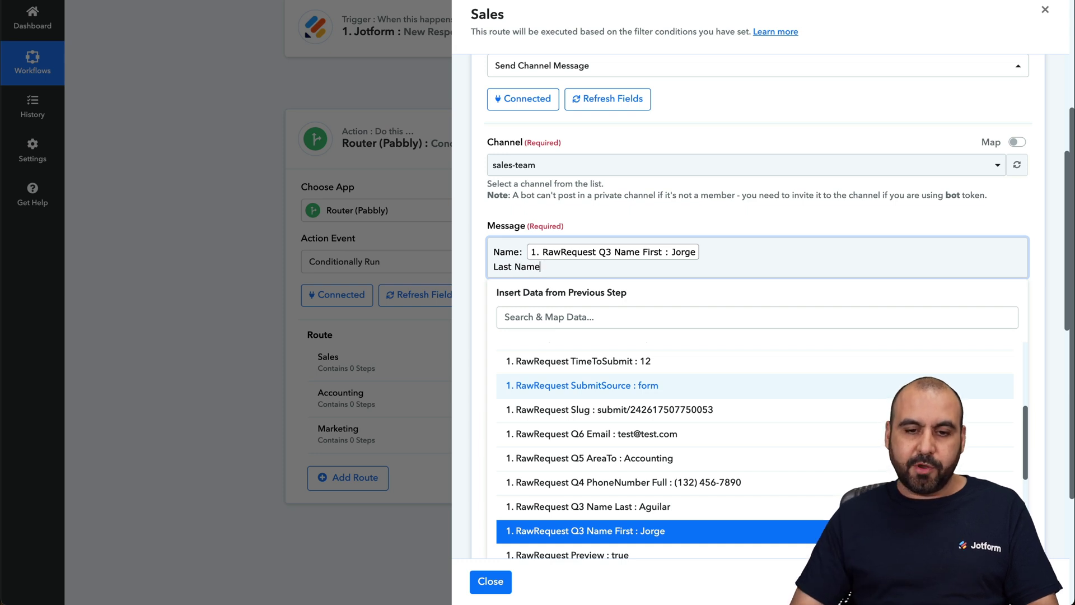
pyautogui.write(':')
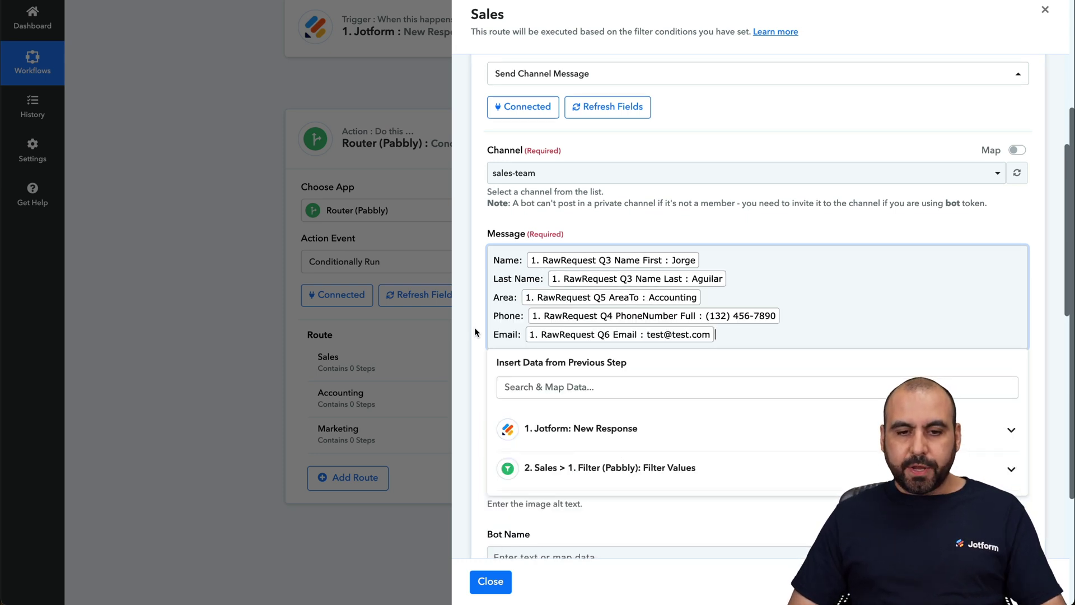
pyautogui.click(475, 329)
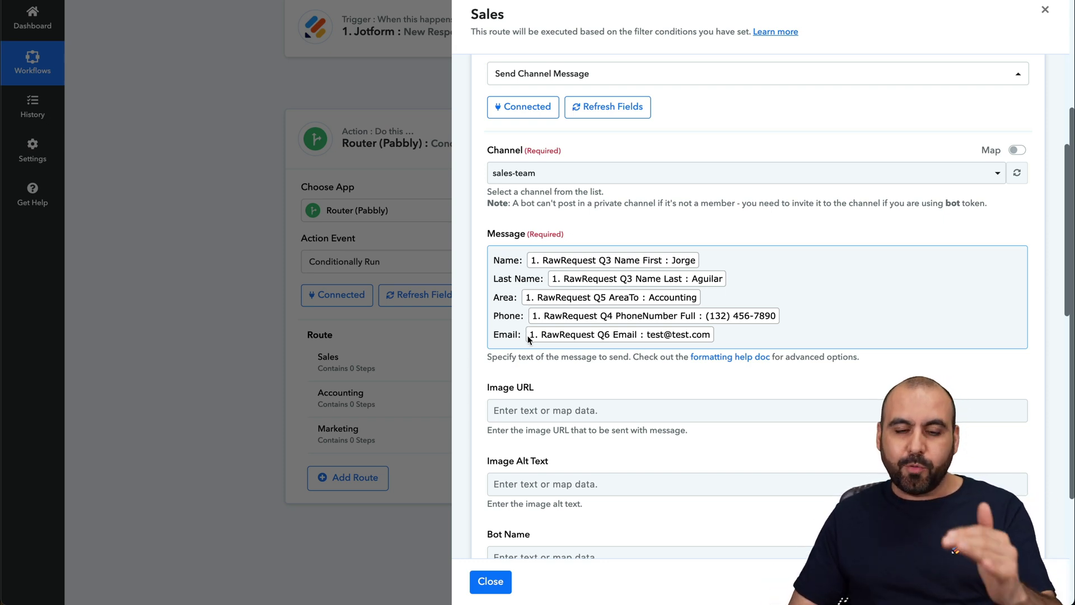
# Set the Sales Slack step's bot name to Jotform.
pyautogui.scroll(-3, 528, 339)
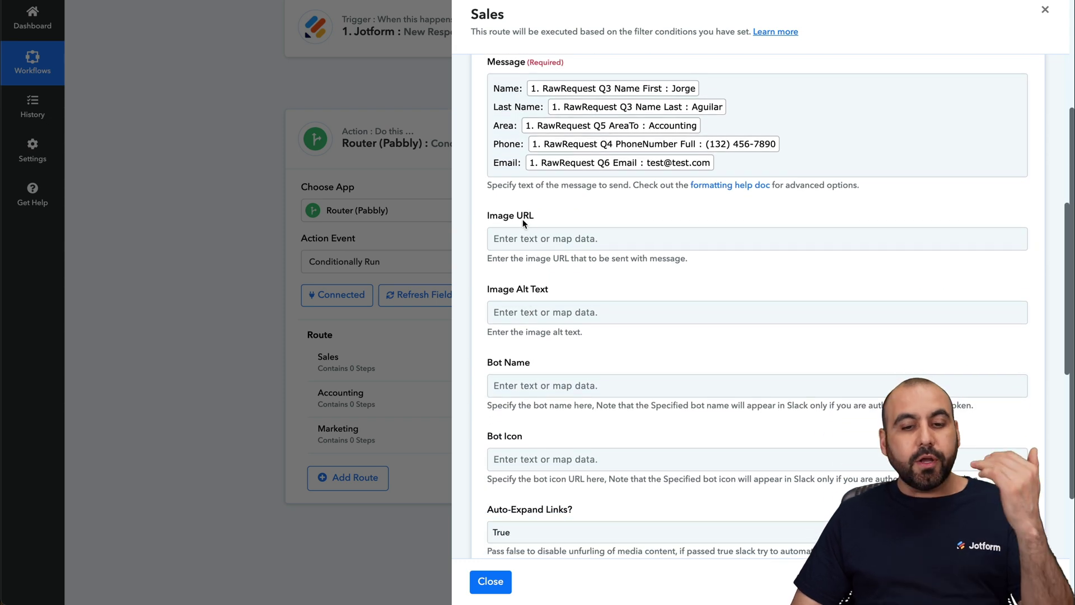
pyautogui.scroll(-3, 541, 230)
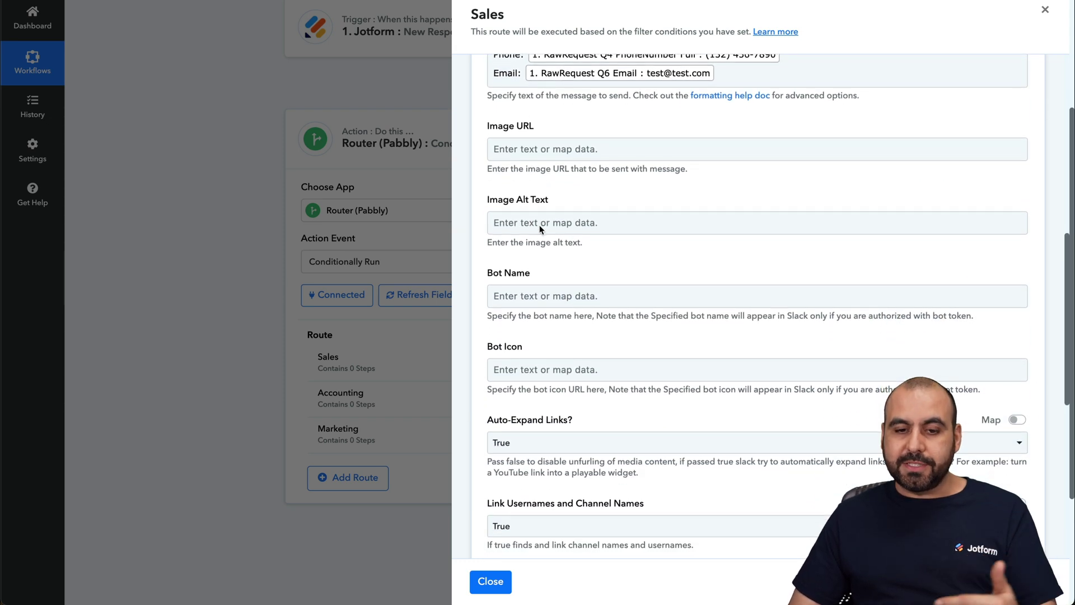
pyautogui.click(559, 199)
pyautogui.write('H')
pyautogui.write('Jotform')
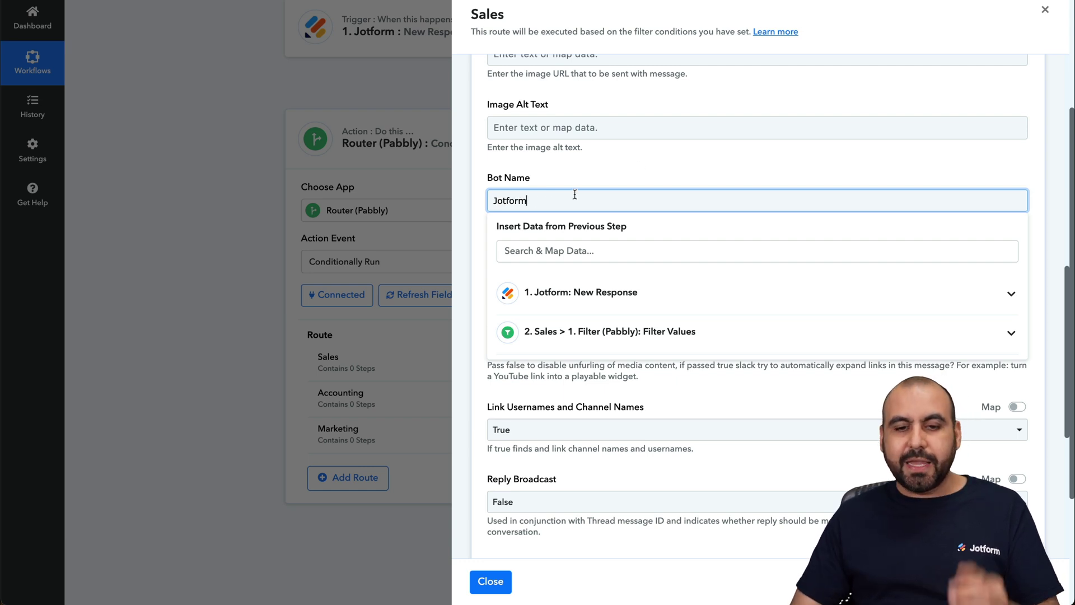
pyautogui.click(653, 181)
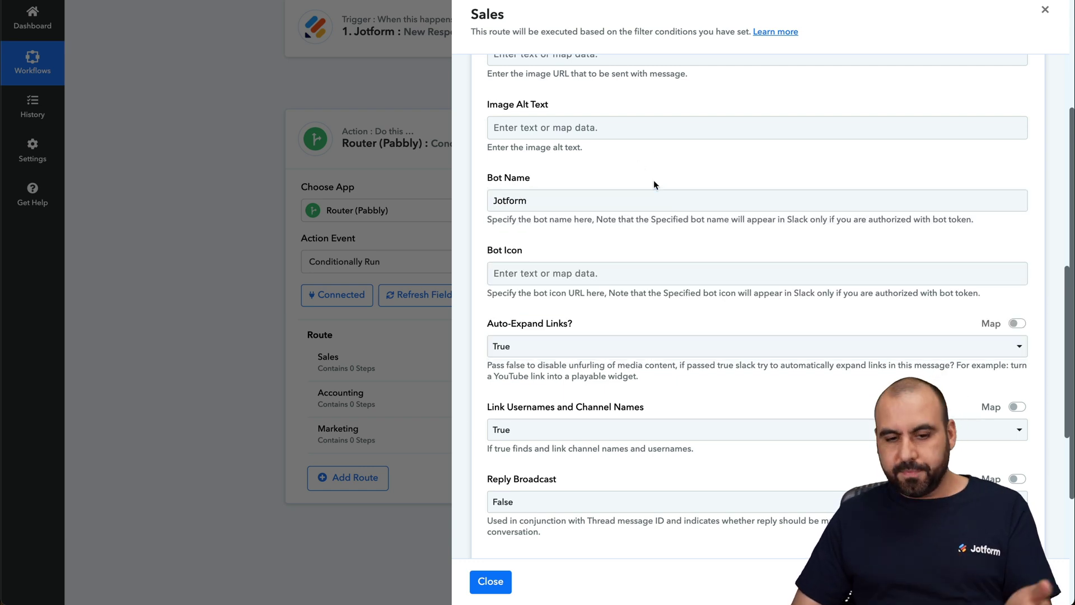
# Save the Sales Slack step, send a test message, and bring Slack forward.
pyautogui.scroll(-4, 654, 182)
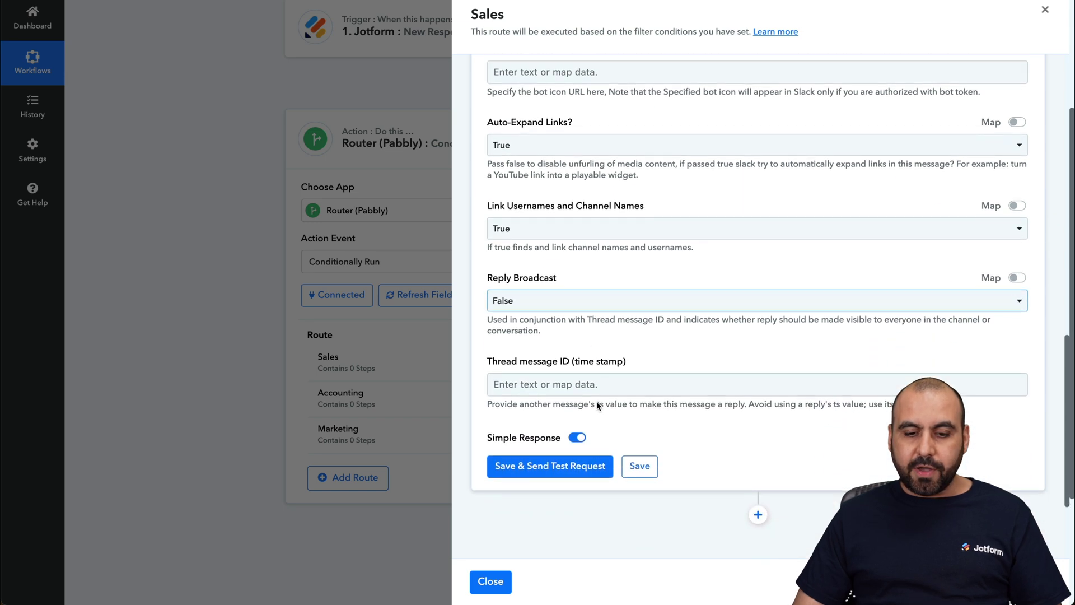
pyautogui.click(577, 468)
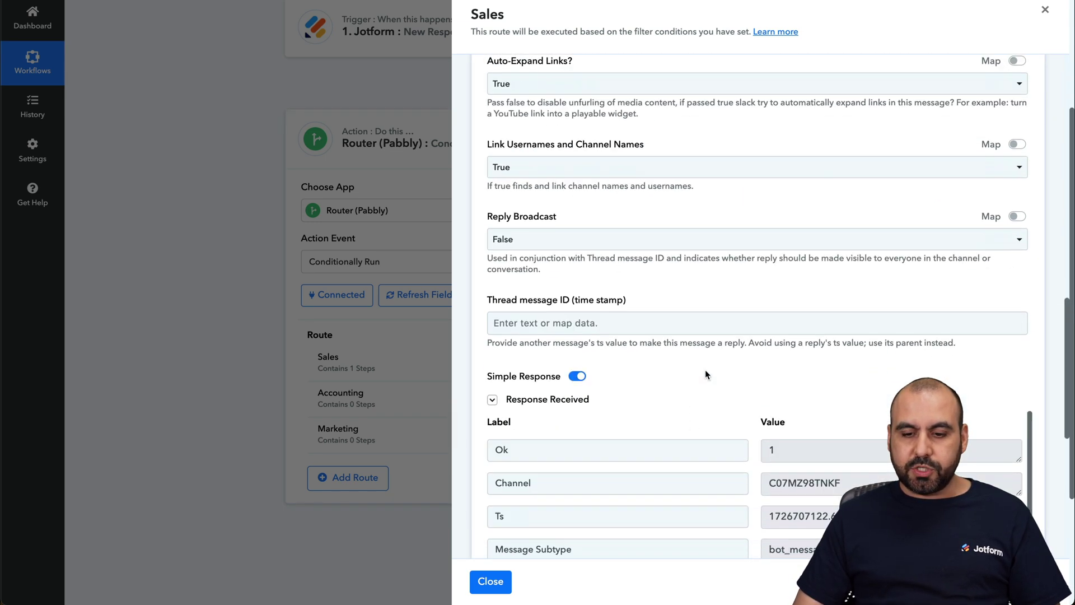
pyautogui.scroll(-1, 706, 374)
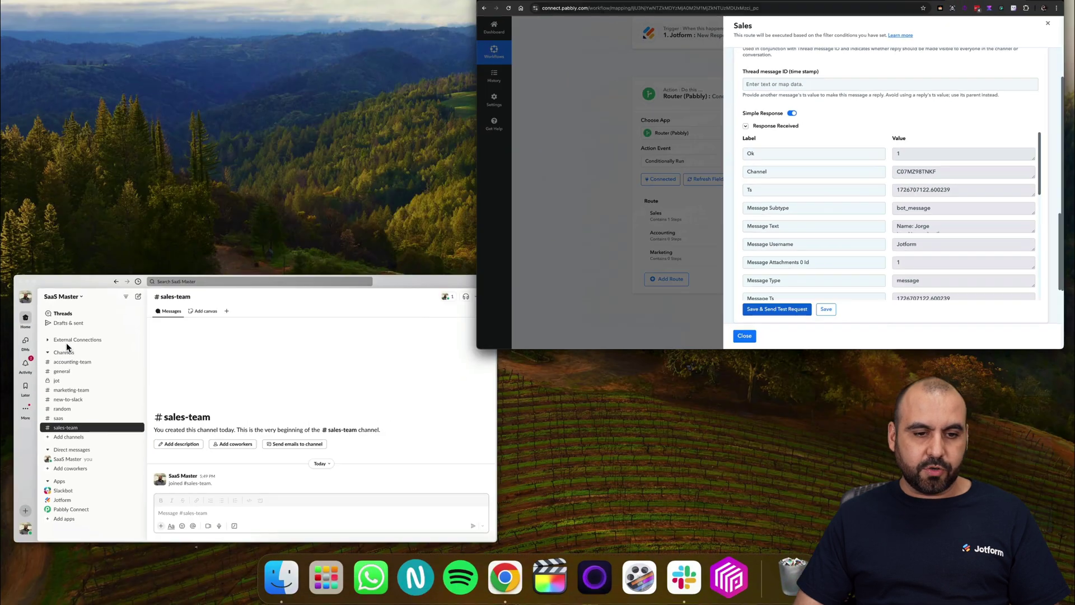
pyautogui.press('super+Tab')
pyautogui.click(366, 345)
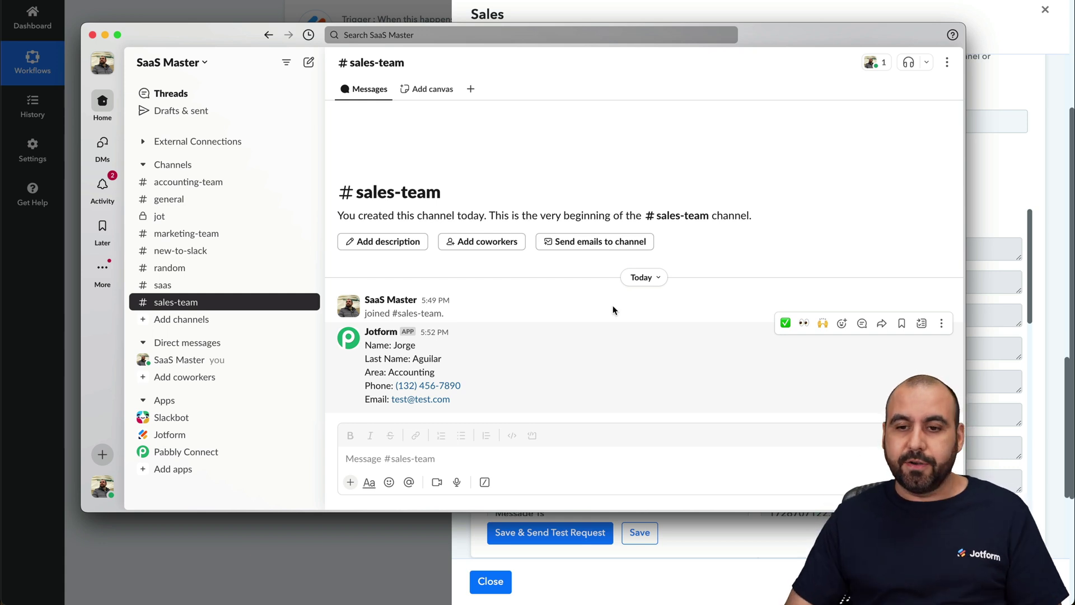
# Close the Sales route panel, returning to the router with Sales at 1 step.
pyautogui.click(1005, 168)
pyautogui.scroll(-1, 735, 482)
pyautogui.scroll(-2, 735, 482)
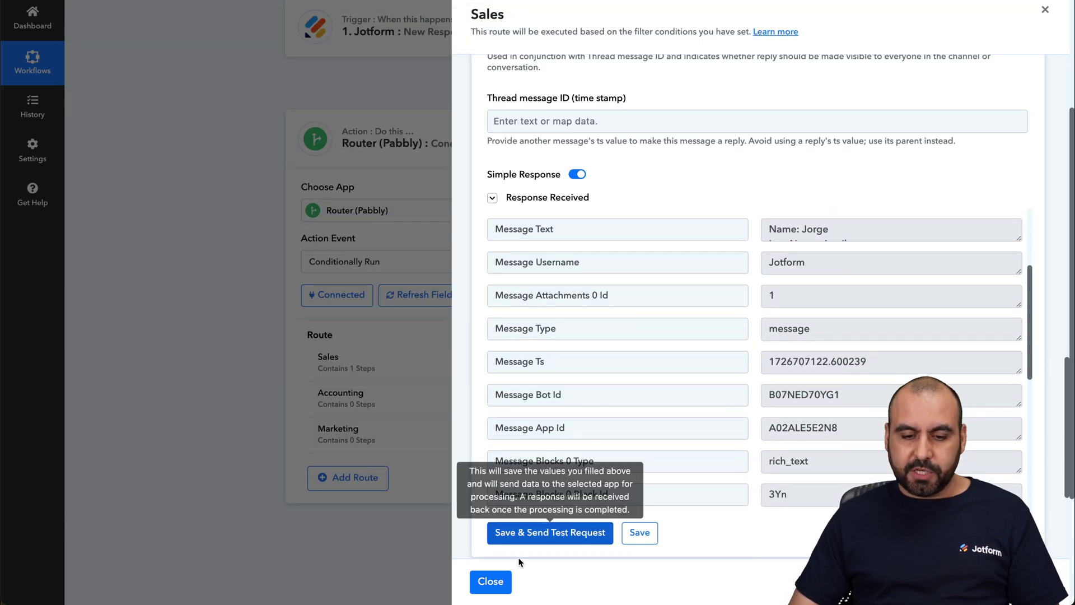
pyautogui.click(491, 581)
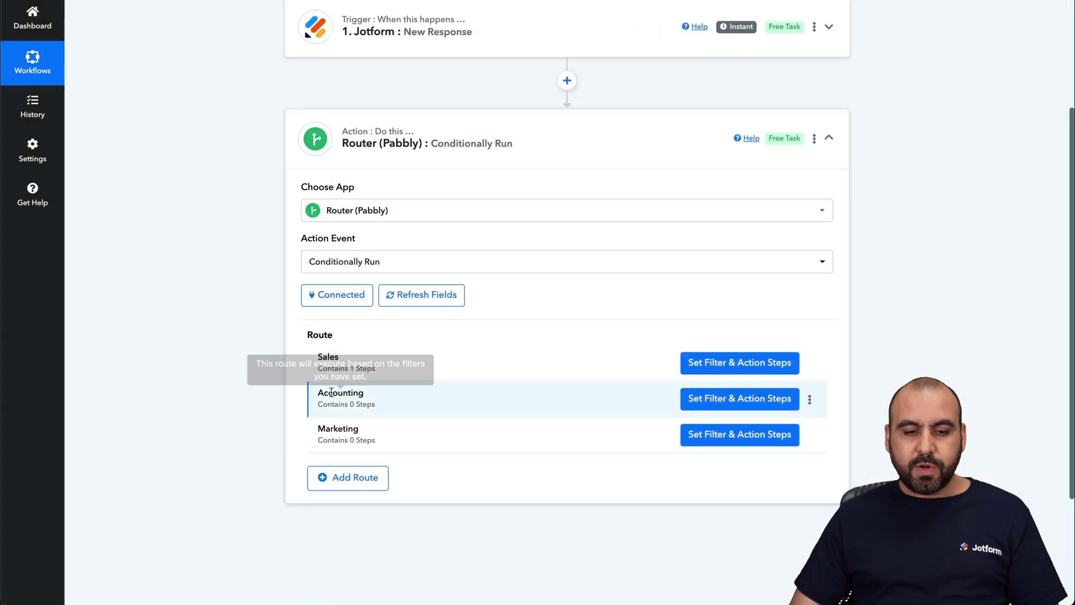
# Give the Accounting route a filter where Q5 AreaTo equals accounting.
pyautogui.click(745, 398)
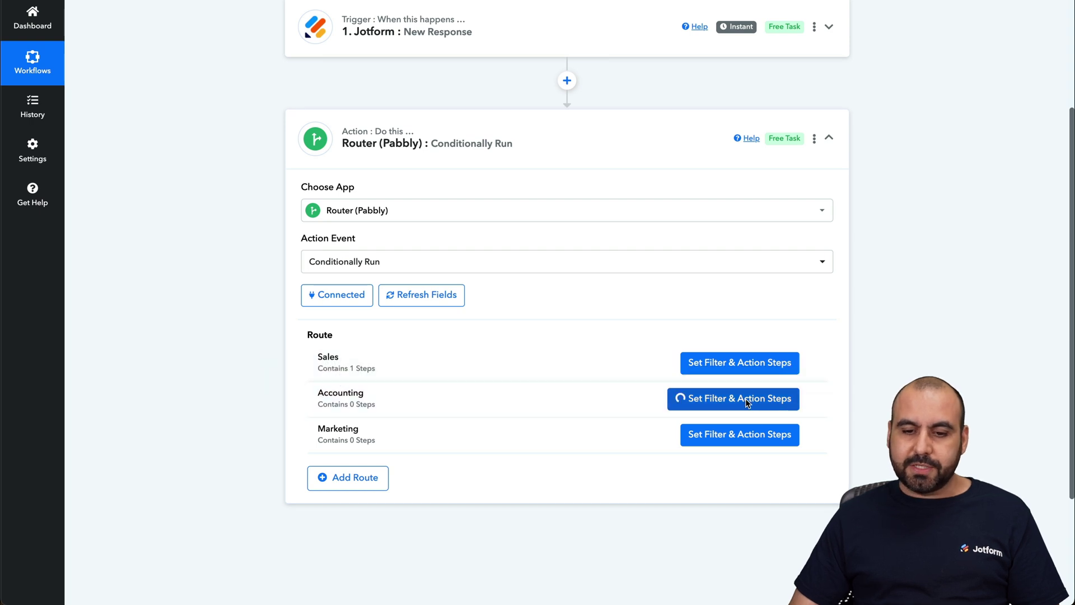
pyautogui.click(620, 180)
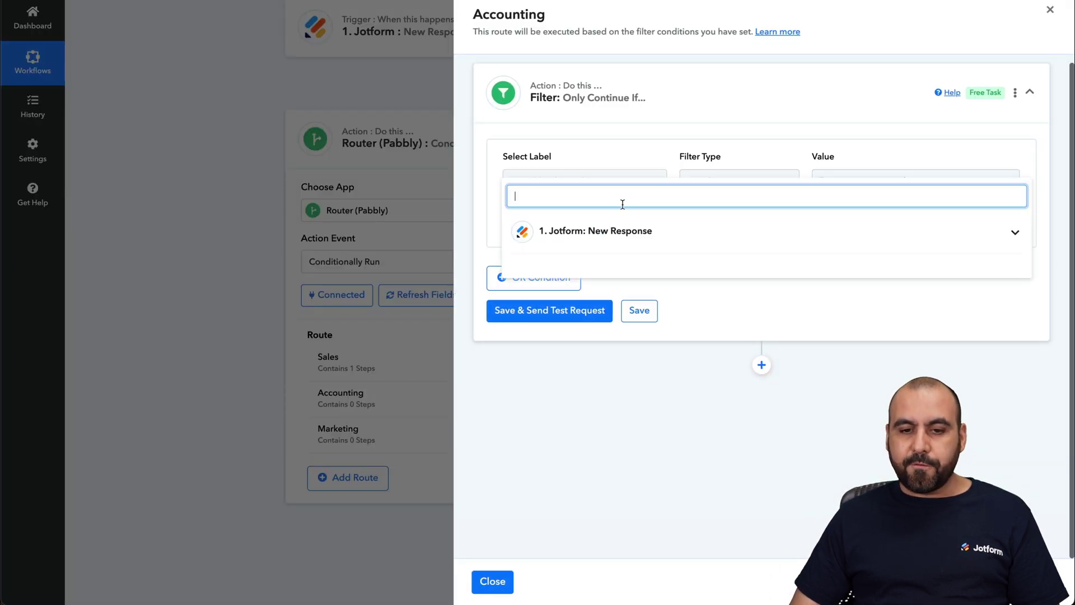
pyautogui.click(621, 231)
pyautogui.scroll(-3, 628, 371)
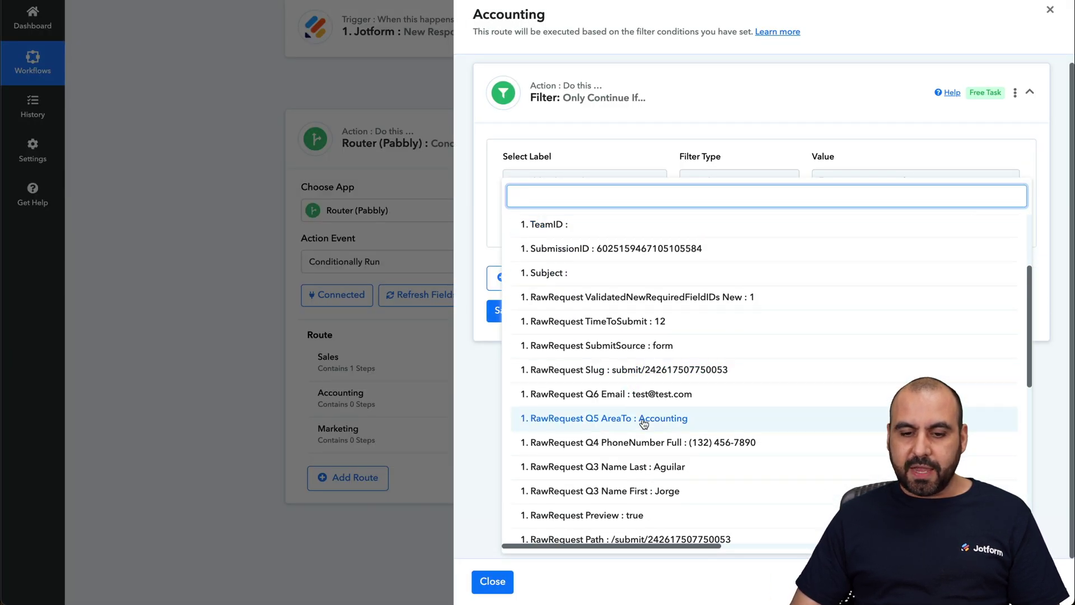
pyautogui.click(636, 418)
pyautogui.click(862, 180)
pyautogui.write('accunting')
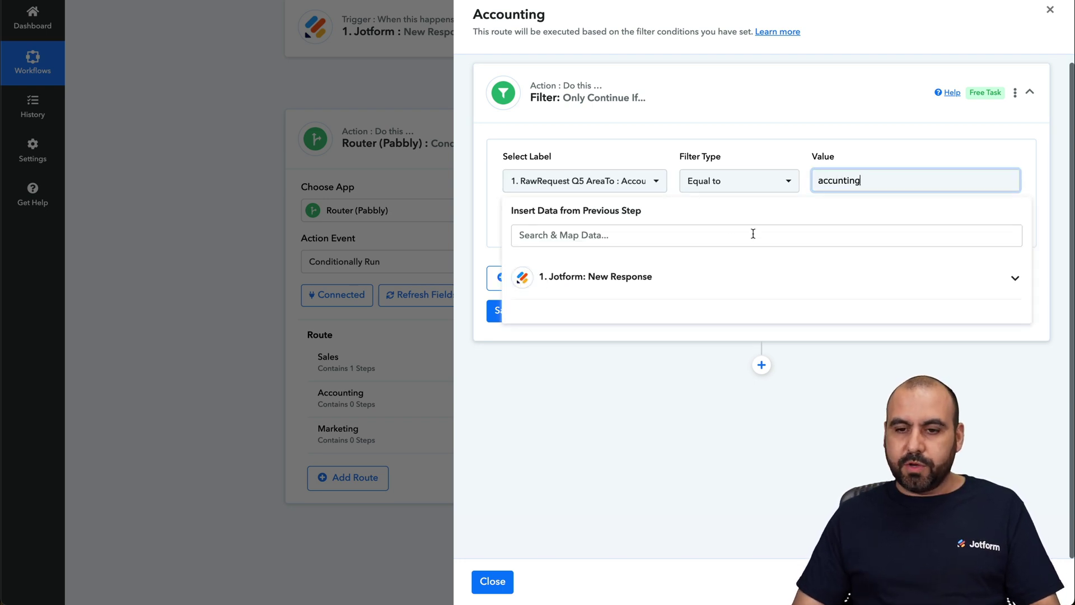
pyautogui.click(831, 182)
pyautogui.write('o')
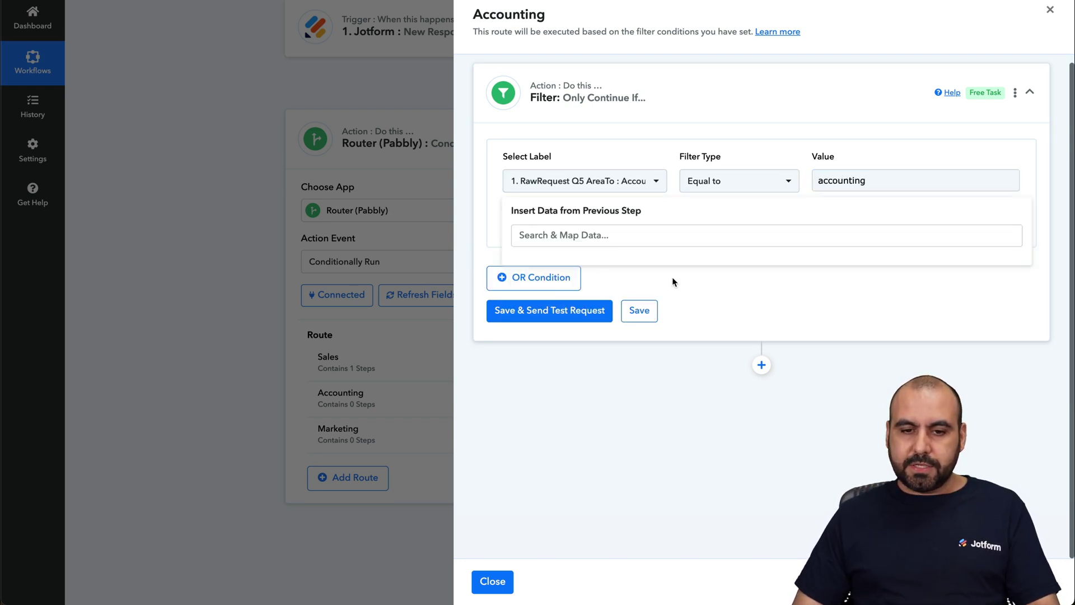
# Save and test the Accounting filter, getting 'Condition is true'.
pyautogui.click(570, 311)
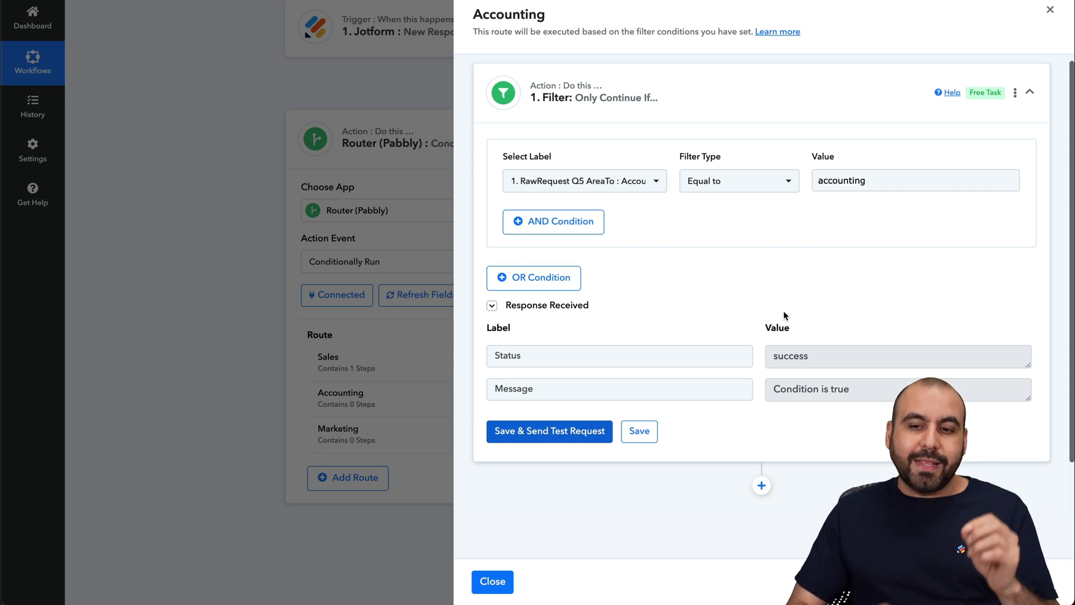
pyautogui.click(828, 189)
pyautogui.click(833, 301)
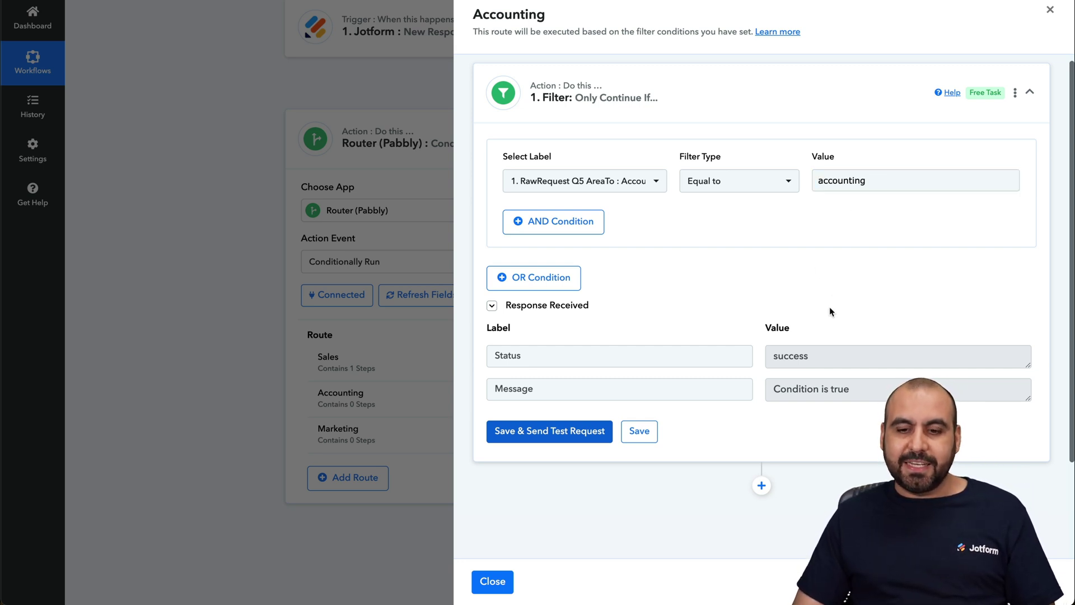
pyautogui.scroll(-1, 811, 346)
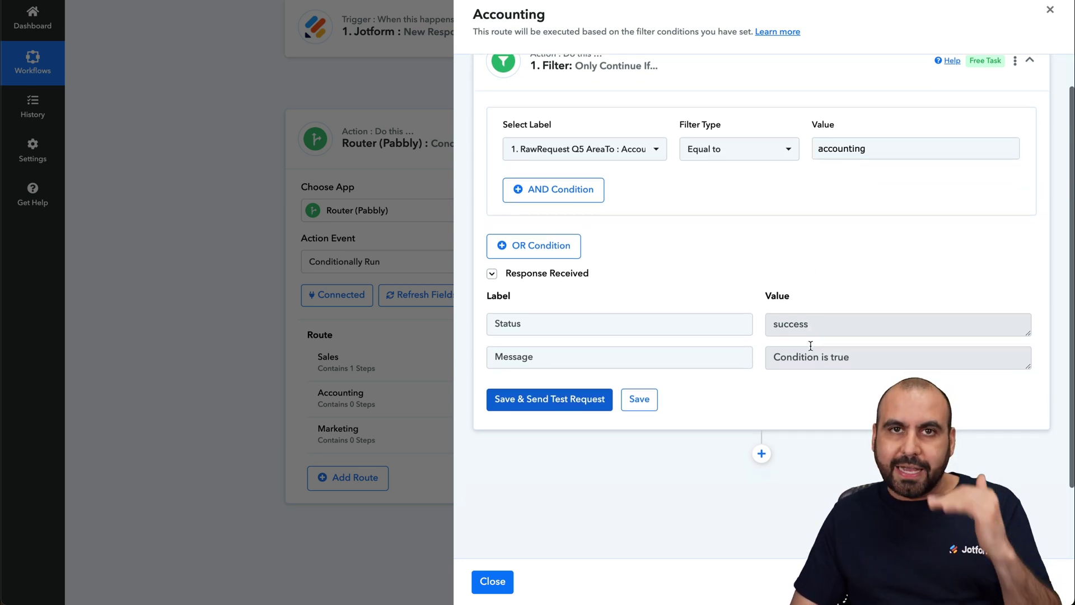
pyautogui.scroll(-3, 810, 345)
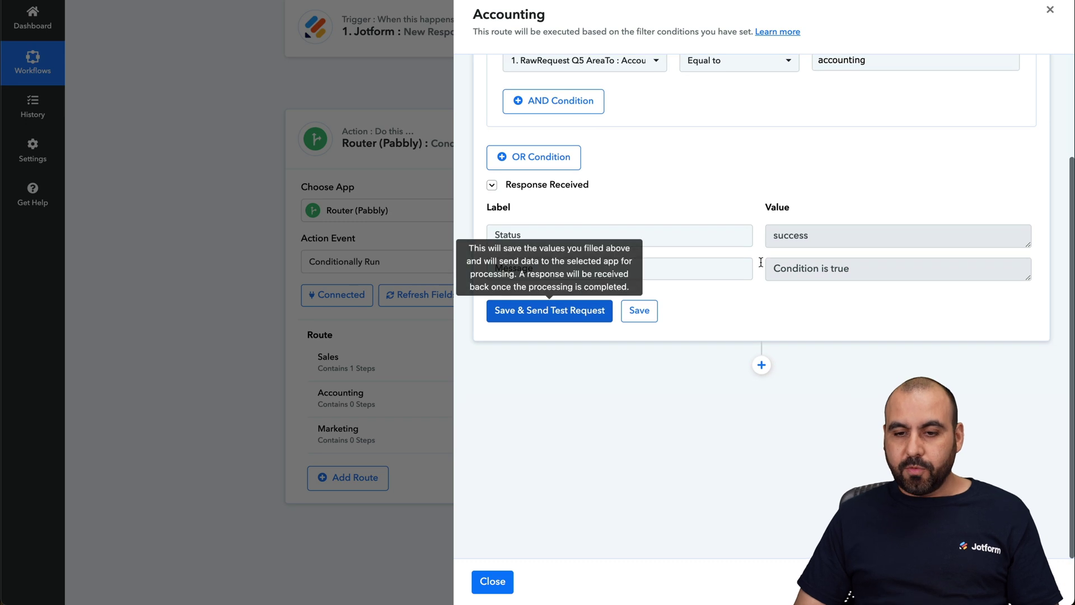
# Add a Slack Send Channel Message step using the existing Slack connection.
pyautogui.click(761, 365)
pyautogui.click(649, 269)
pyautogui.write('slack')
pyautogui.click(522, 323)
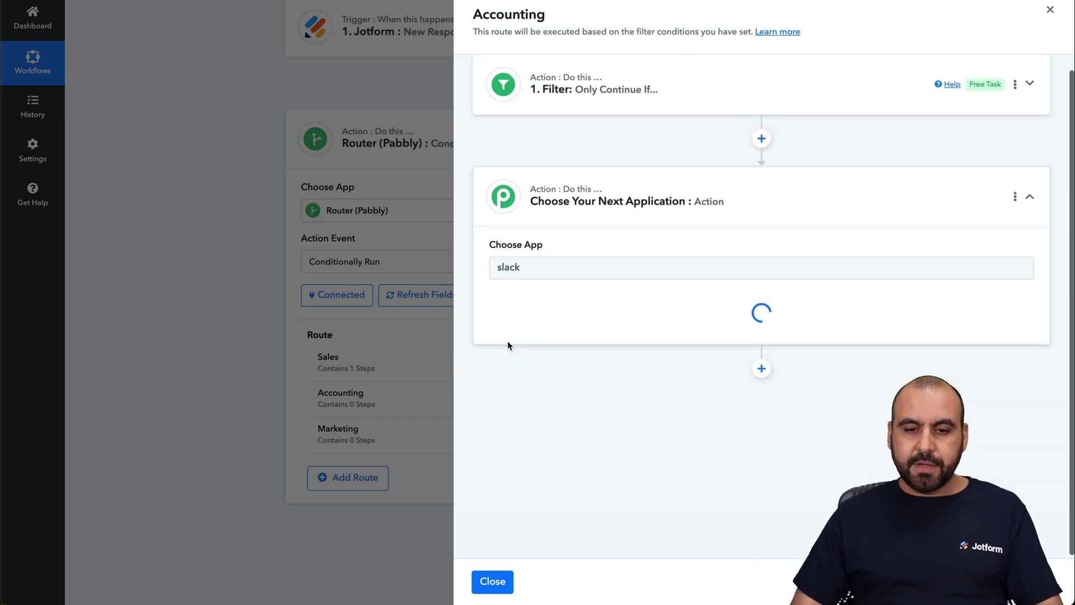
pyautogui.click(550, 317)
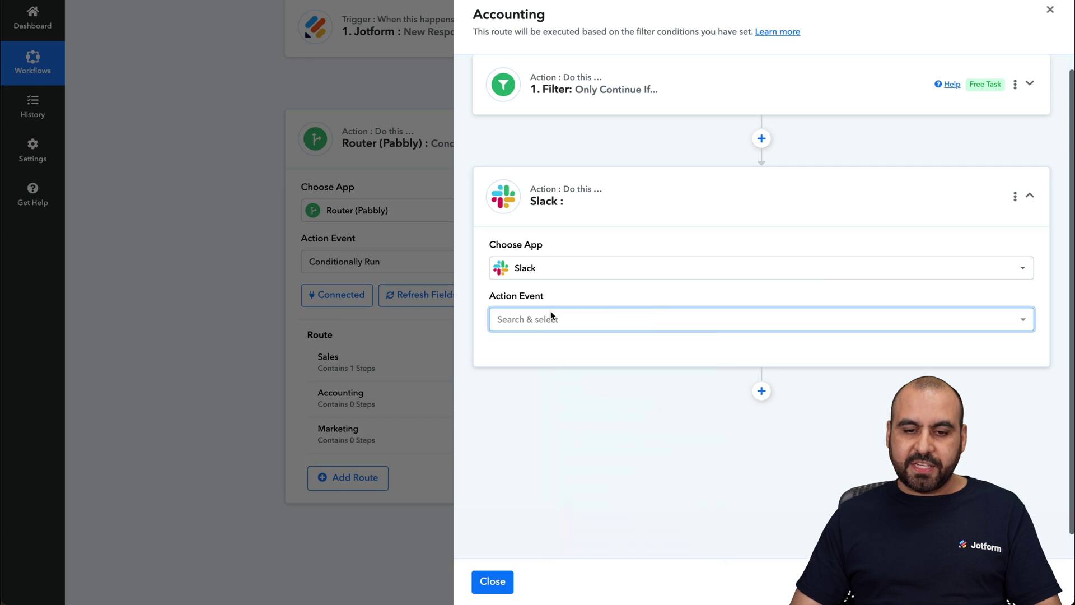
pyautogui.click(607, 387)
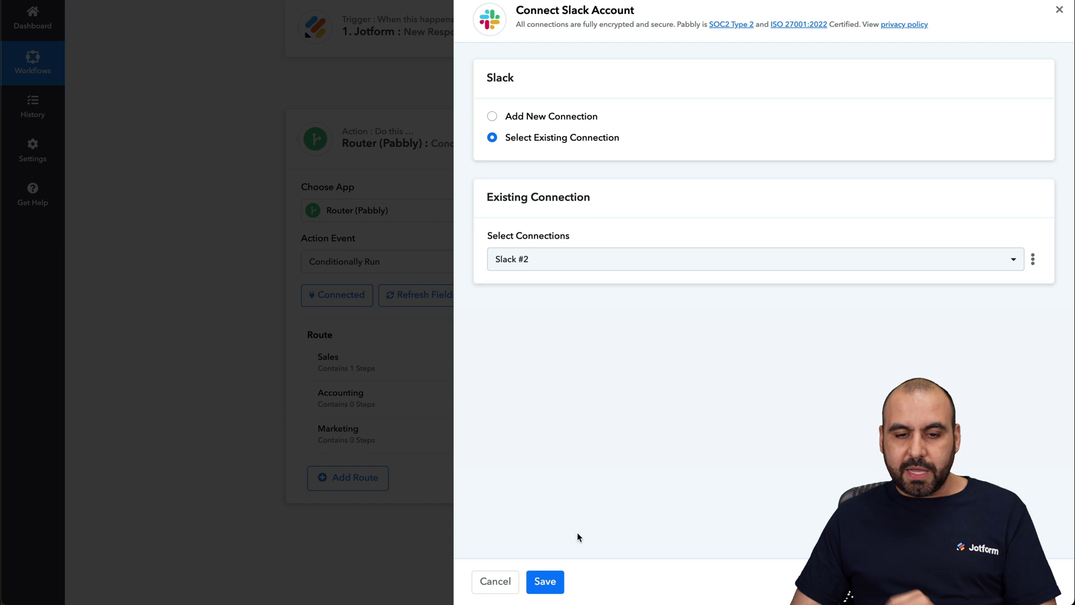
pyautogui.click(555, 582)
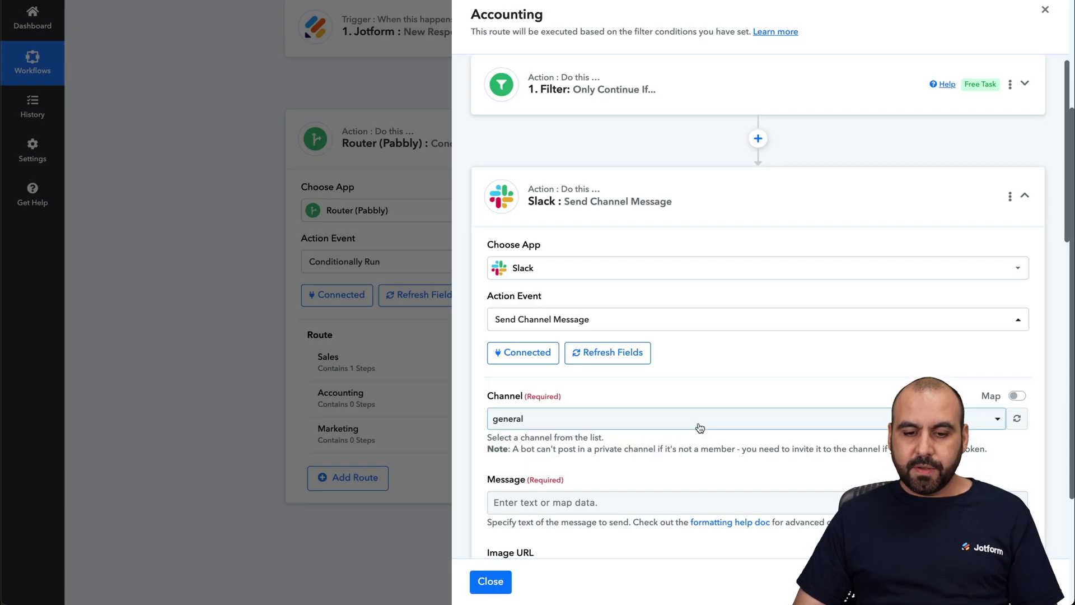
# Post to accounting-team with the Jotform Pretty summary as the message.
pyautogui.scroll(-5, 696, 418)
pyautogui.click(578, 135)
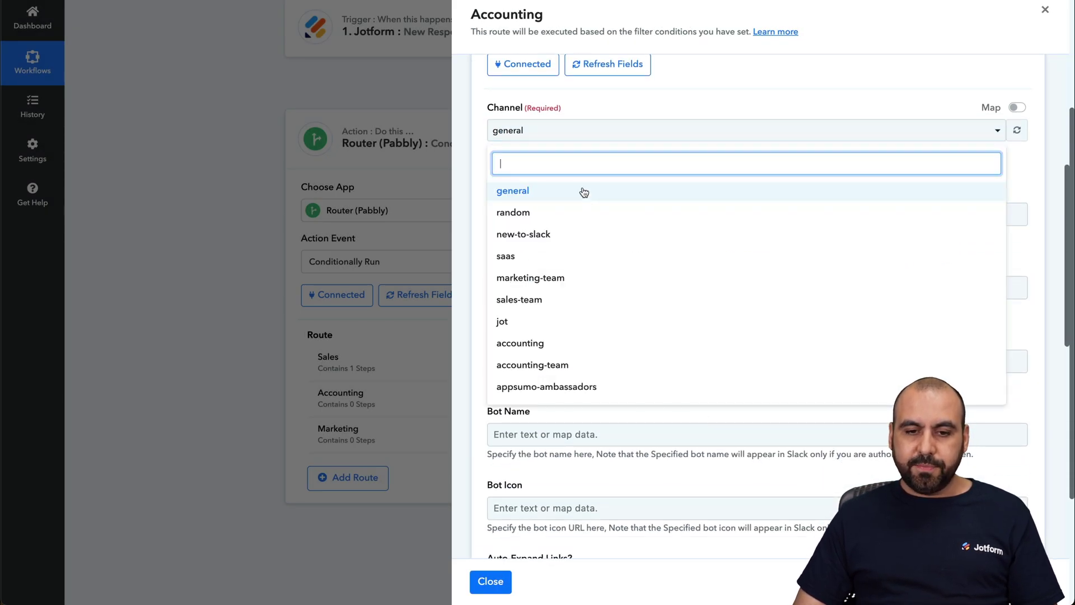
pyautogui.click(568, 367)
pyautogui.click(527, 216)
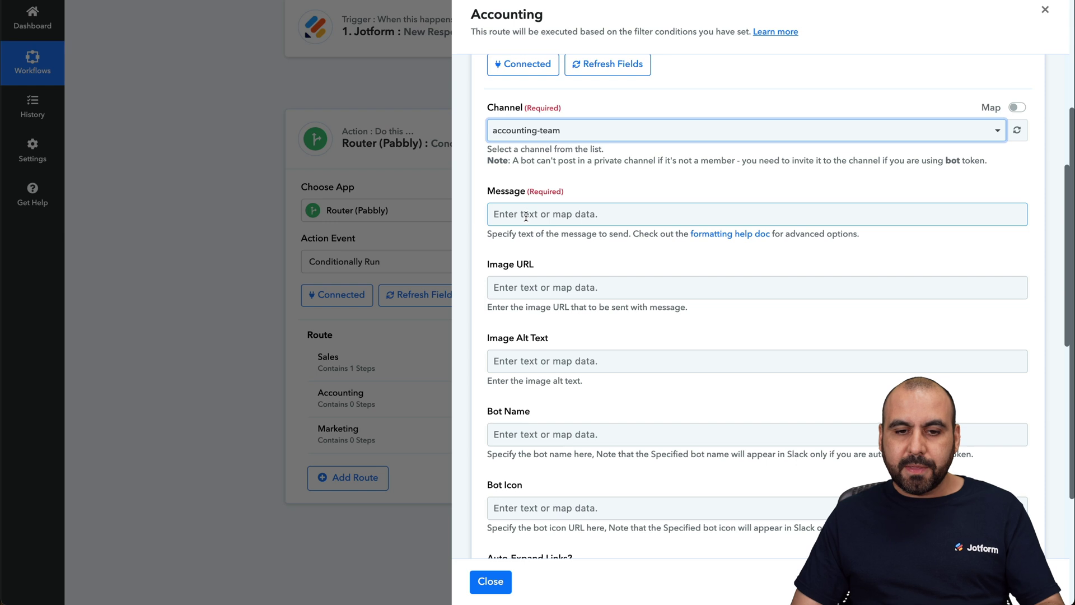
pyautogui.click(657, 326)
pyautogui.scroll(-8, 692, 370)
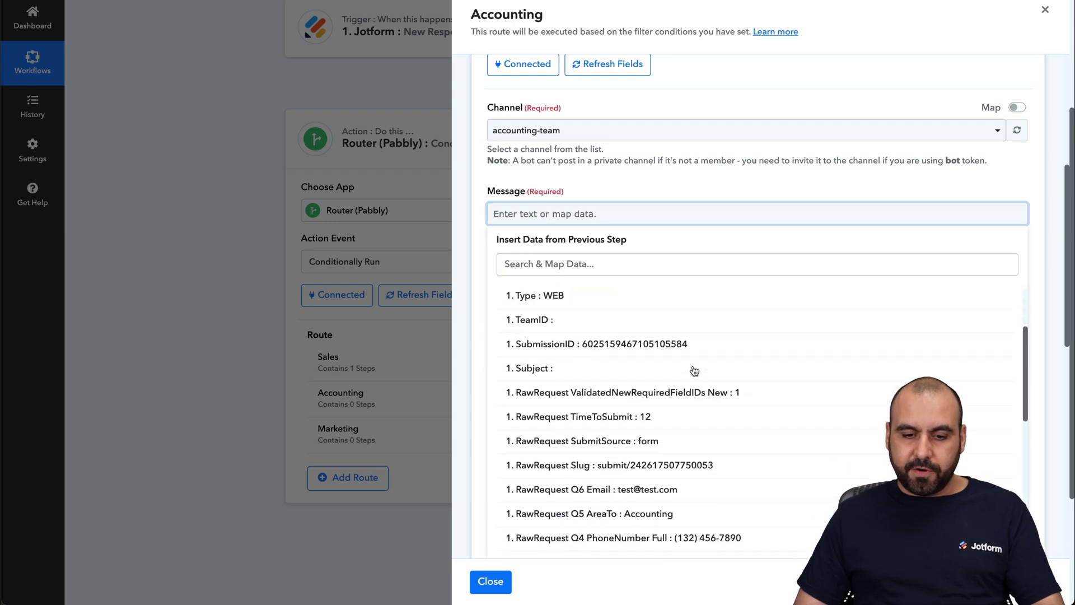
pyautogui.scroll(-1, 650, 473)
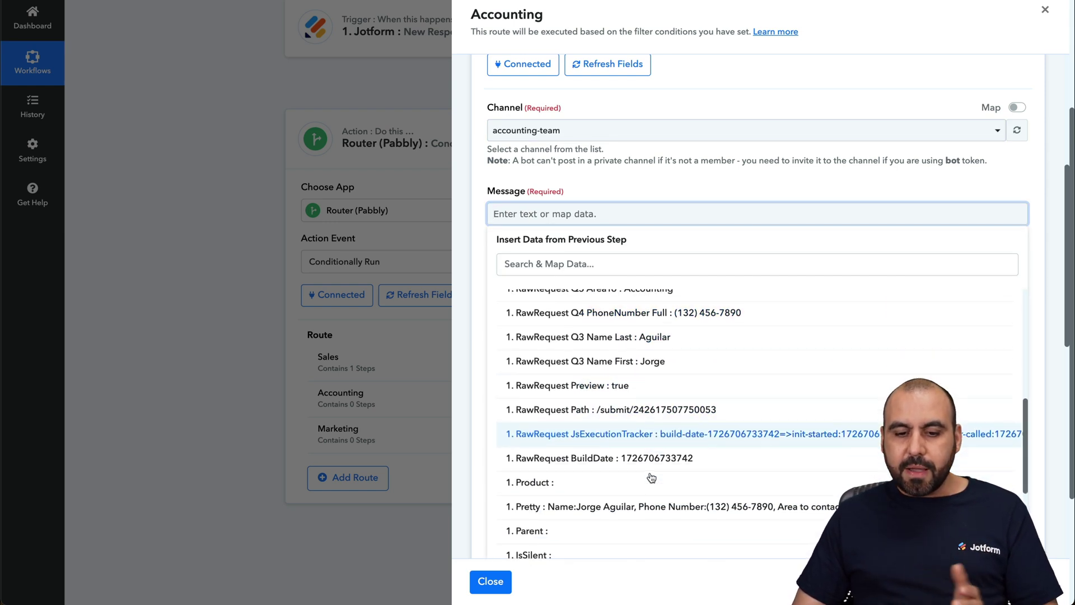
pyautogui.click(617, 506)
pyautogui.click(667, 188)
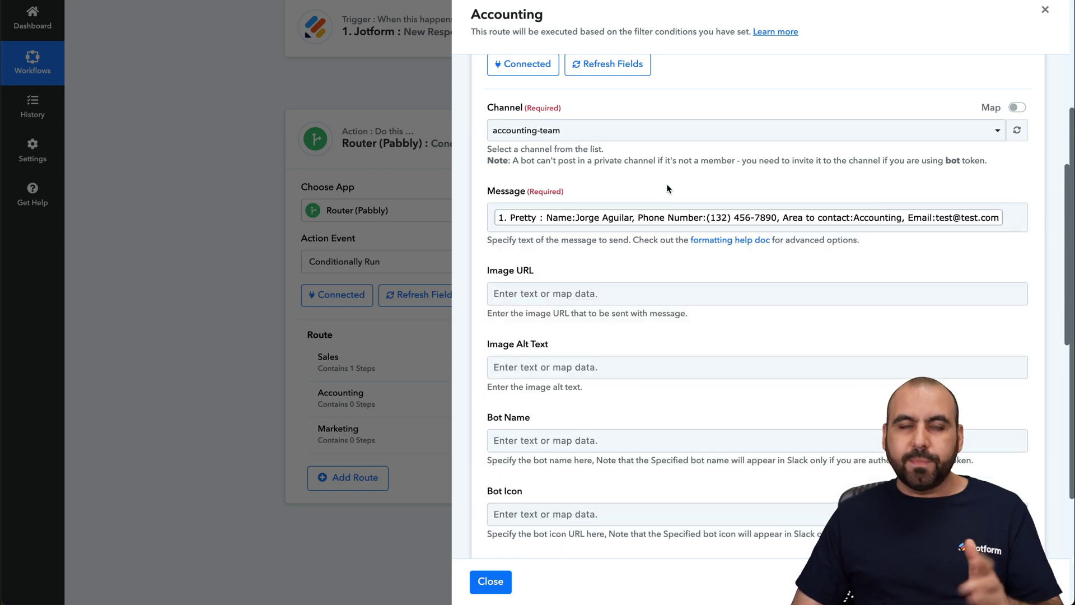
# Set the Accounting Slack step's bot name to jotform.
pyautogui.scroll(-4, 667, 184)
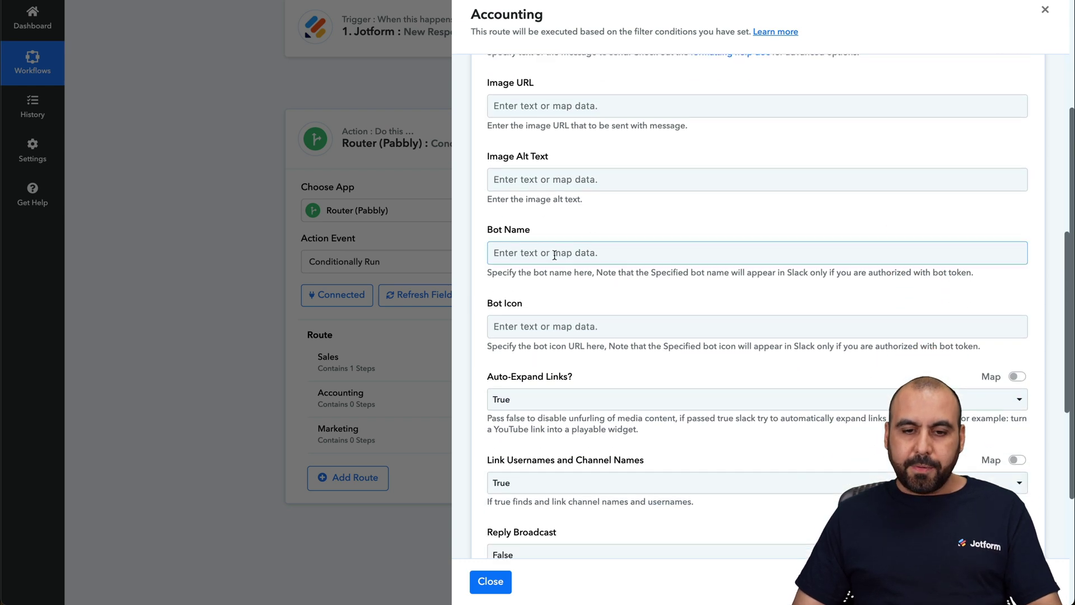
pyautogui.click(553, 253)
pyautogui.write('jotform')
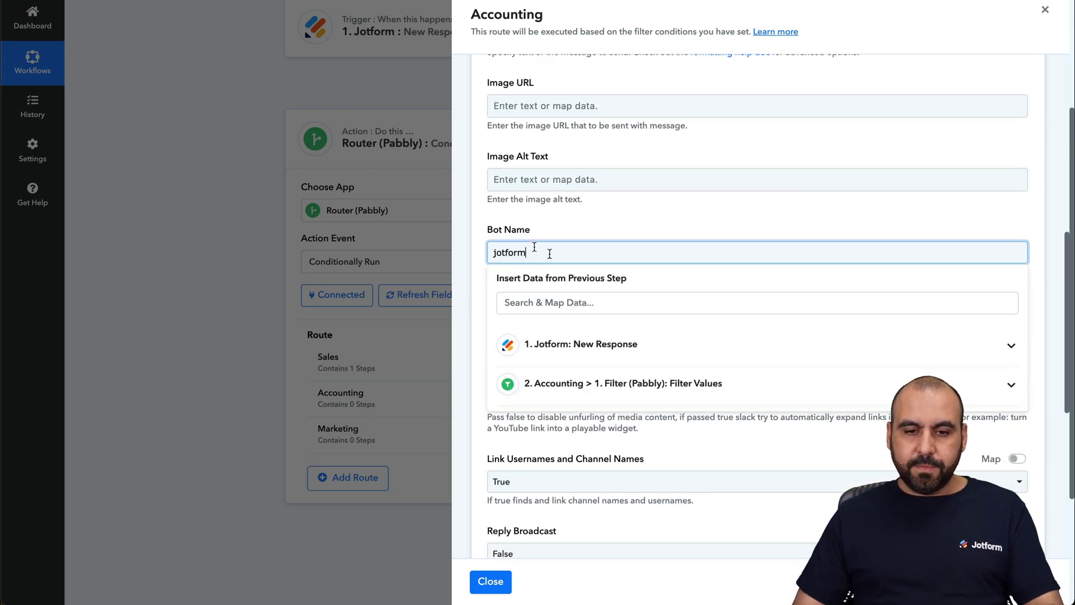
pyautogui.scroll(-5, 483, 224)
# Save and test the Accounting Slack step, then confirm the jotform post in #accounting-team.
pyautogui.click(550, 429)
pyautogui.click(297, 413)
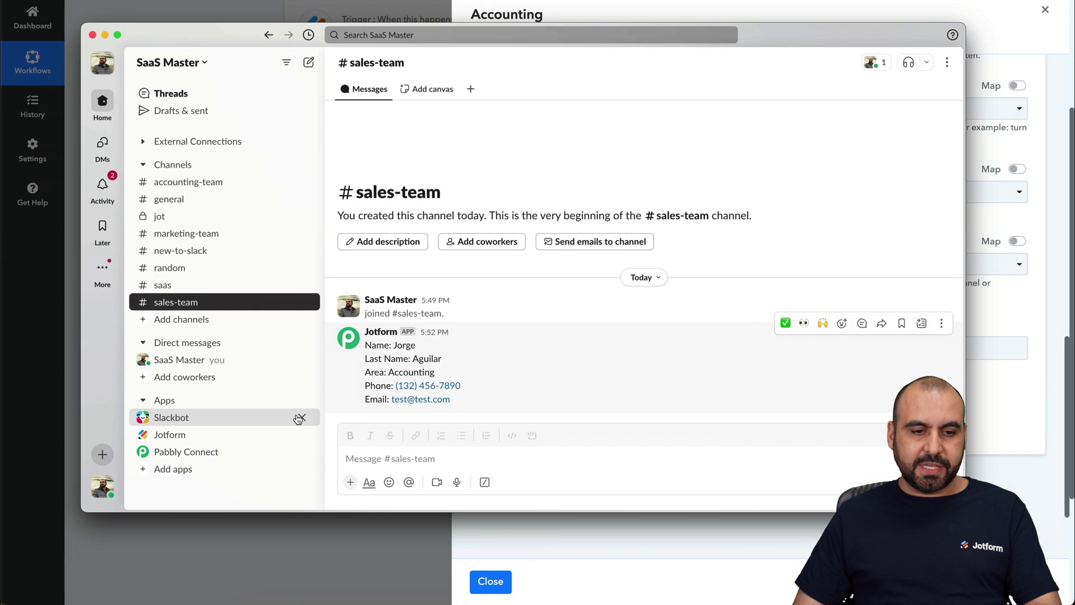
pyautogui.click(193, 183)
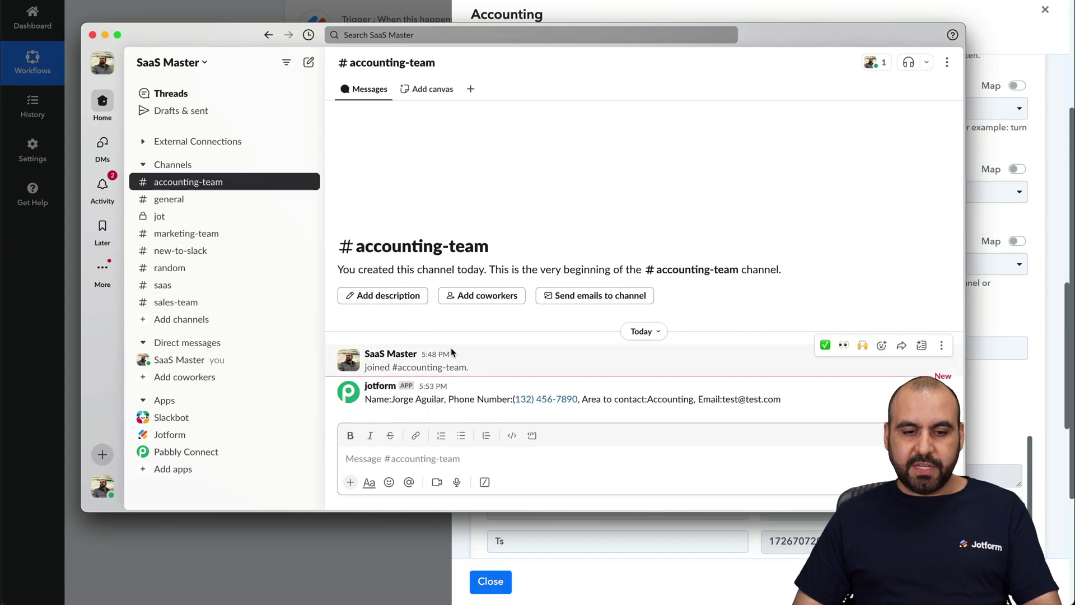
pyautogui.moveTo(365, 398); pyautogui.dragTo(796, 403)
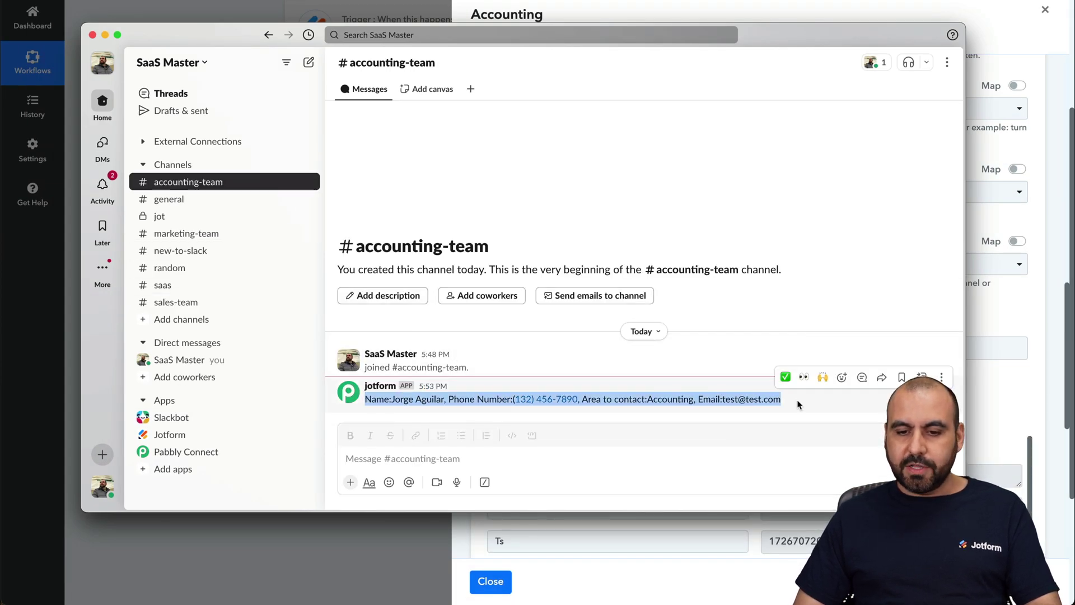
pyautogui.click(1022, 291)
pyautogui.scroll(-8, 715, 346)
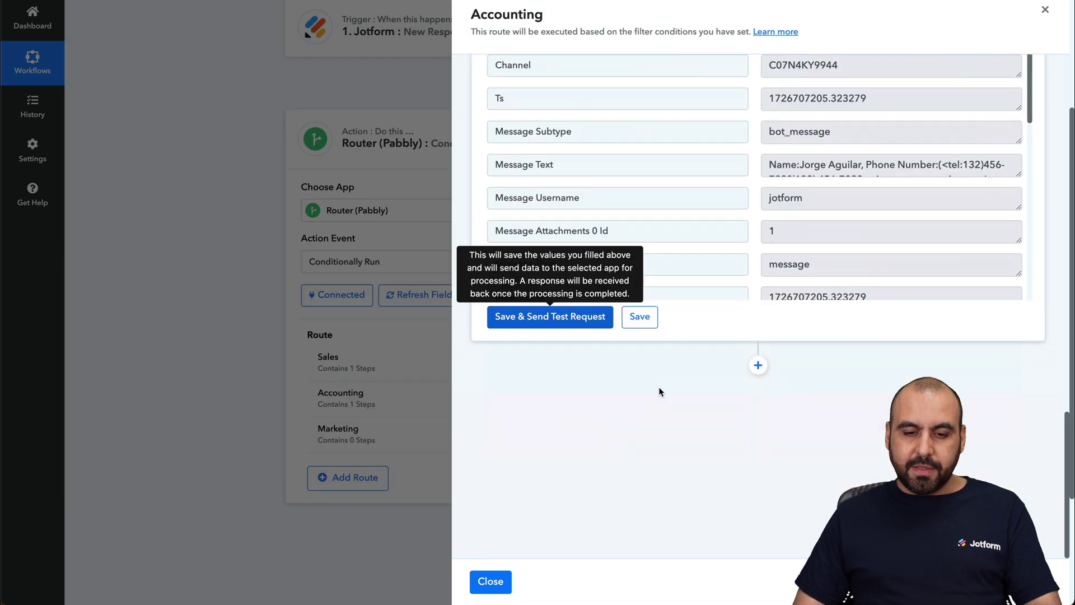
# Close the Accounting panel and filter the Marketing route on Q5 AreaTo equal to marketing.
pyautogui.click(500, 582)
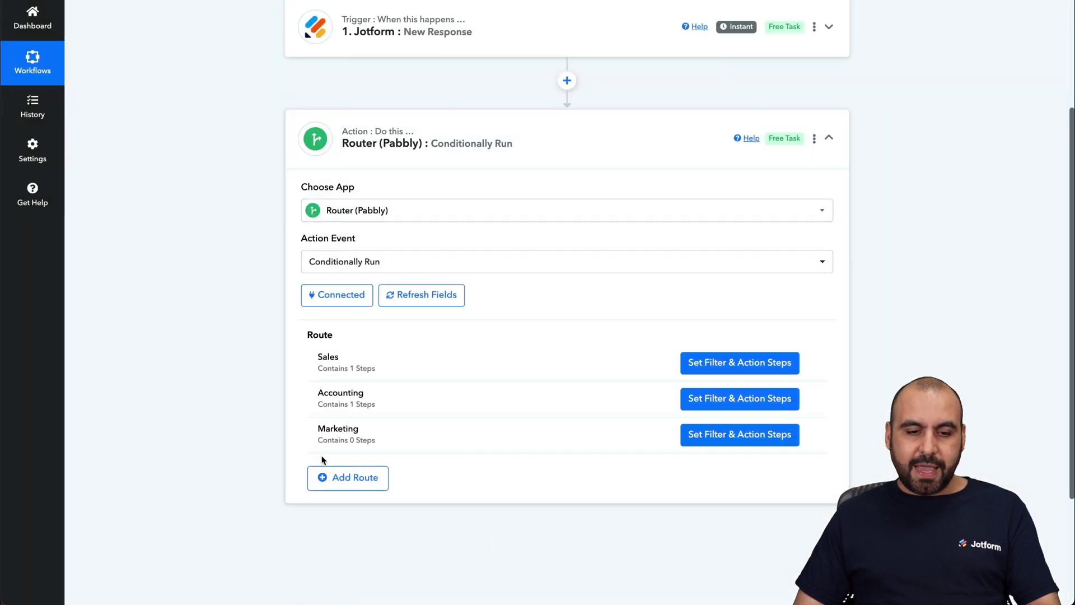
pyautogui.click(719, 442)
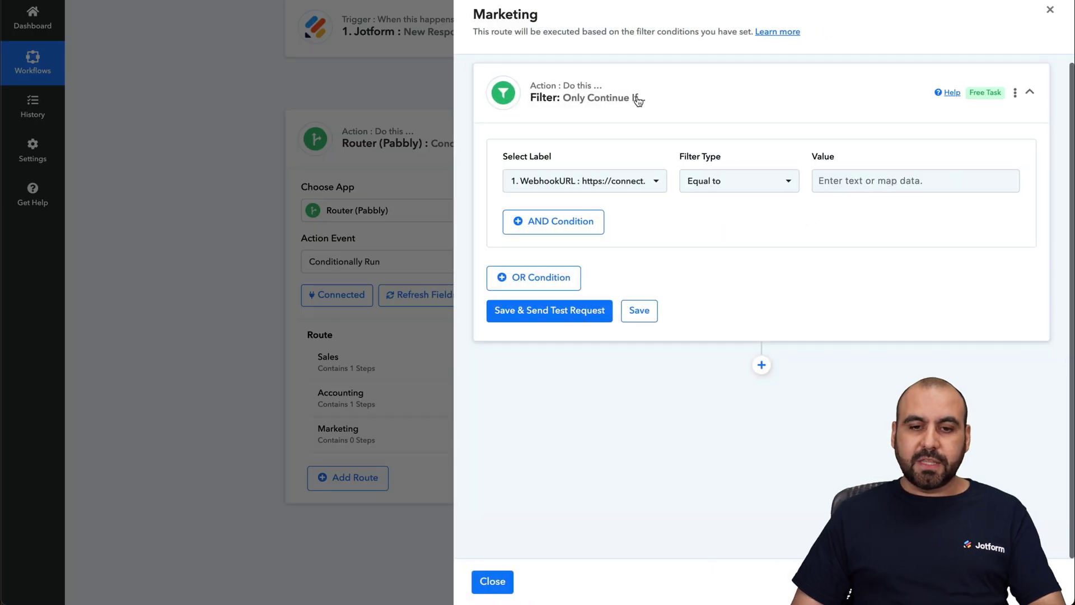
pyautogui.click(655, 181)
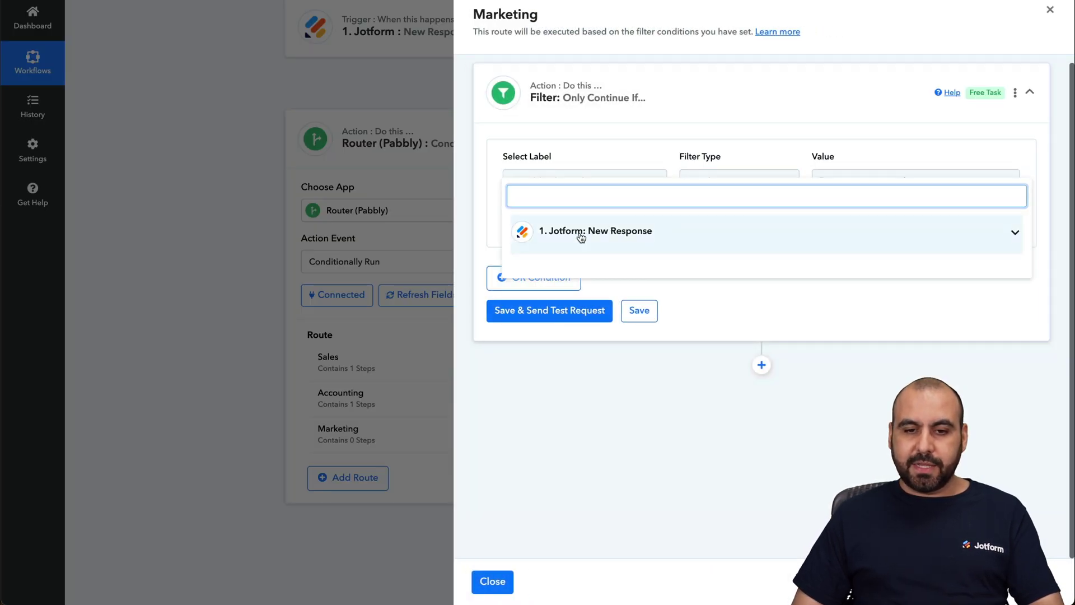
pyautogui.scroll(-3, 639, 364)
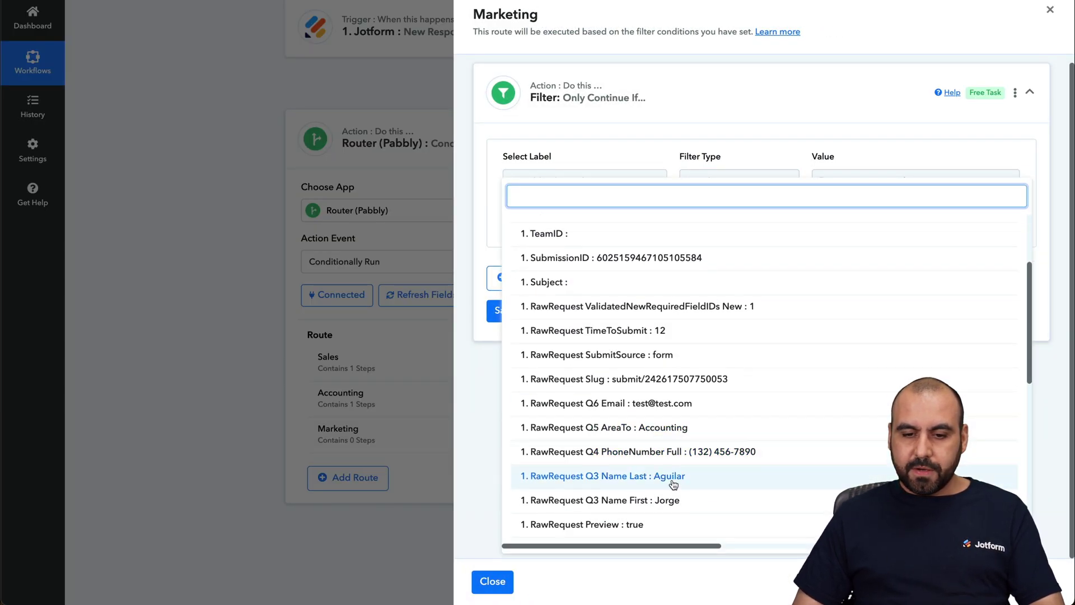
pyautogui.click(672, 428)
pyautogui.click(840, 179)
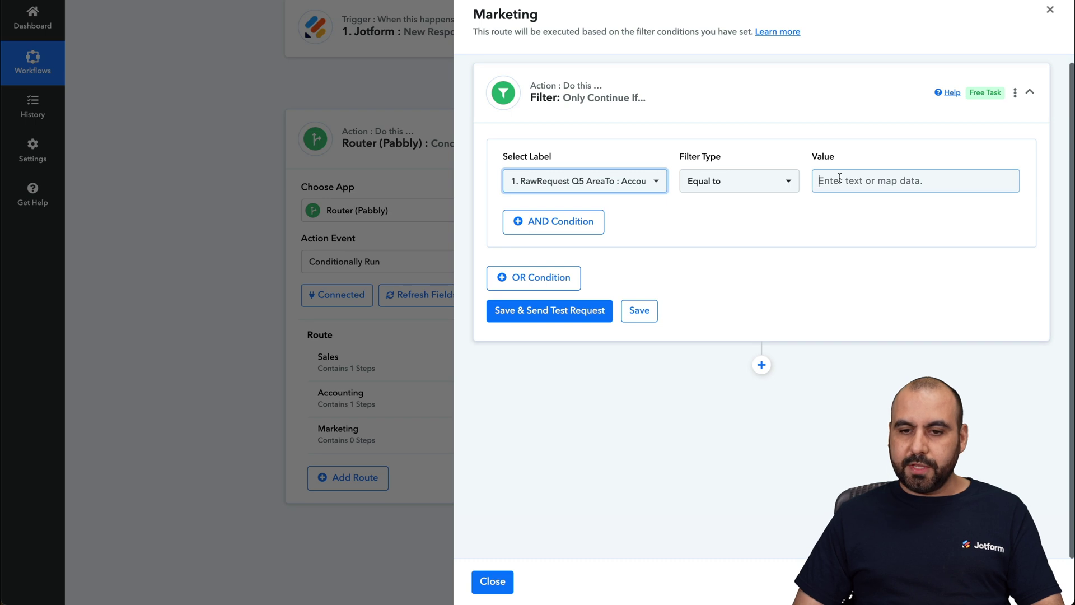
pyautogui.write('marketing')
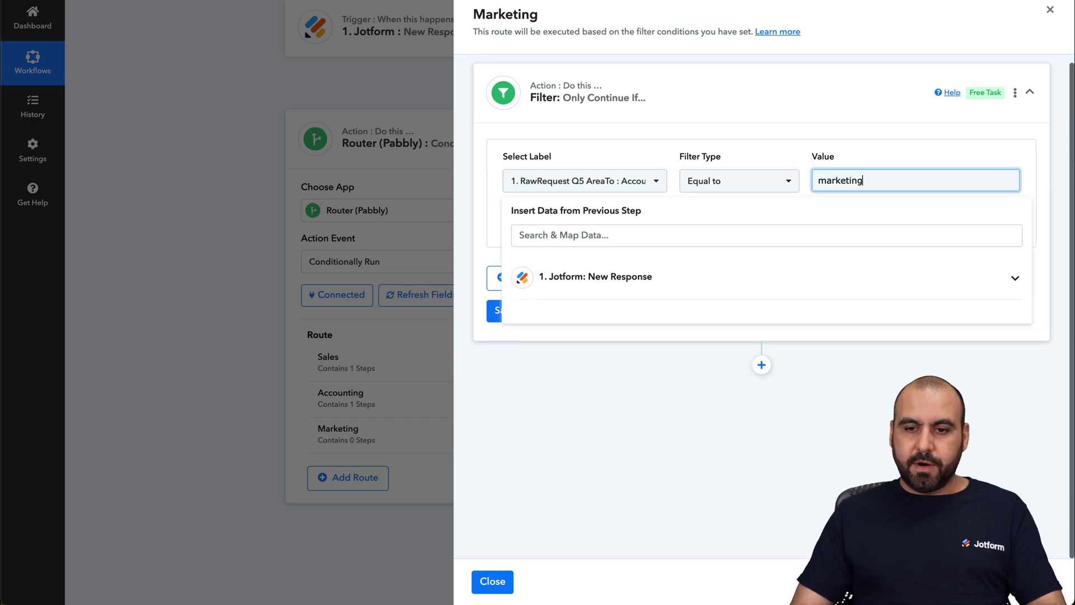
pyautogui.click(782, 364)
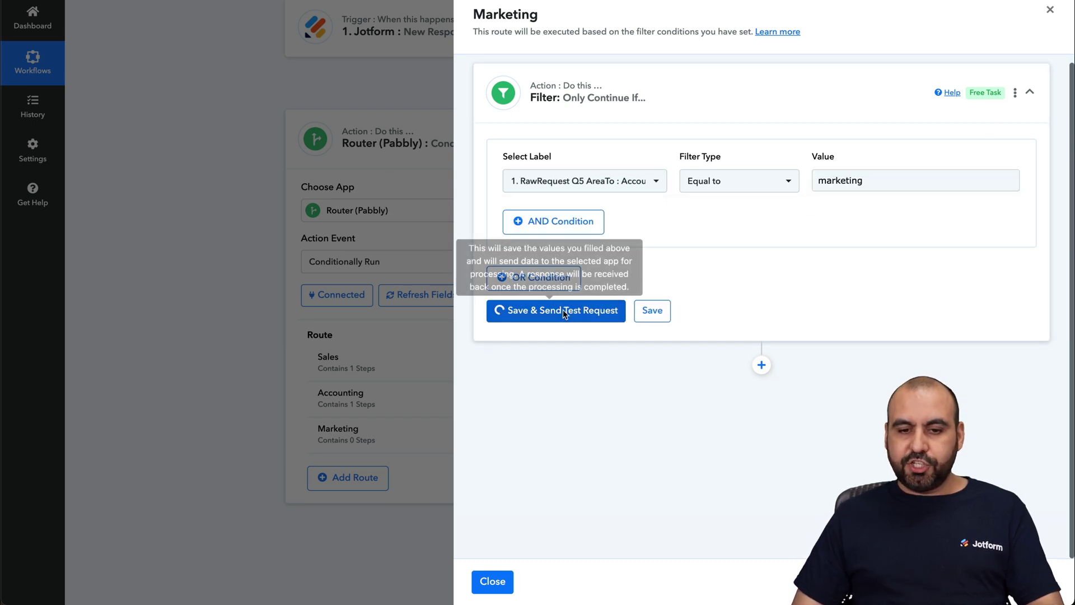
# Save and test the Marketing filter ('Condition is false'), then add an action step.
pyautogui.click(524, 310)
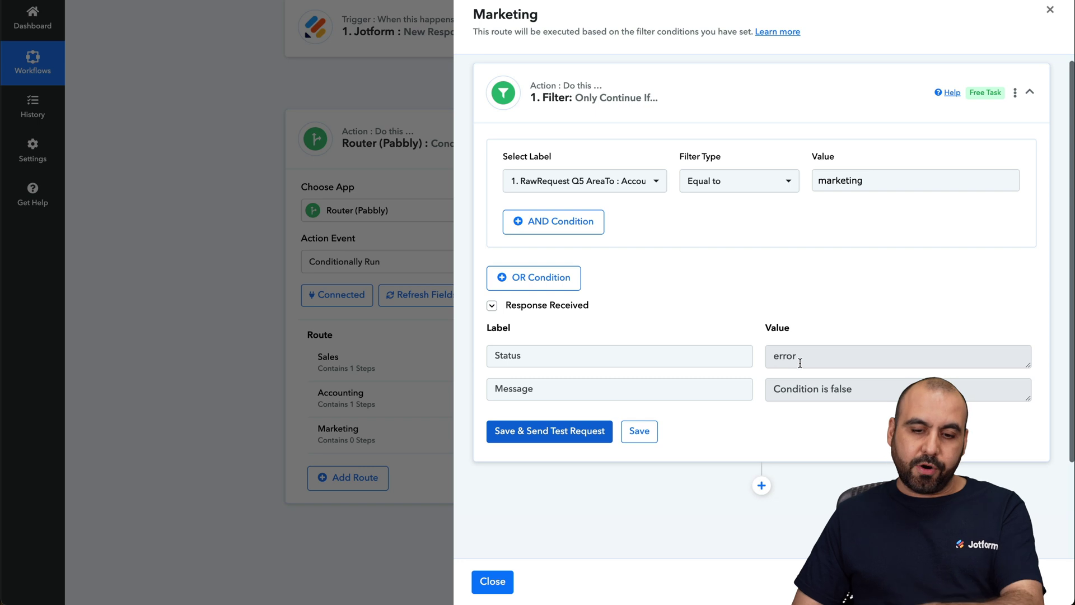
pyautogui.scroll(-1, 706, 480)
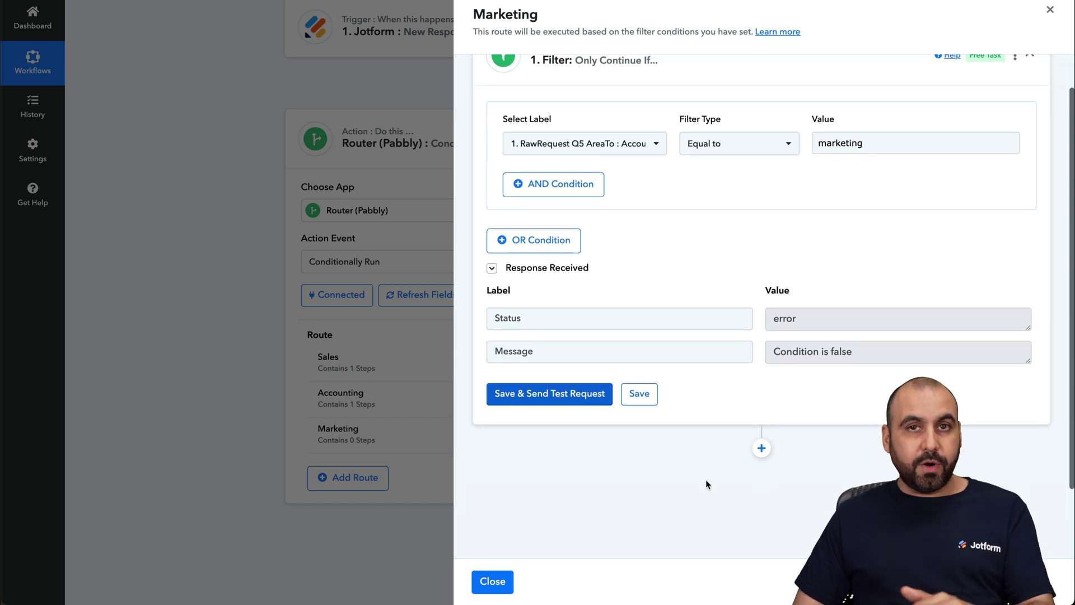
pyautogui.click(761, 450)
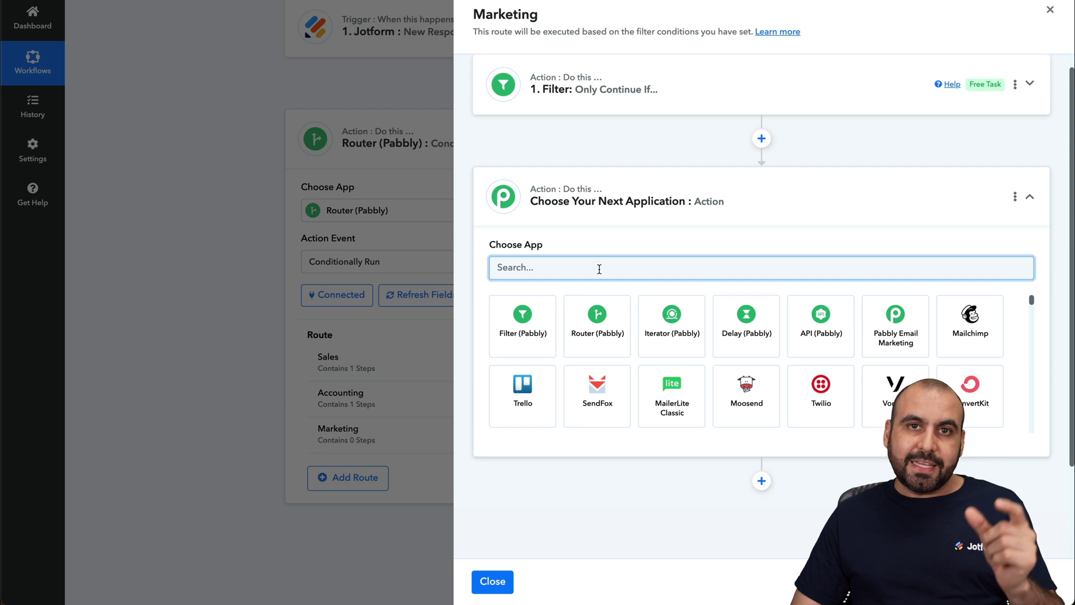
# Make the new step a connected Slack Send Channel Message action.
pyautogui.write('sladck')
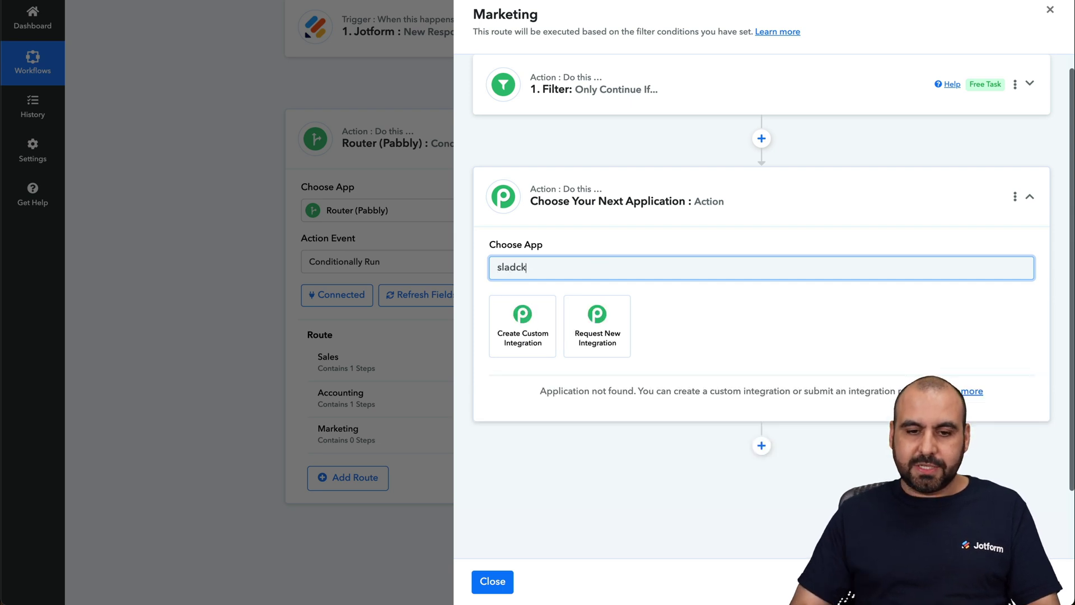
pyautogui.press('BackSpace')
pyautogui.press('BackSpace')
pyautogui.press('BackSpace')
pyautogui.write('ck')
pyautogui.click(543, 304)
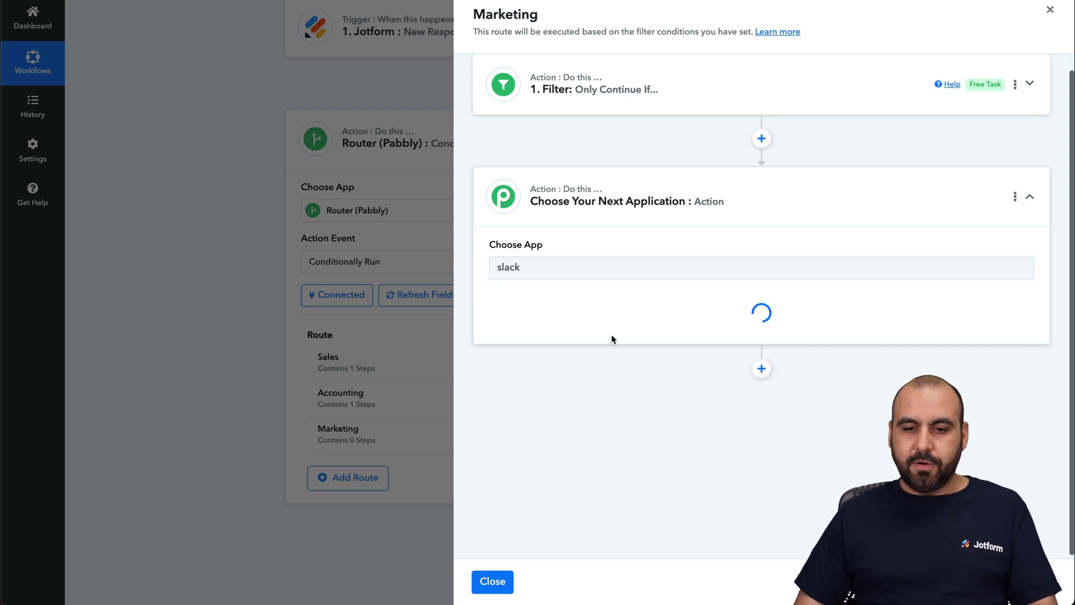
pyautogui.click(580, 304)
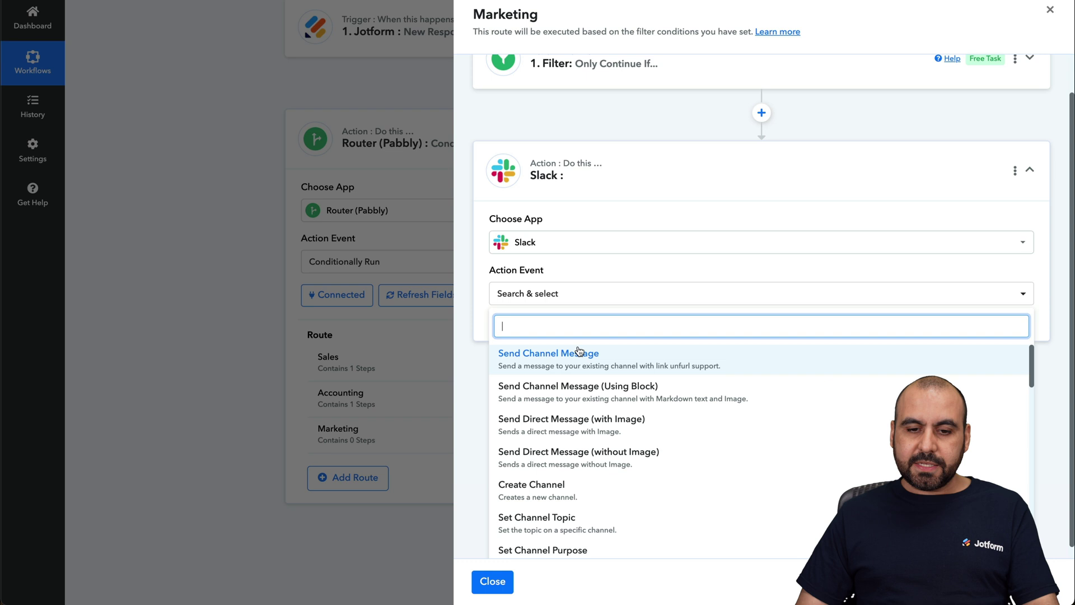
pyautogui.click(581, 351)
pyautogui.click(521, 327)
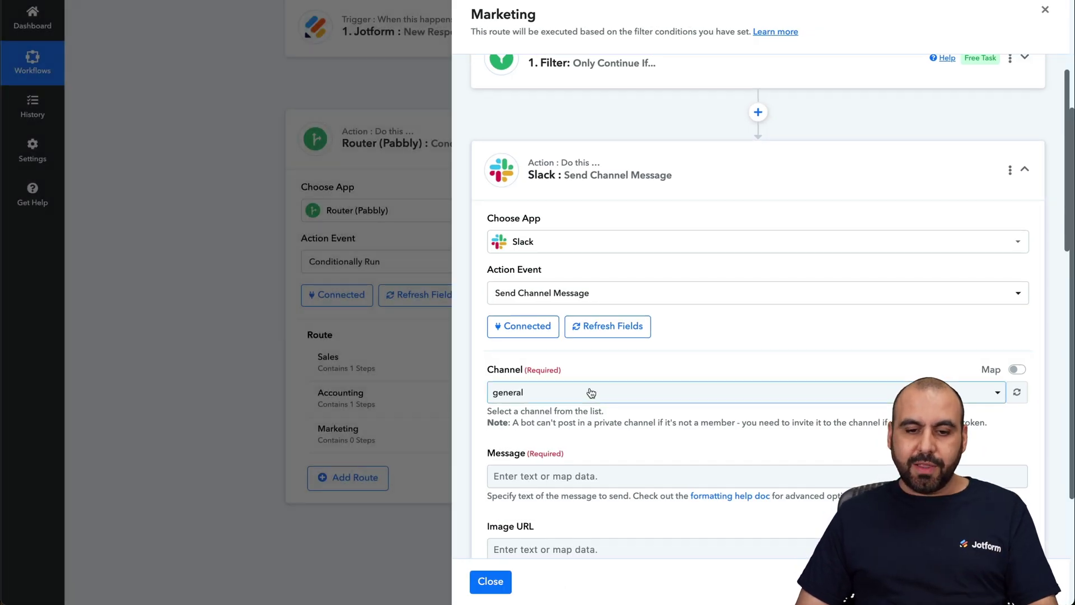
# Post to marketing-team with the Jotform Pretty summary as the message.
pyautogui.scroll(-2, 591, 392)
pyautogui.click(576, 283)
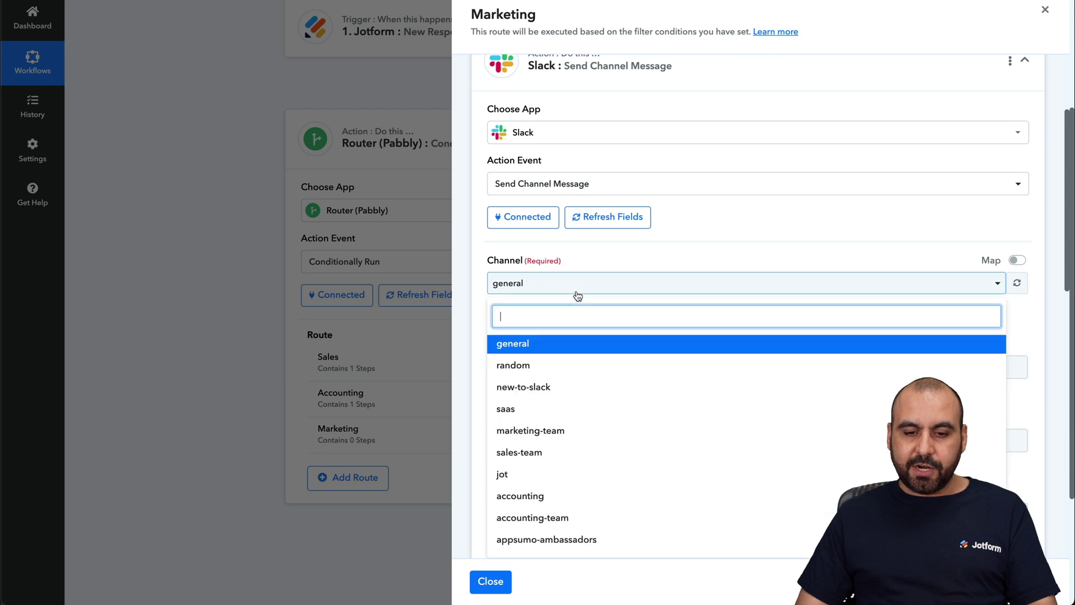
pyautogui.click(578, 430)
pyautogui.click(616, 365)
pyautogui.scroll(-1, 637, 398)
pyautogui.click(637, 395)
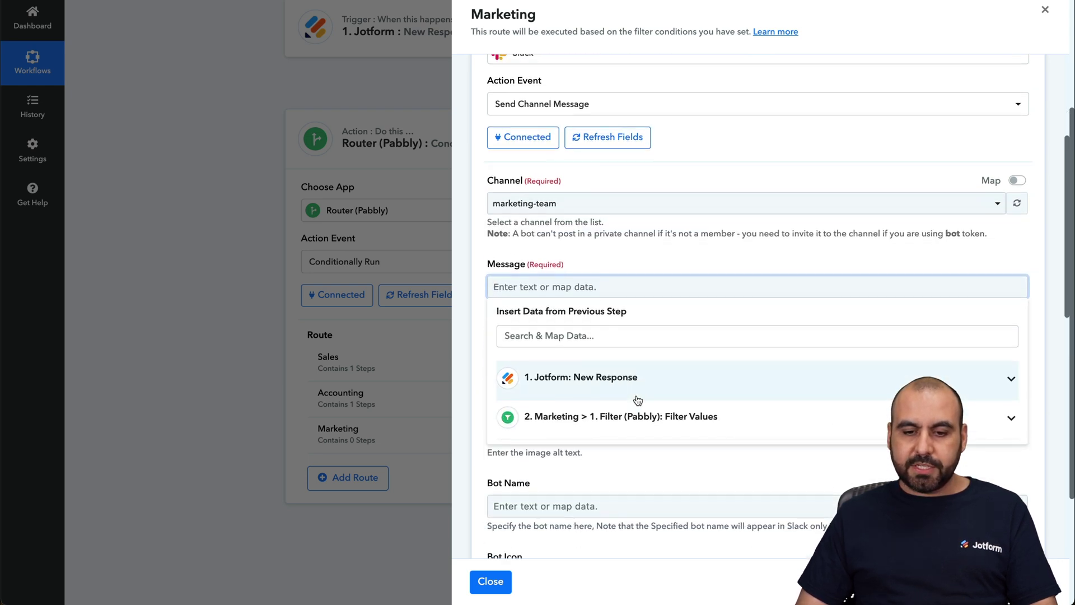
pyautogui.scroll(-5, 683, 424)
pyautogui.scroll(-6, 683, 425)
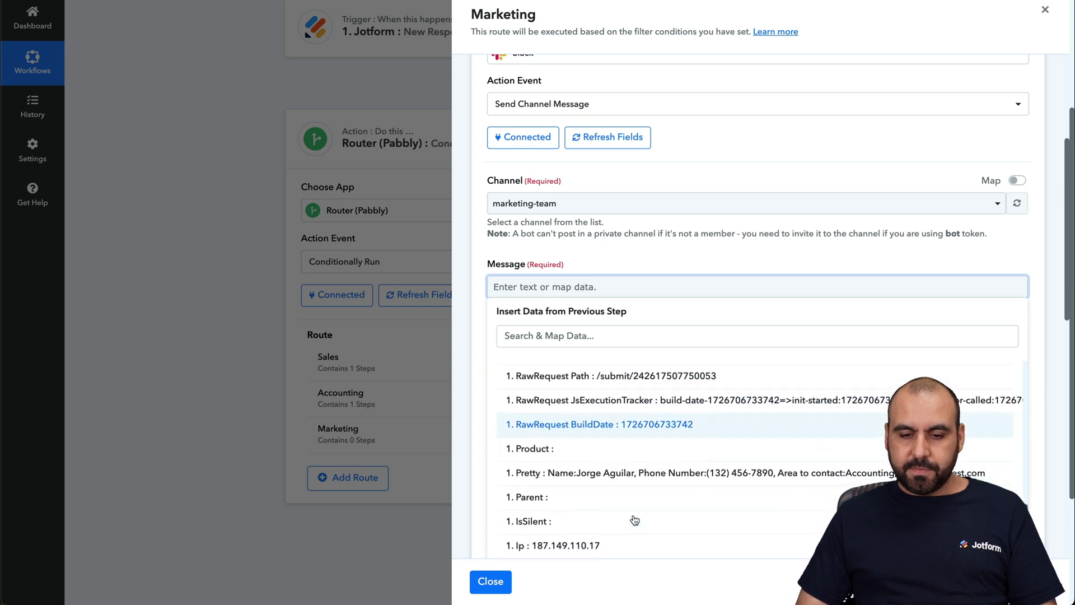
pyautogui.click(629, 476)
pyautogui.click(476, 323)
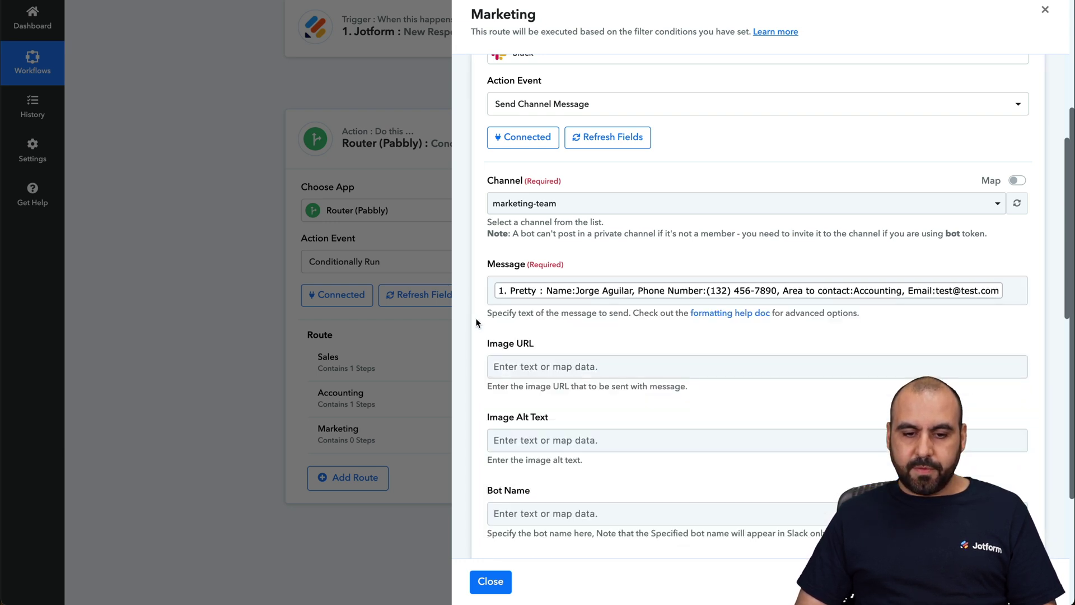
pyautogui.scroll(-6, 476, 323)
# Set the bot name to Jotform, then save and send a test message.
pyautogui.click(515, 193)
pyautogui.write('Jotform')
pyautogui.click(558, 311)
pyautogui.scroll(-2, 548, 322)
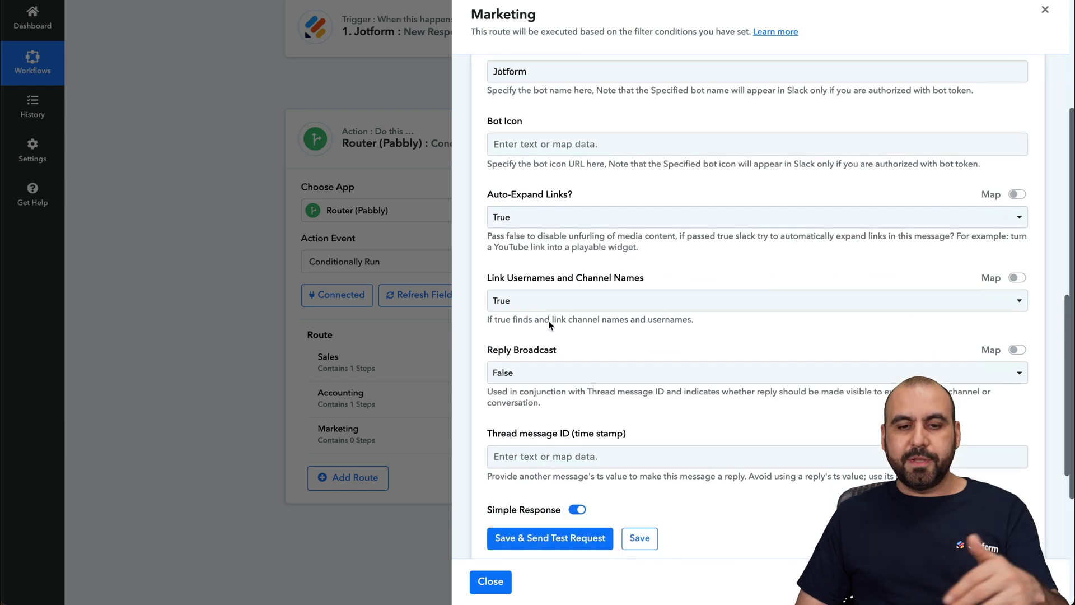
pyautogui.scroll(-3, 548, 321)
pyautogui.click(573, 374)
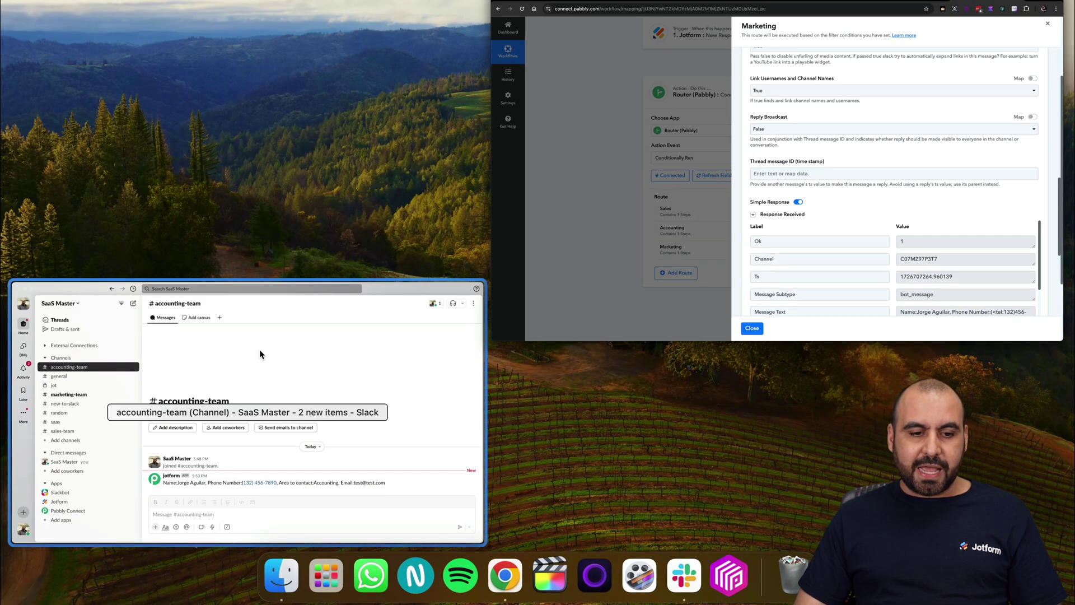
# Check the test post in #marketing-team in Slack, then close the Marketing route panel.
pyautogui.click(260, 354)
pyautogui.click(206, 234)
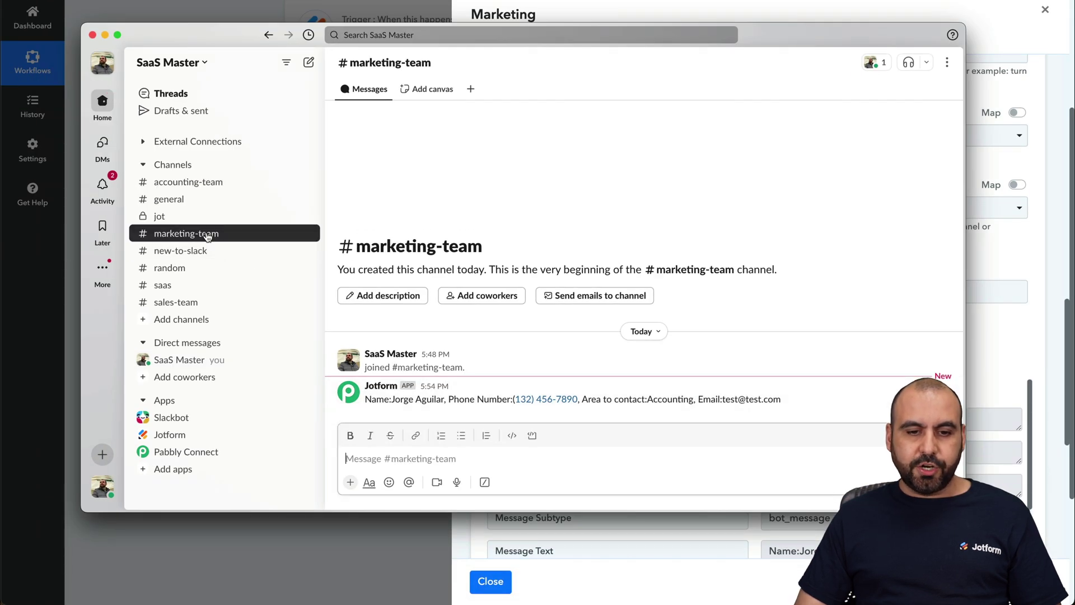
pyautogui.rightClick(549, 394)
pyautogui.click(785, 305)
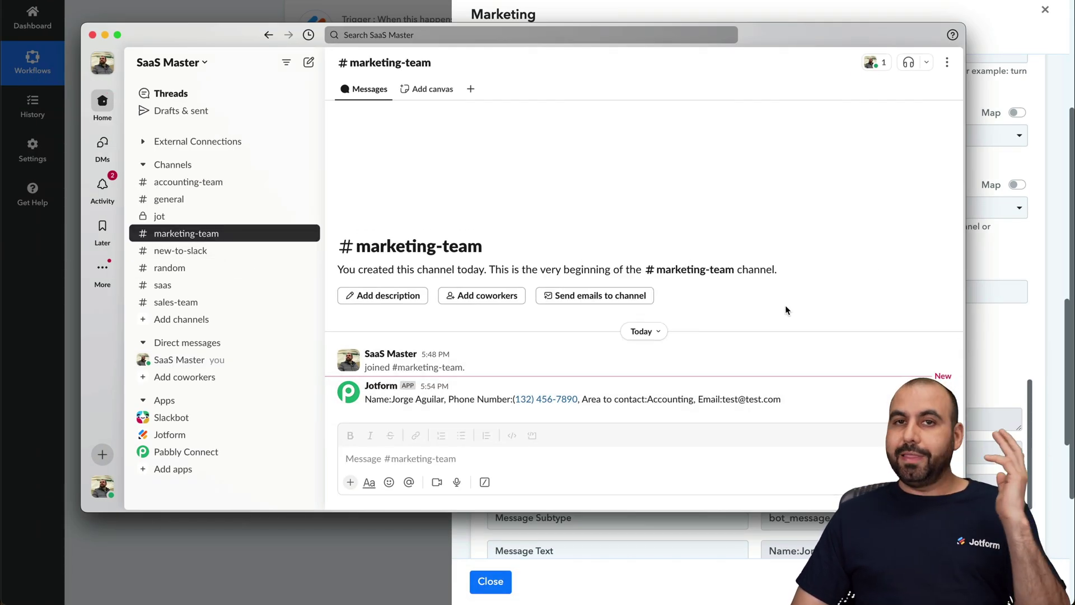
pyautogui.press('super+Tab')
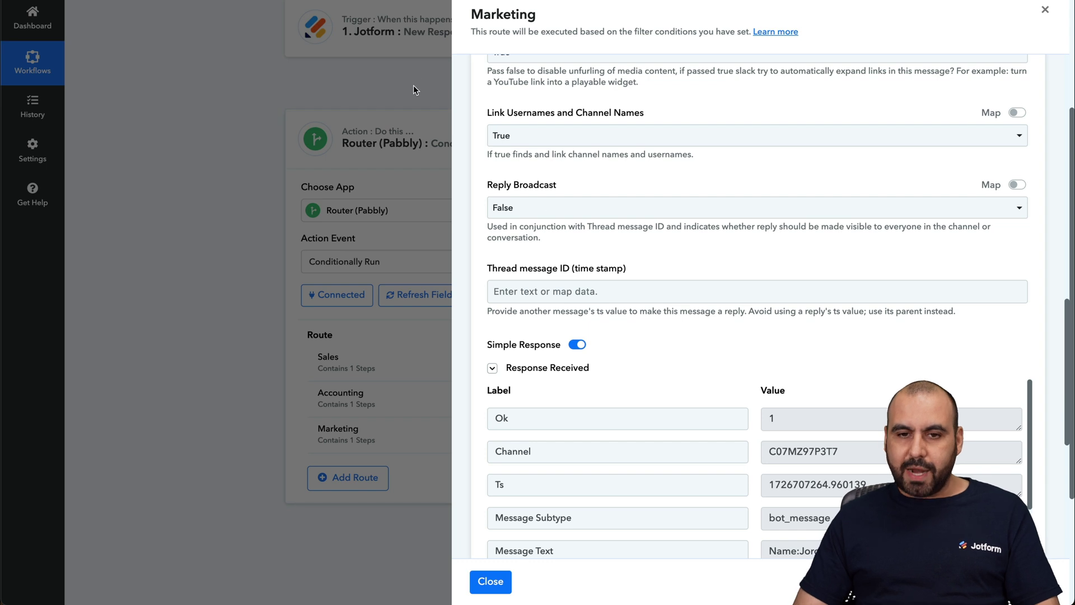
pyautogui.click(491, 581)
pyautogui.scroll(4, 698, 291)
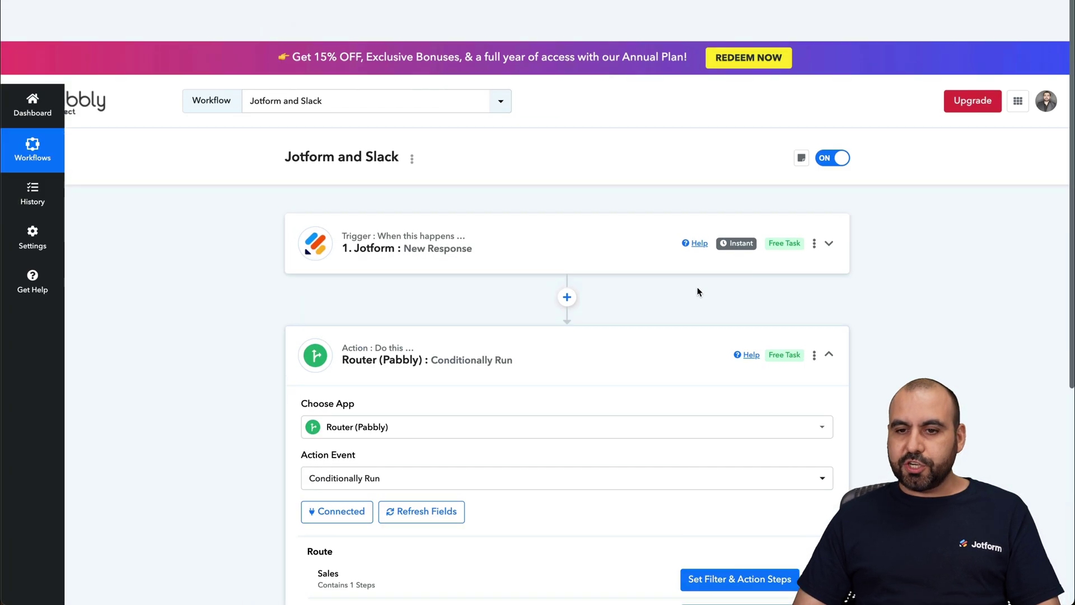
pyautogui.scroll(-1, 697, 291)
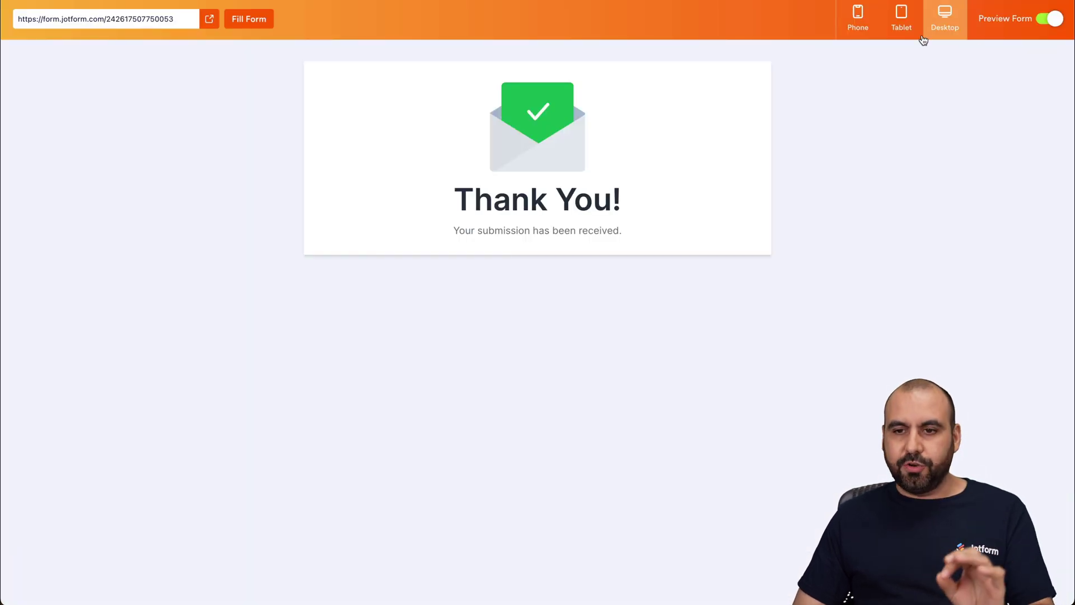
# Submit a test entry with last name 'Test' and area Sales, and confirm it reaches Slack's sales-team.
pyautogui.click(1051, 18)
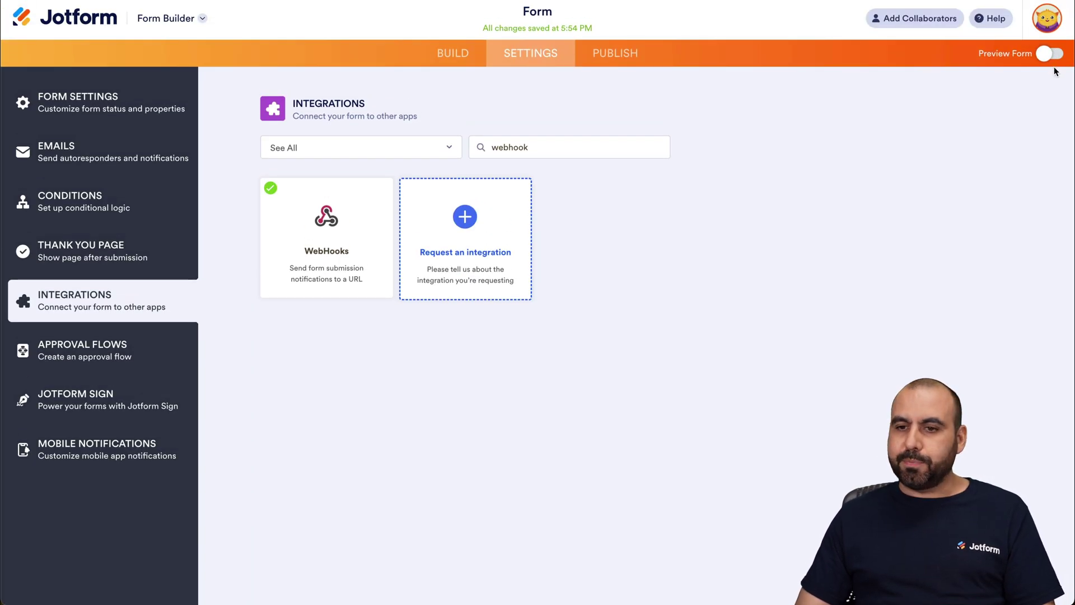
pyautogui.click(1050, 54)
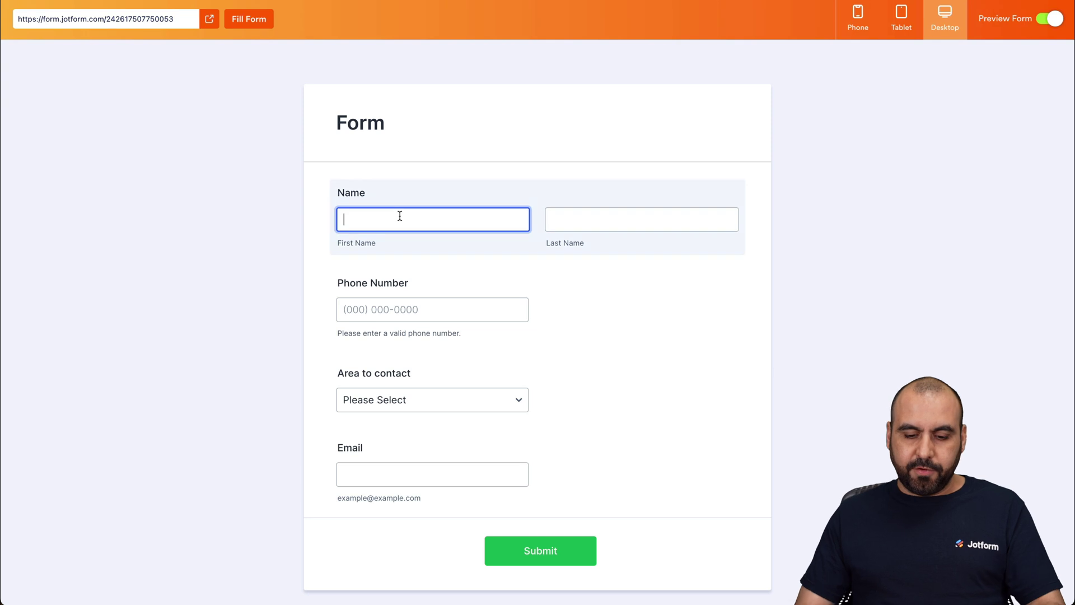
pyautogui.click(642, 219)
pyautogui.write('Tes')
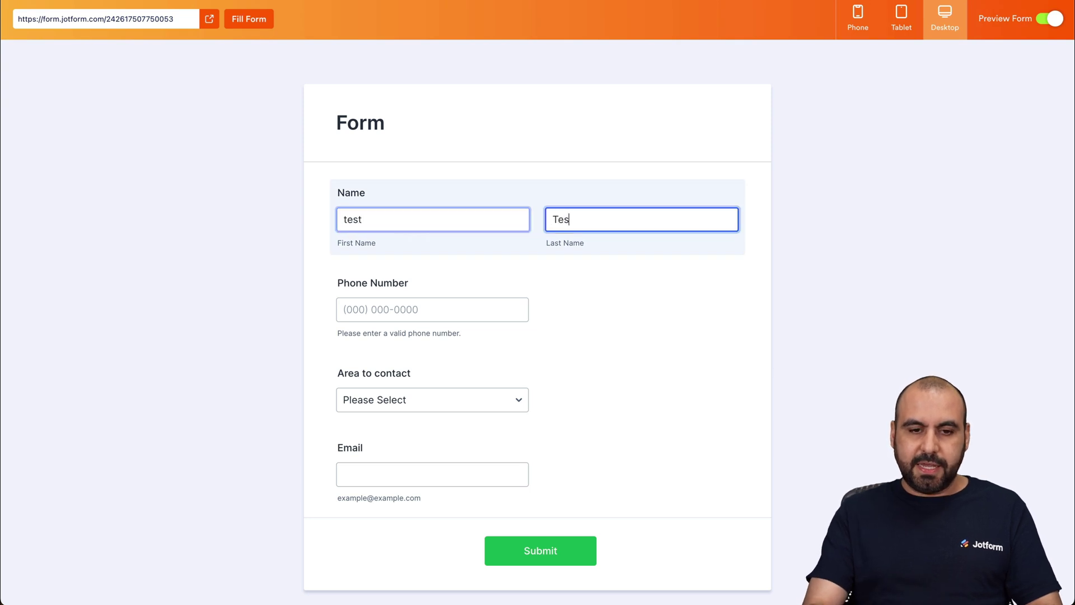
pyautogui.write('t')
pyautogui.click(371, 307)
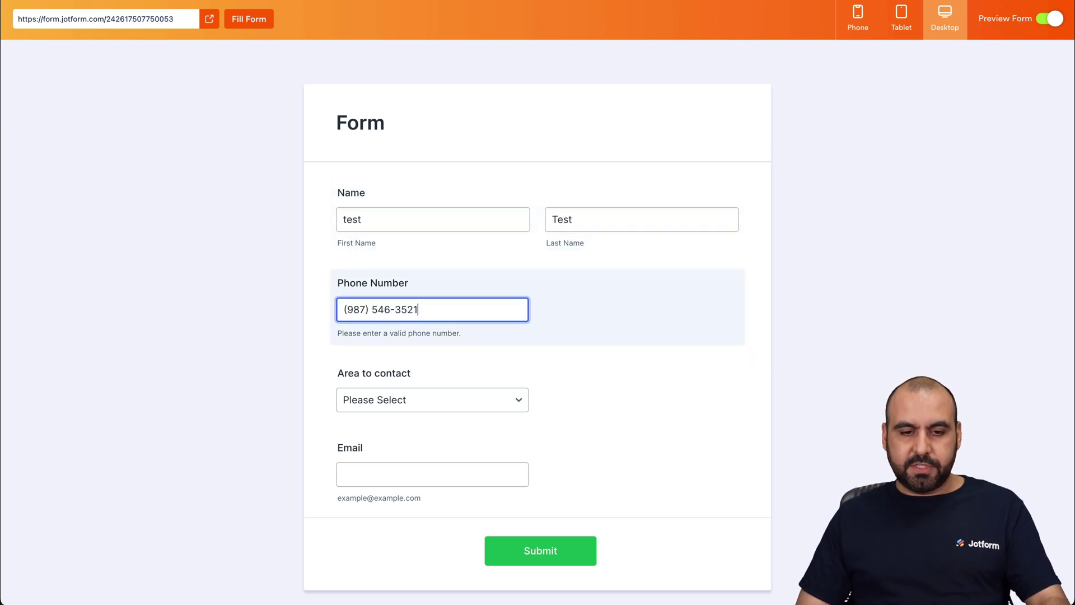
pyautogui.click(428, 399)
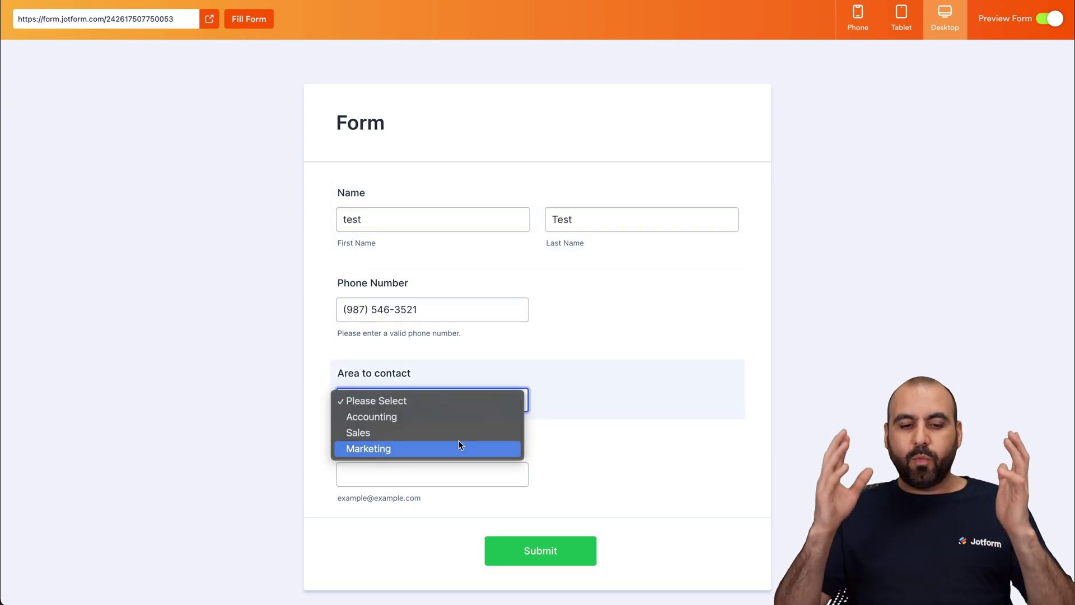
pyautogui.click(459, 446)
pyautogui.click(430, 409)
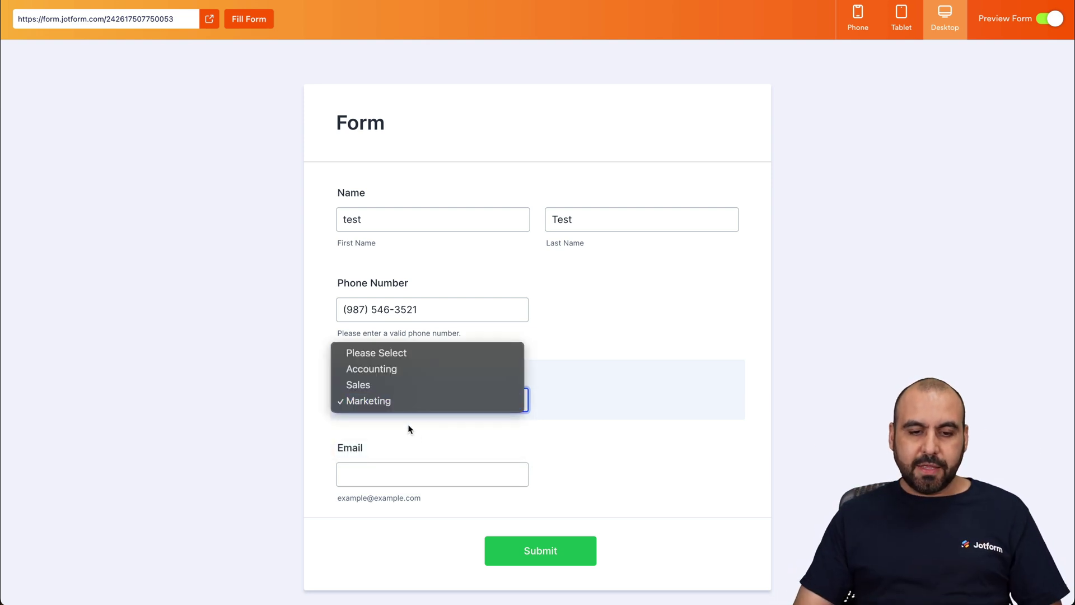
pyautogui.click(379, 393)
pyautogui.click(418, 477)
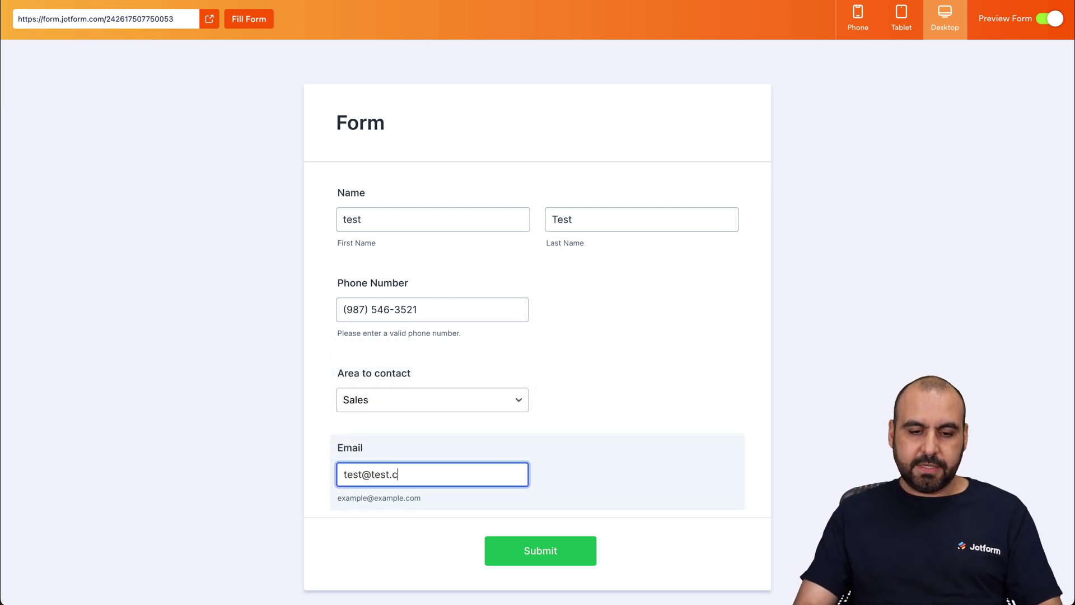
pyautogui.click(530, 562)
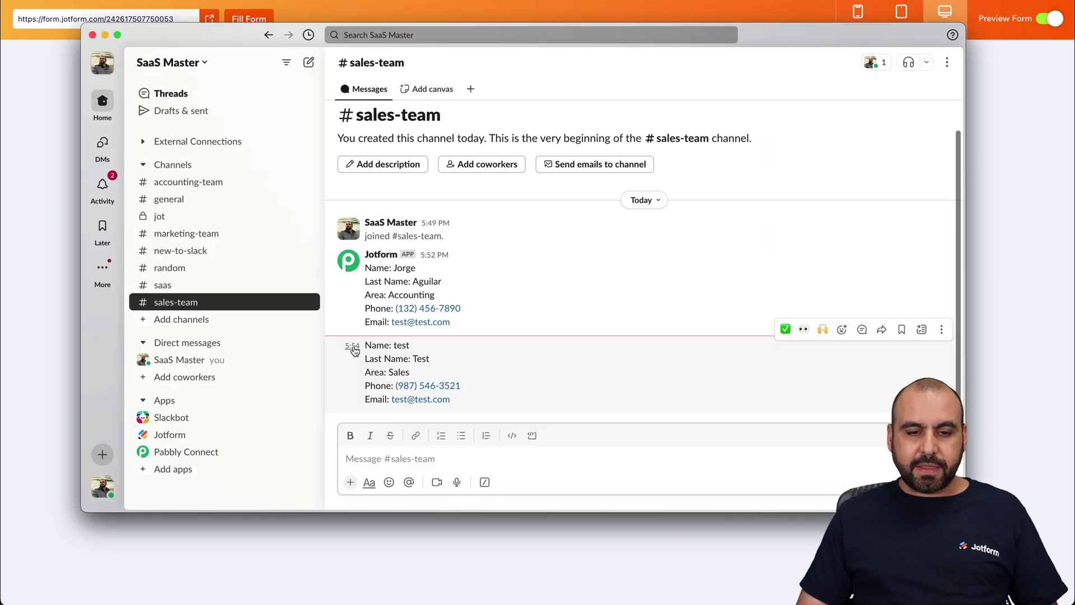
pyautogui.click(178, 302)
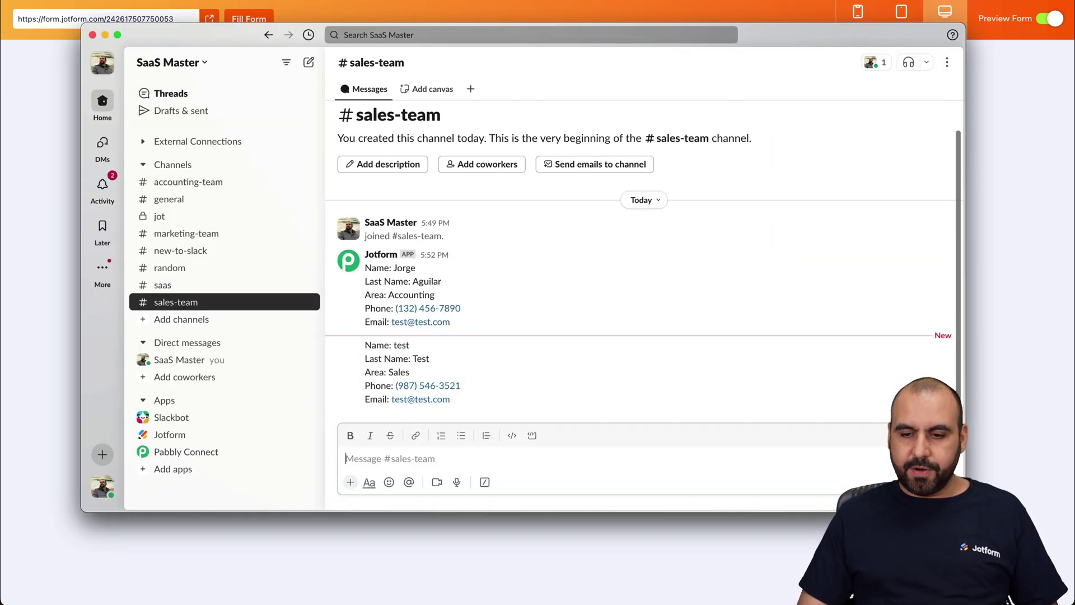
pyautogui.click(1045, 361)
# Send a second, auto-filled test submission with Accounting as the area to contact.
pyautogui.click(1060, 18)
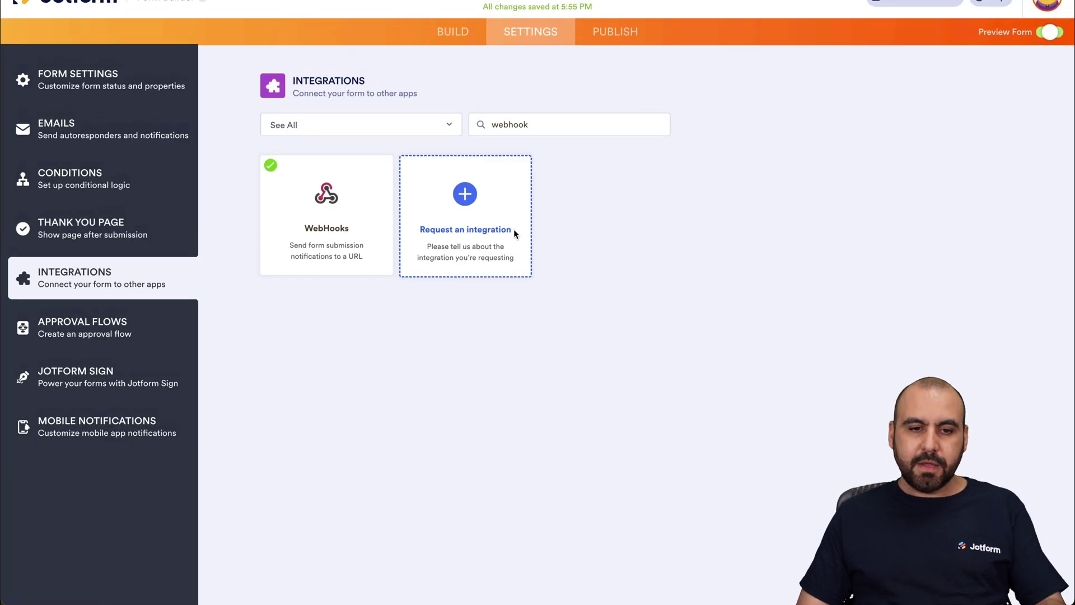
pyautogui.click(1050, 54)
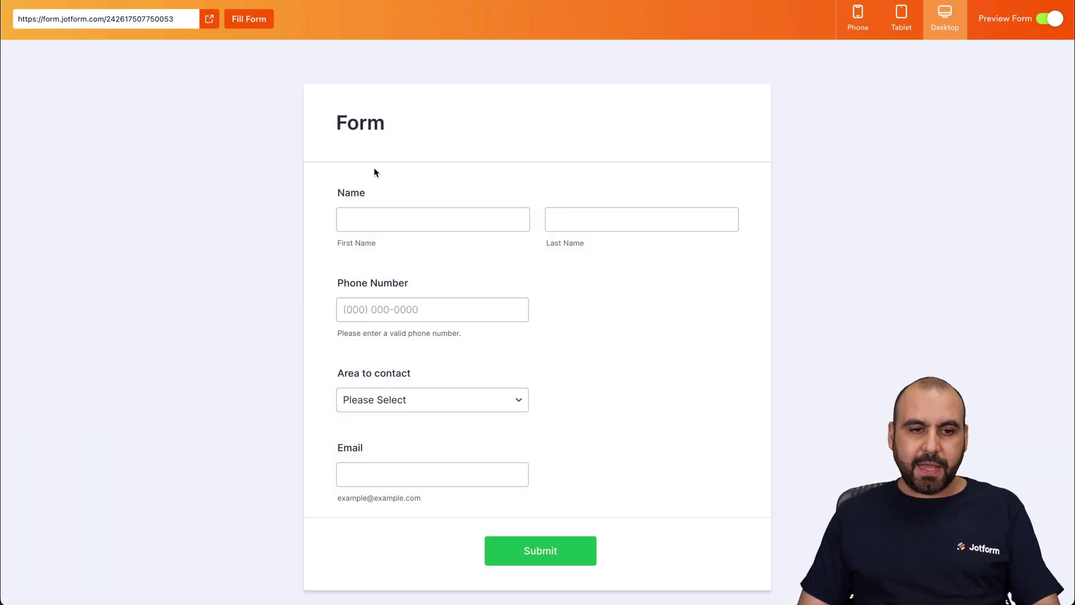
pyautogui.click(247, 22)
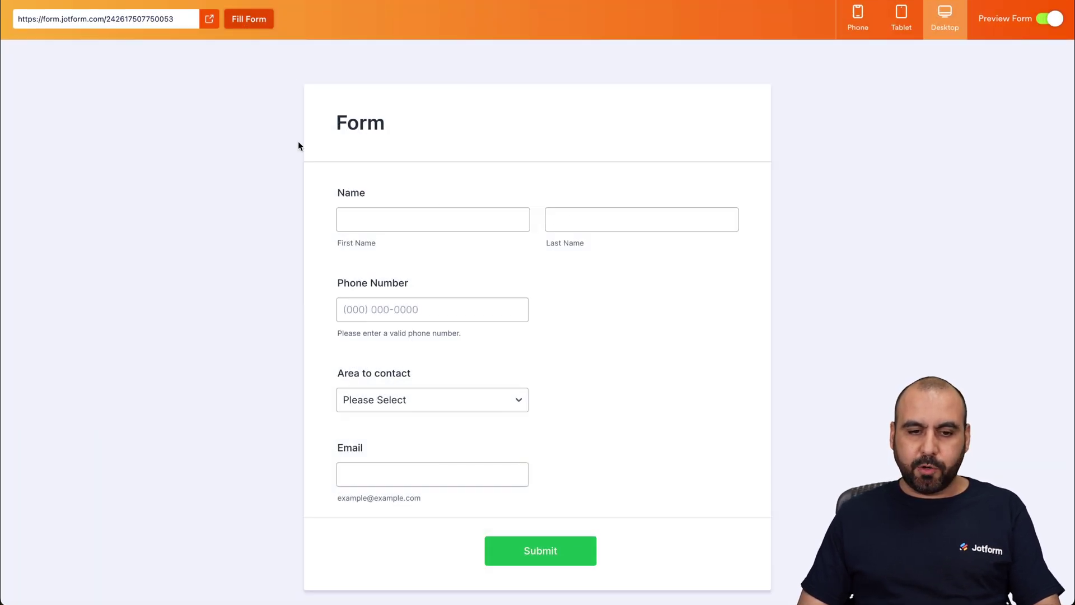
pyautogui.click(421, 399)
pyautogui.click(428, 400)
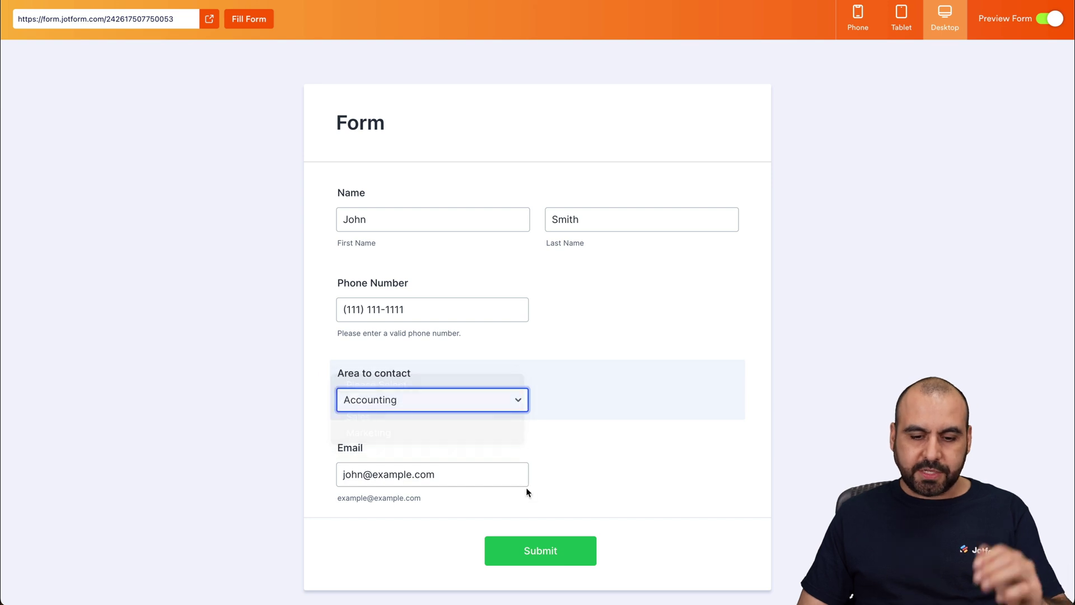
pyautogui.hotkey('ctrl', 'Up')
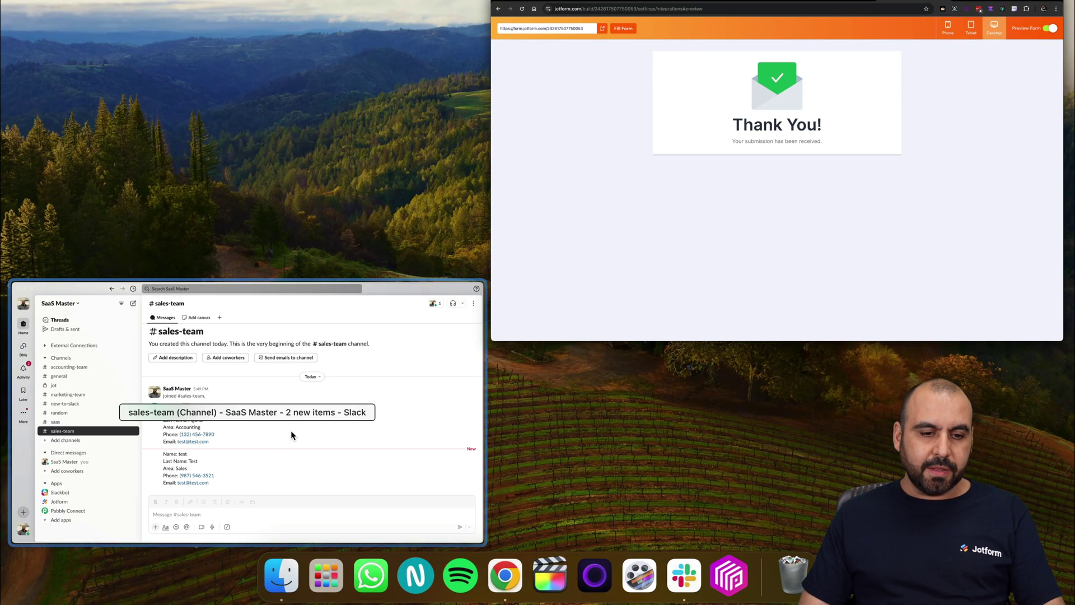
# Confirm the Accounting submission appears in Slack's accounting-team channel, then return to Jotform's integrations settings.
pyautogui.click(290, 430)
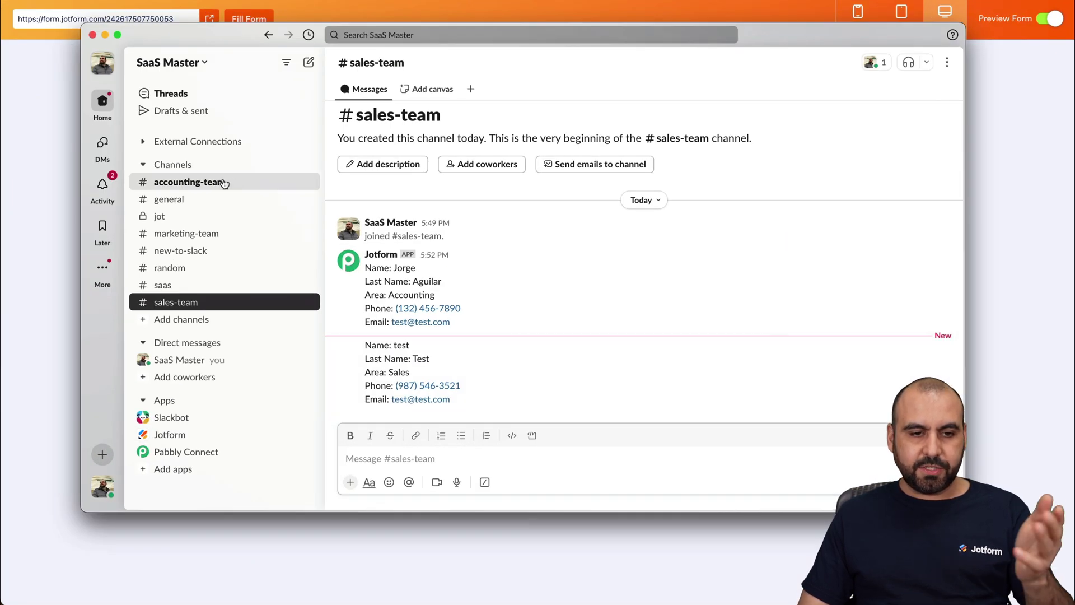
pyautogui.click(224, 183)
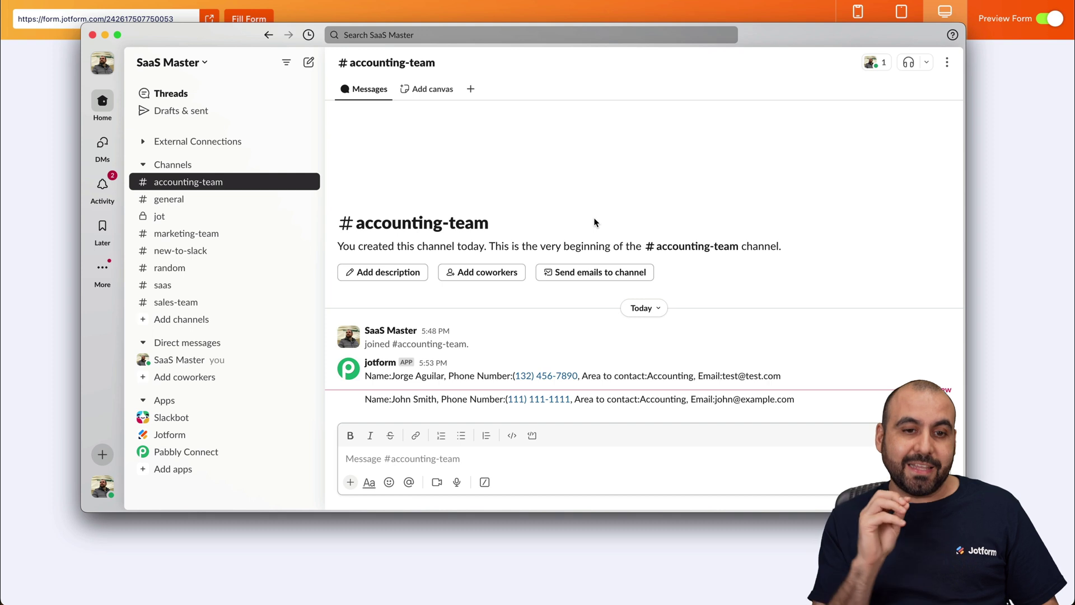
pyautogui.click(991, 133)
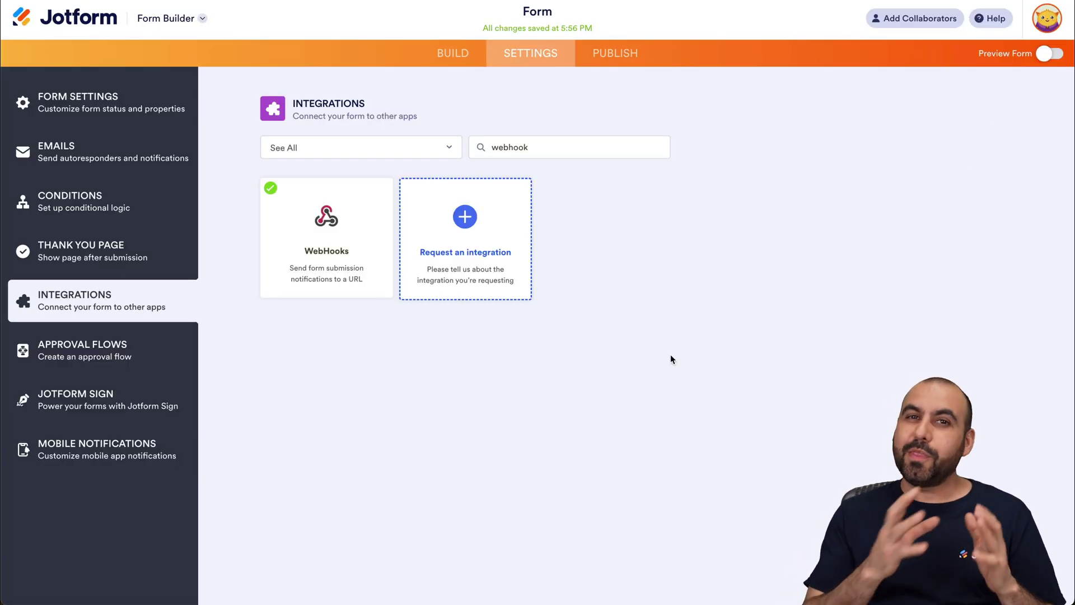